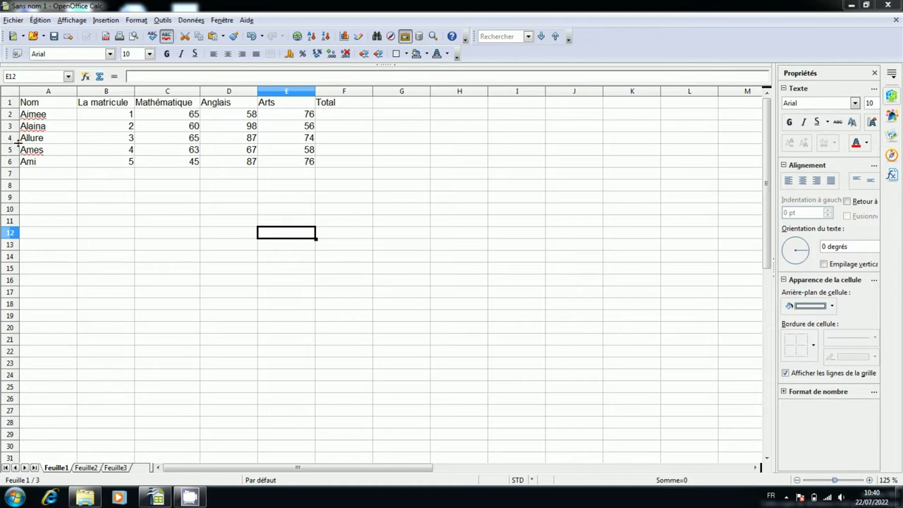
Insert a manual row break above row 4 at cell C4, so the Allure row starts a new page
click(68, 141)
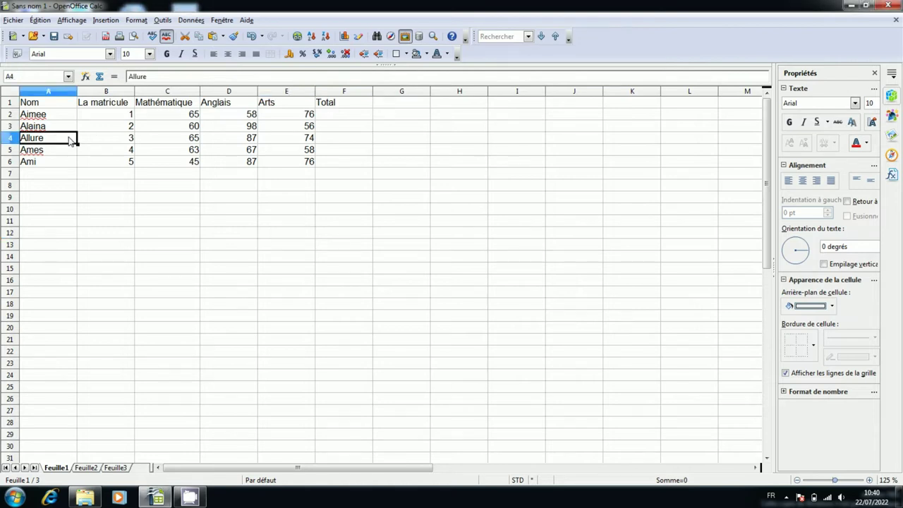
click(119, 141)
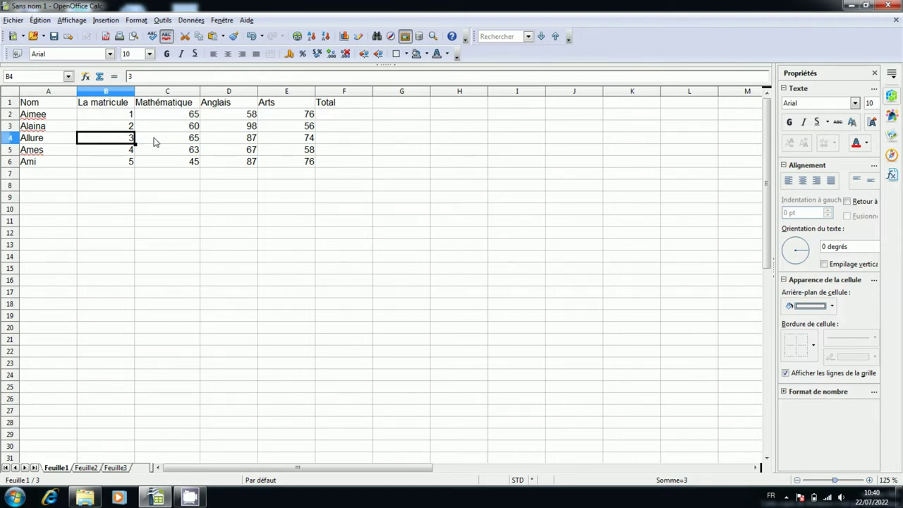
click(155, 142)
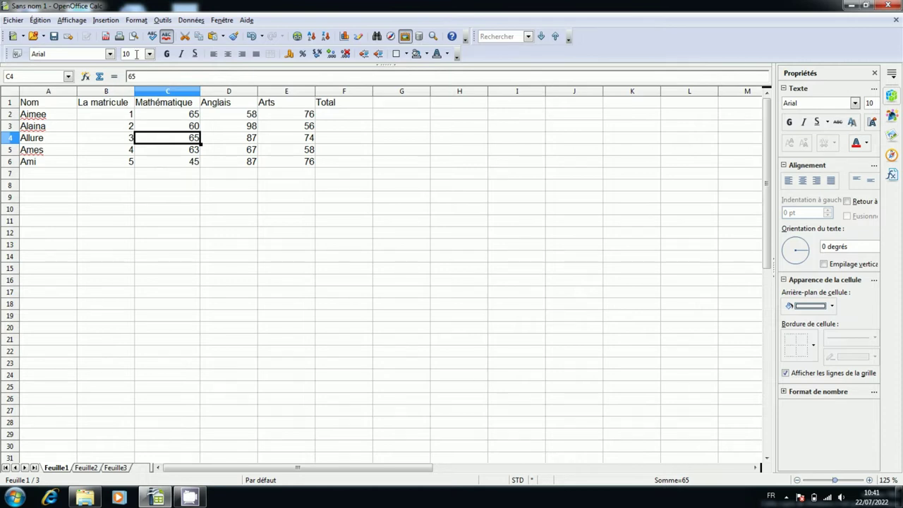
click(105, 22)
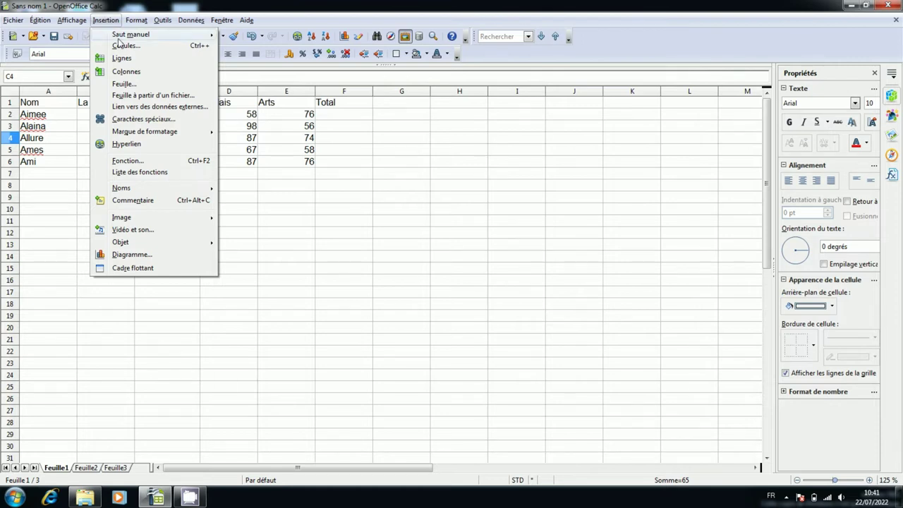
mouse_move(116, 38)
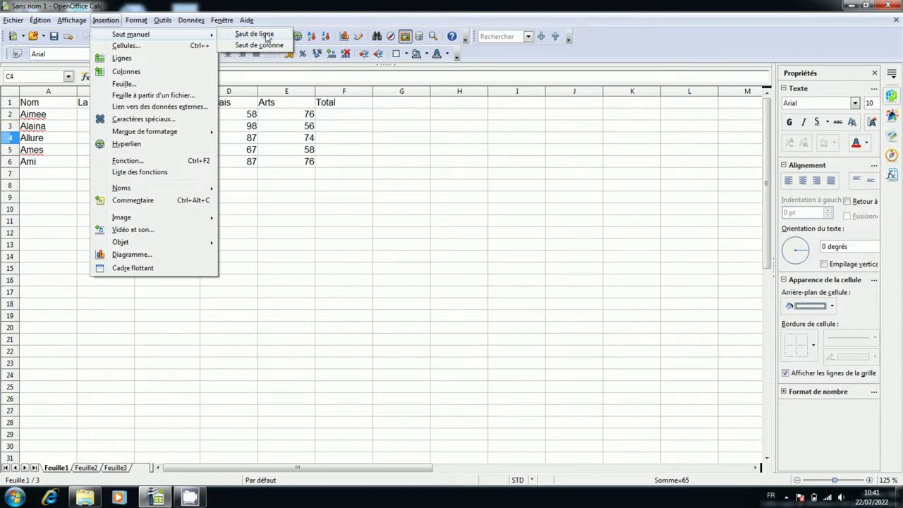
click(267, 38)
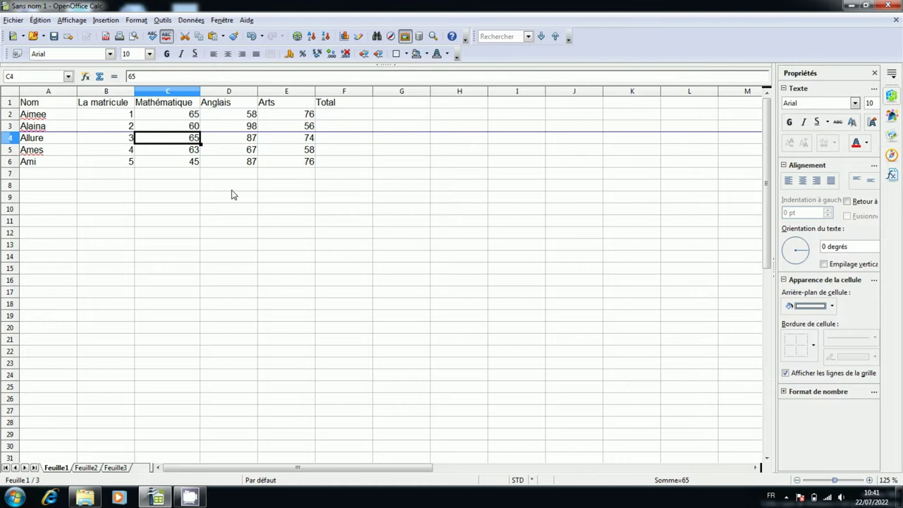
click(14, 20)
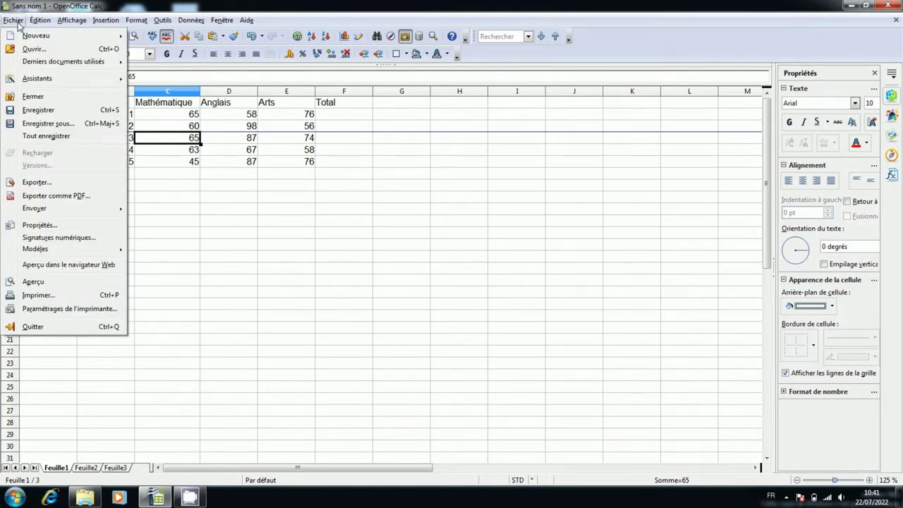
mouse_move(32, 78)
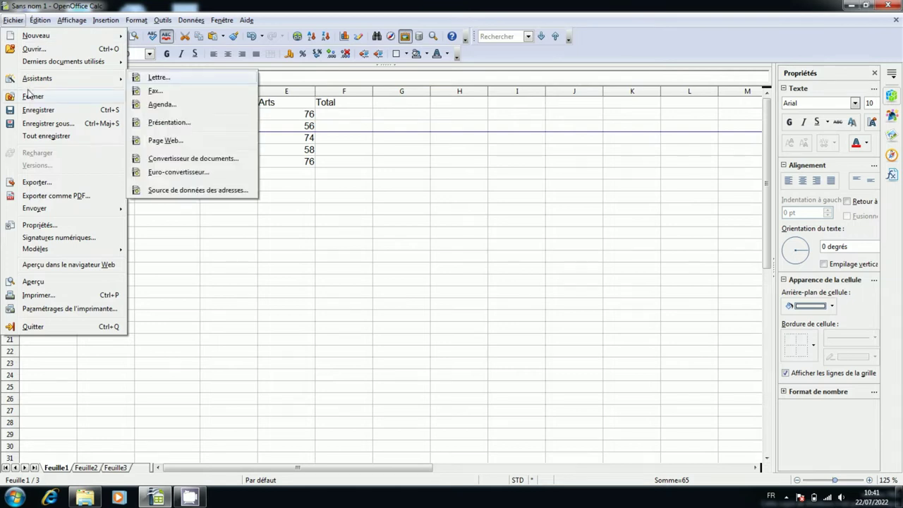
click(46, 284)
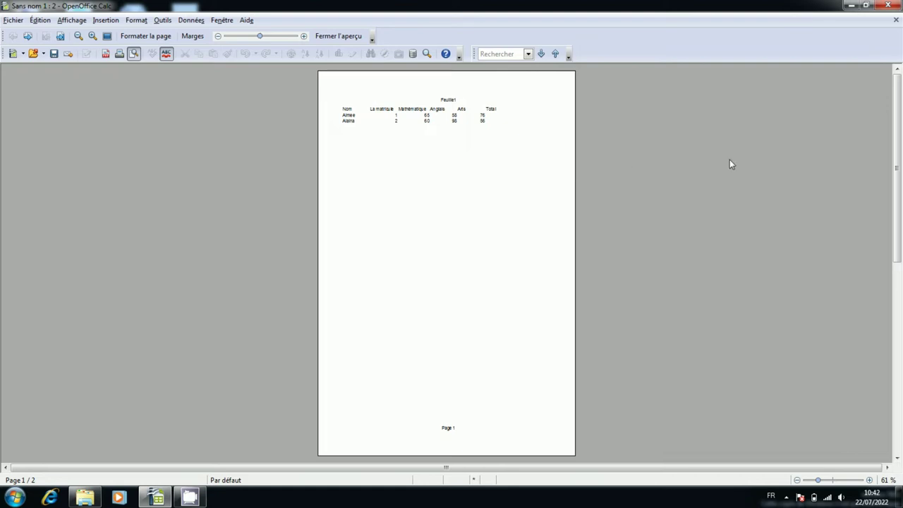
drag(896, 145, 855, 391)
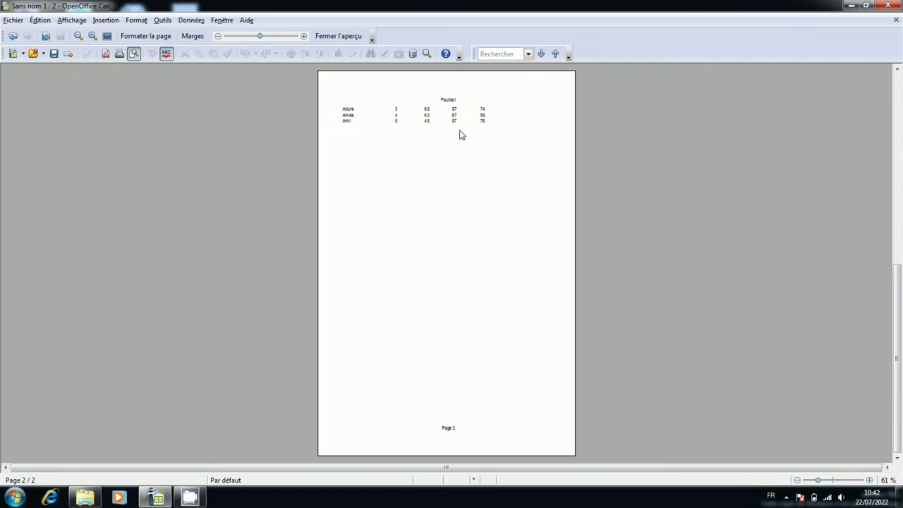
click(346, 38)
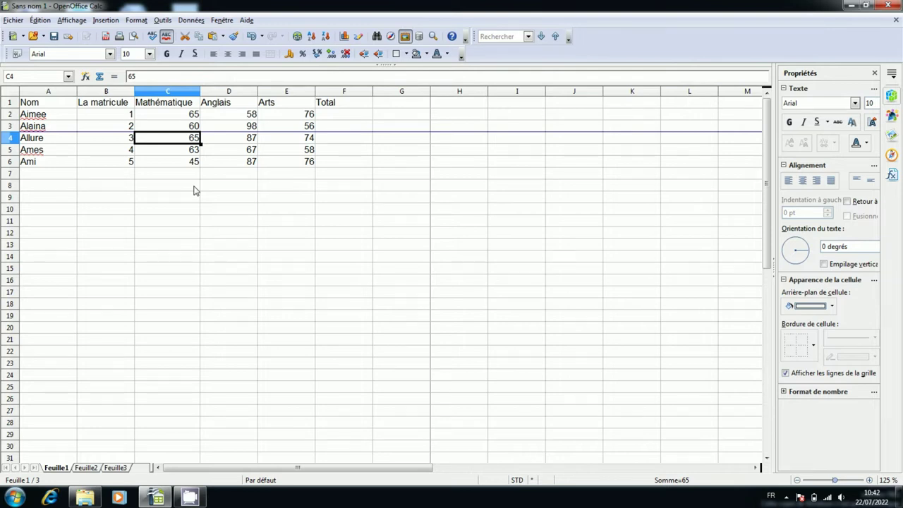
With C4 selected, insert a manual column break before column C
click(191, 173)
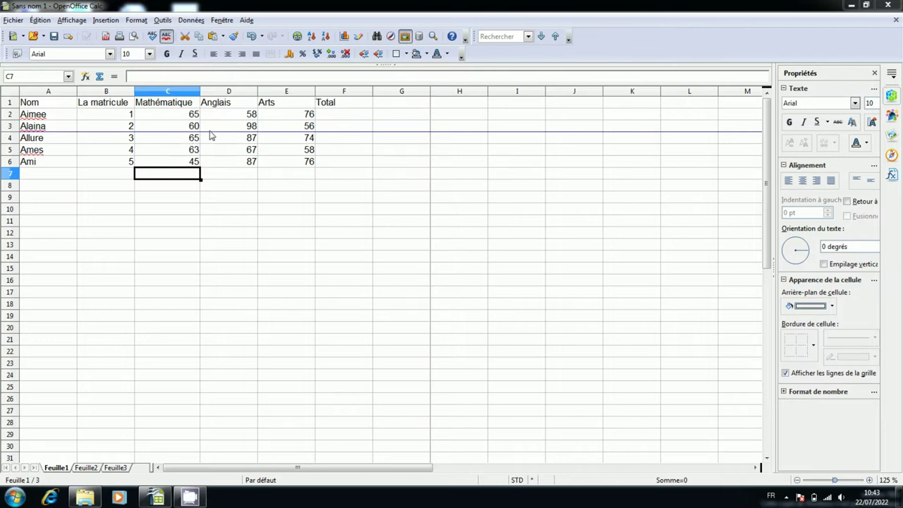
click(166, 138)
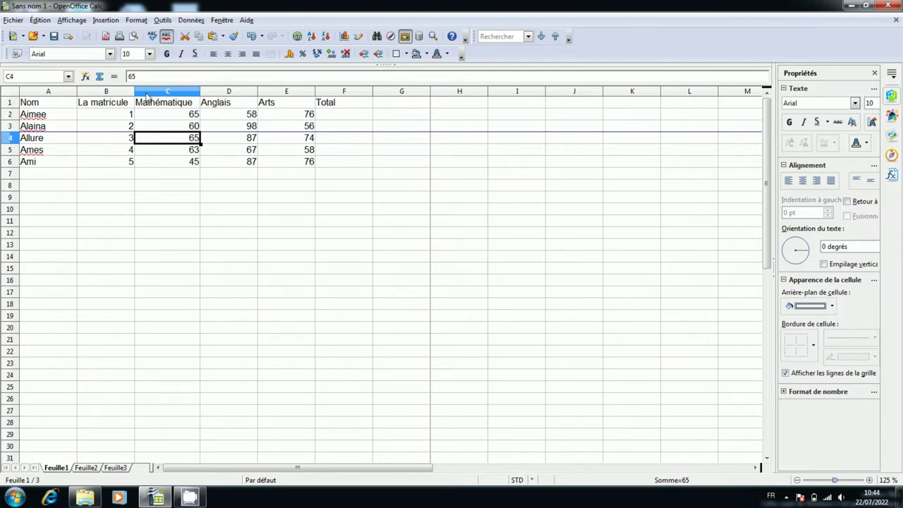
click(105, 19)
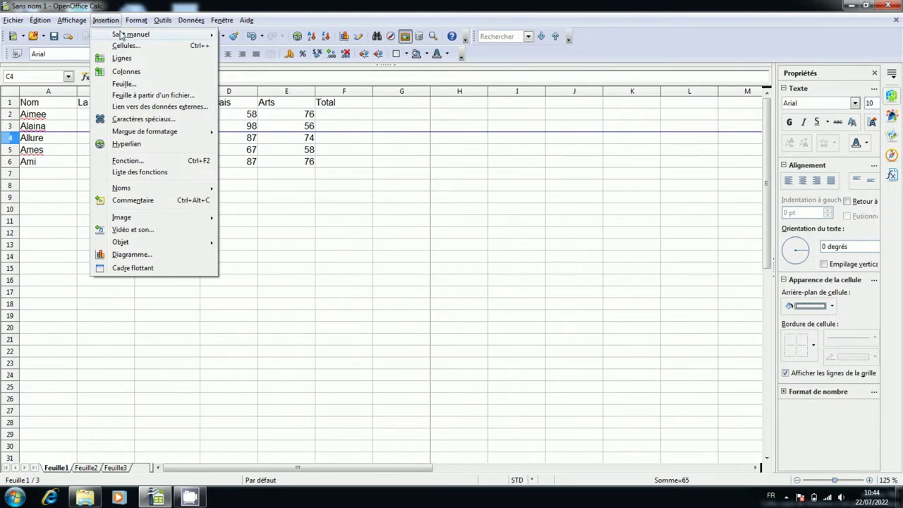
mouse_move(134, 35)
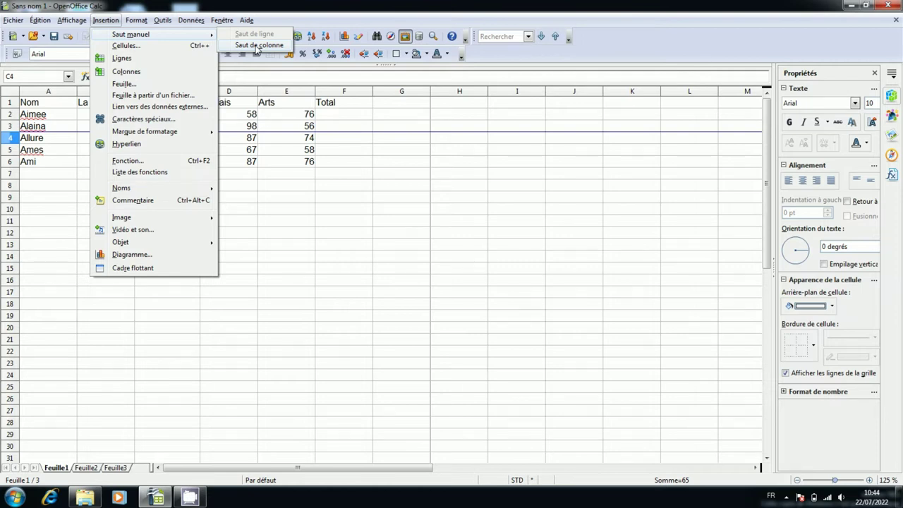
click(257, 46)
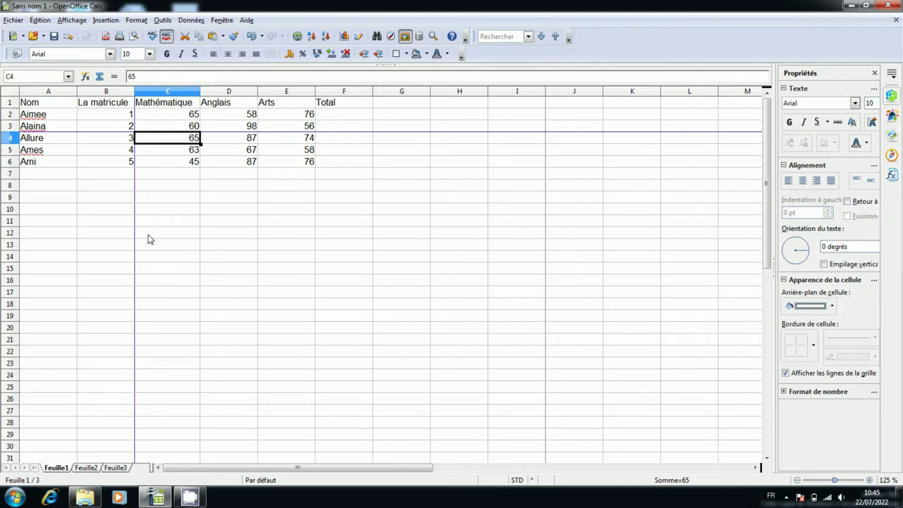
click(11, 21)
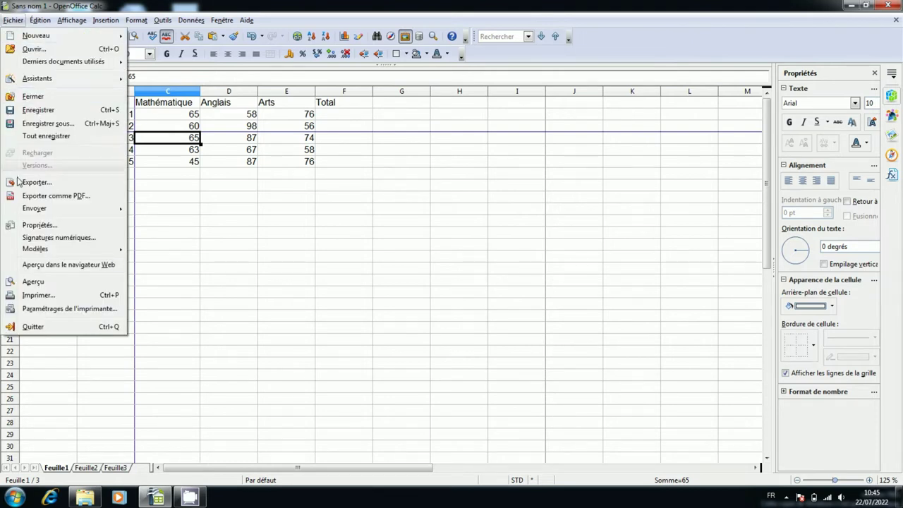
click(32, 282)
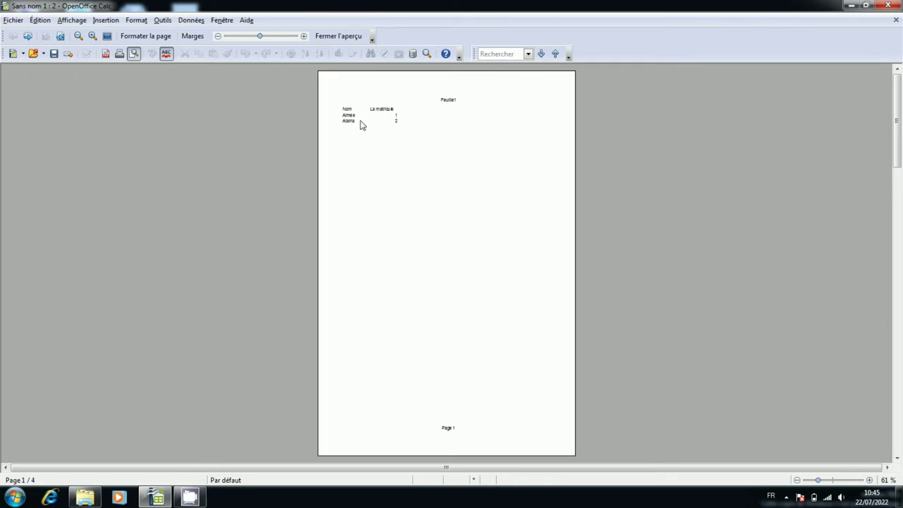
scroll(394, 131, down, 1)
scroll(393, 131, down, 1)
scroll(393, 130, up, 1)
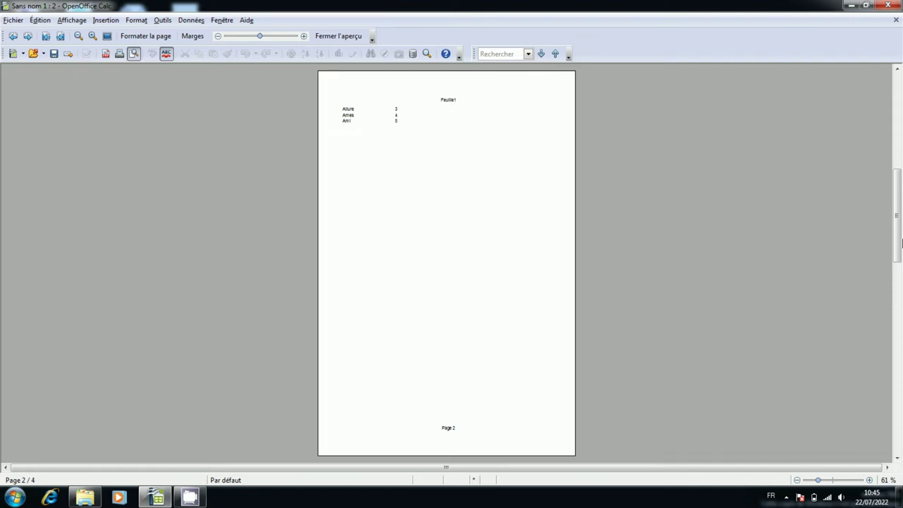
drag(901, 243, 902, 448)
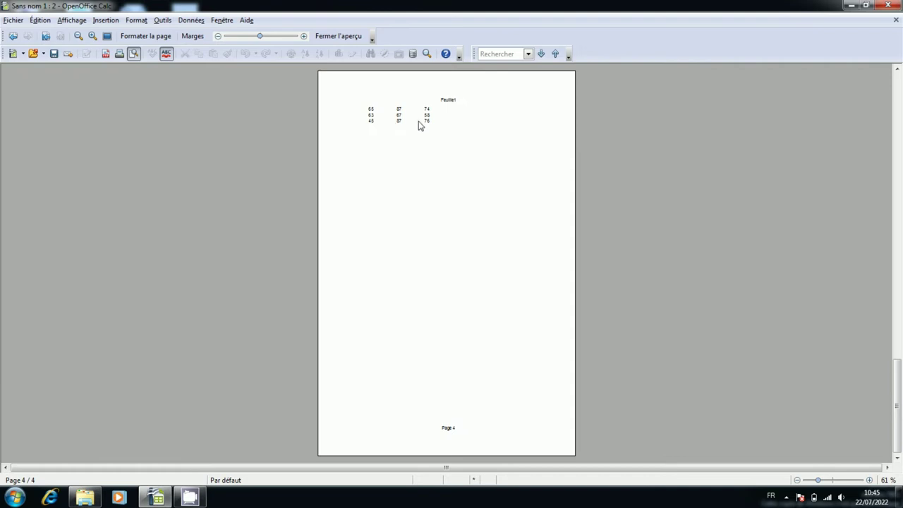
scroll(446, 123, up, 1)
scroll(433, 130, up, 1)
scroll(433, 130, up, 1)
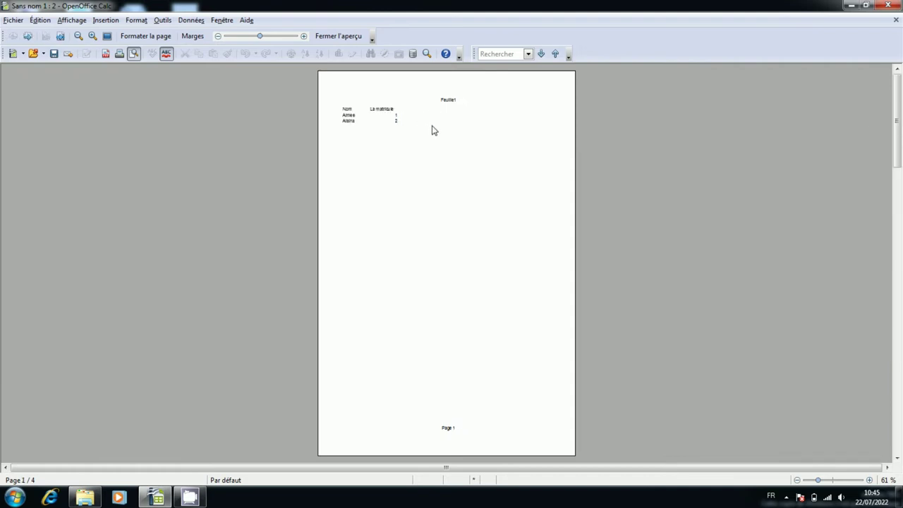
click(346, 36)
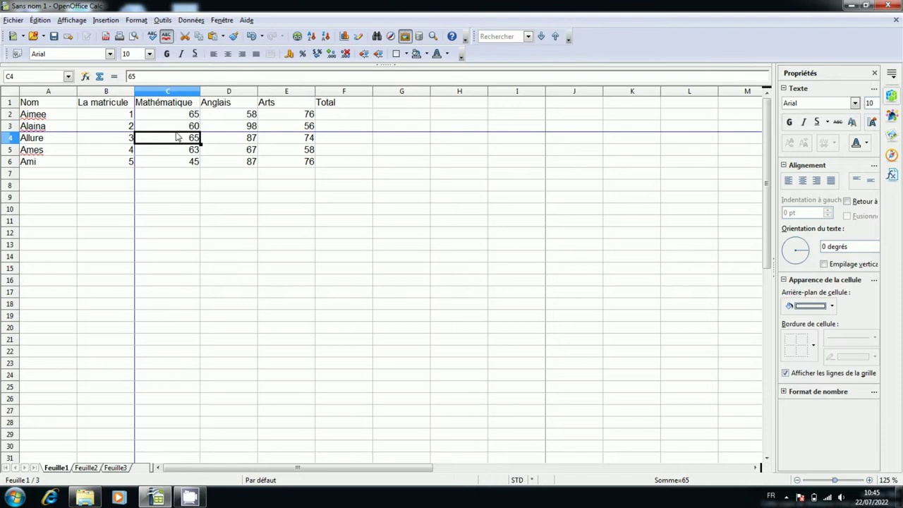
Remove the manual row break above row 4 via Édition > Supprimer le saut manuel
click(40, 20)
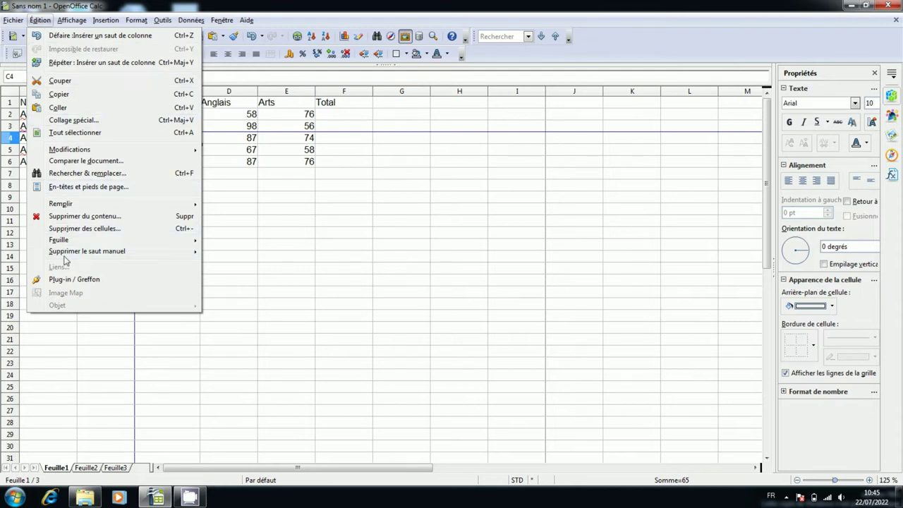
mouse_move(68, 258)
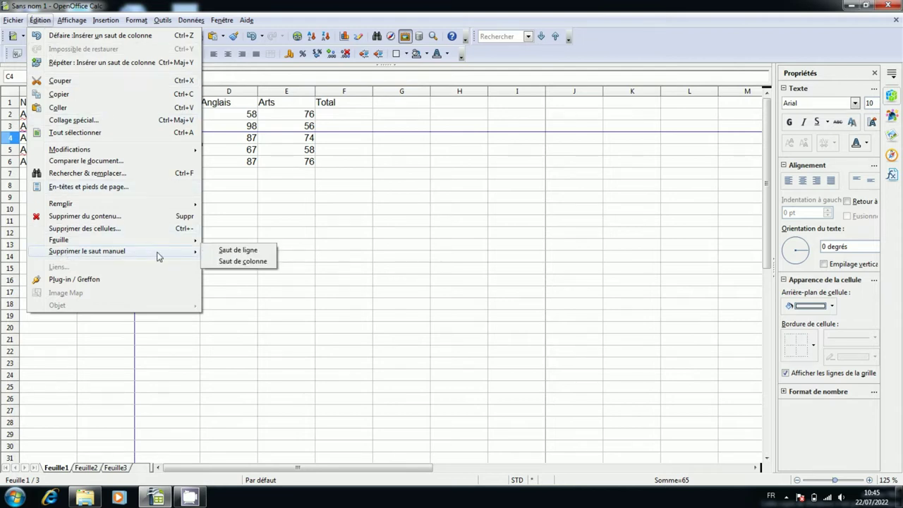
click(251, 252)
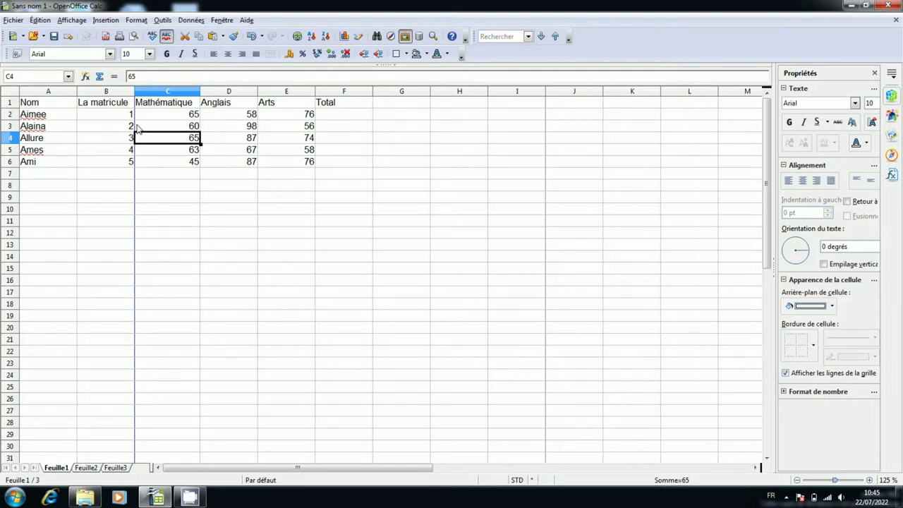
Remove the manual column break before column C
click(45, 21)
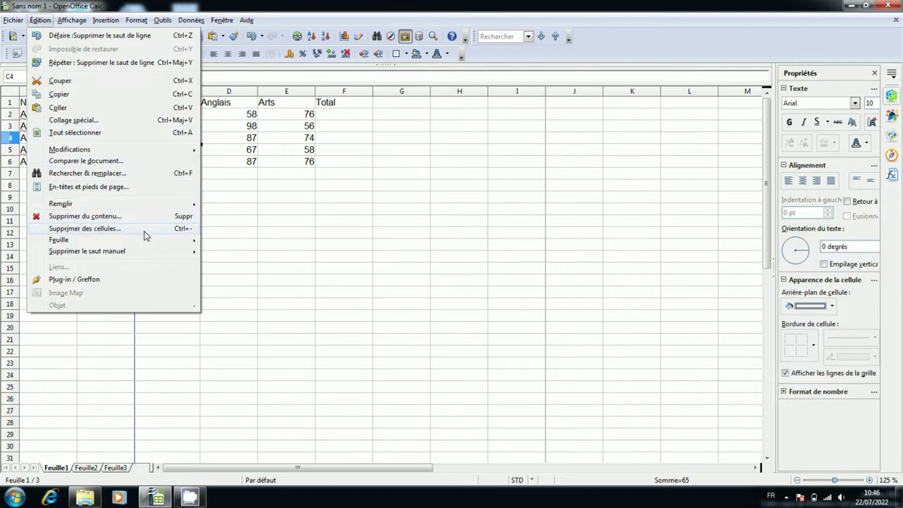
mouse_move(161, 255)
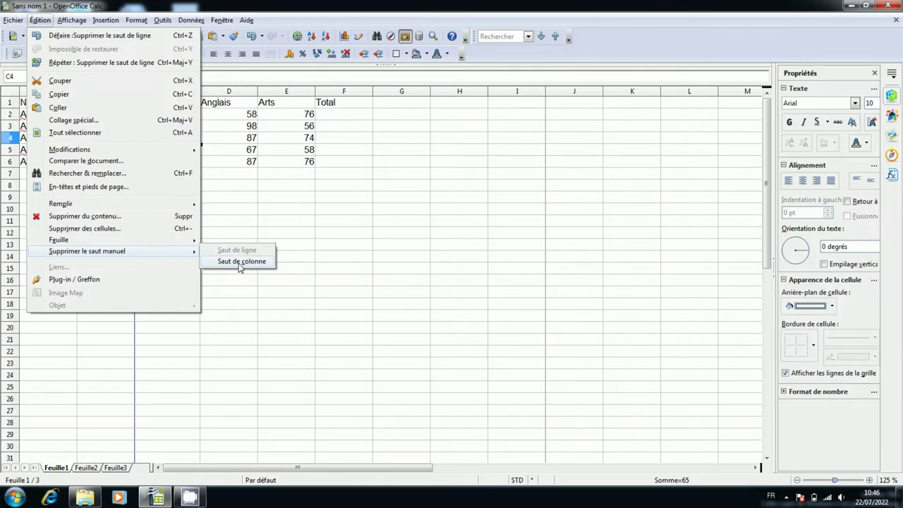
click(238, 263)
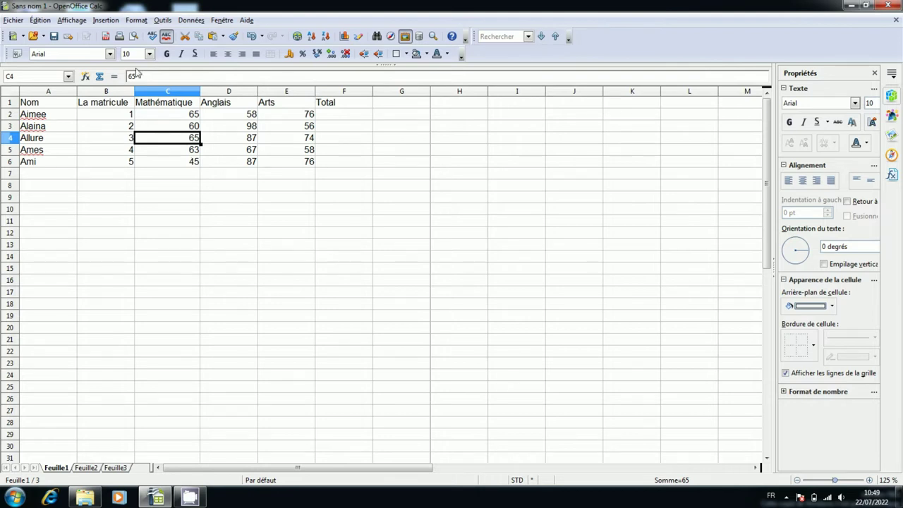
Insert one empty cell at C4, shifting the Mathématique marks below it down
click(107, 22)
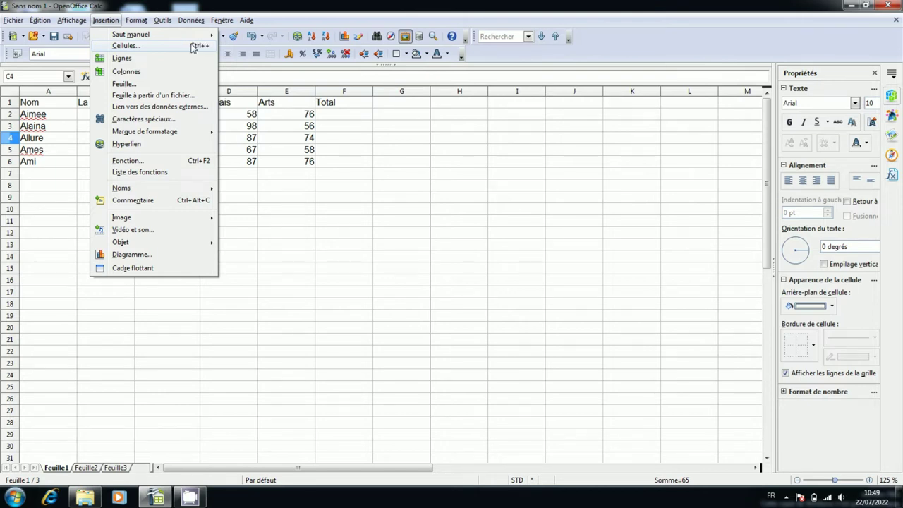
click(192, 46)
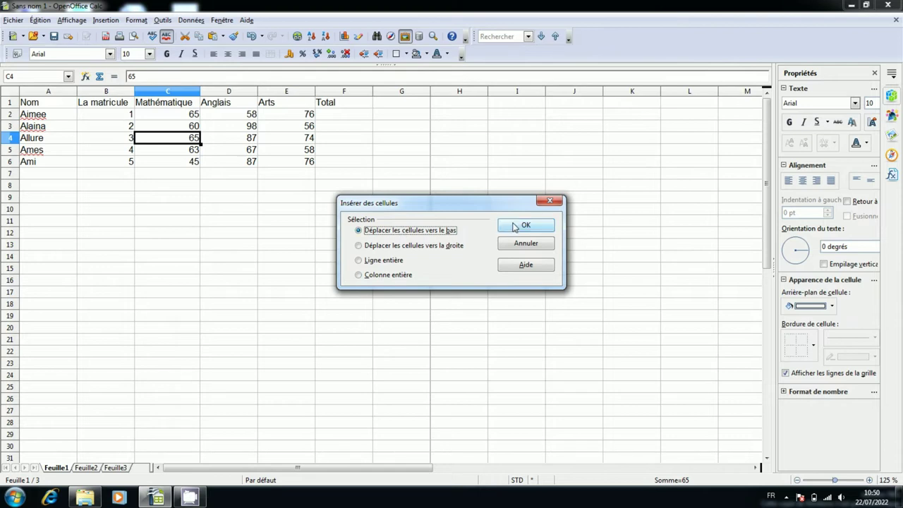
click(514, 226)
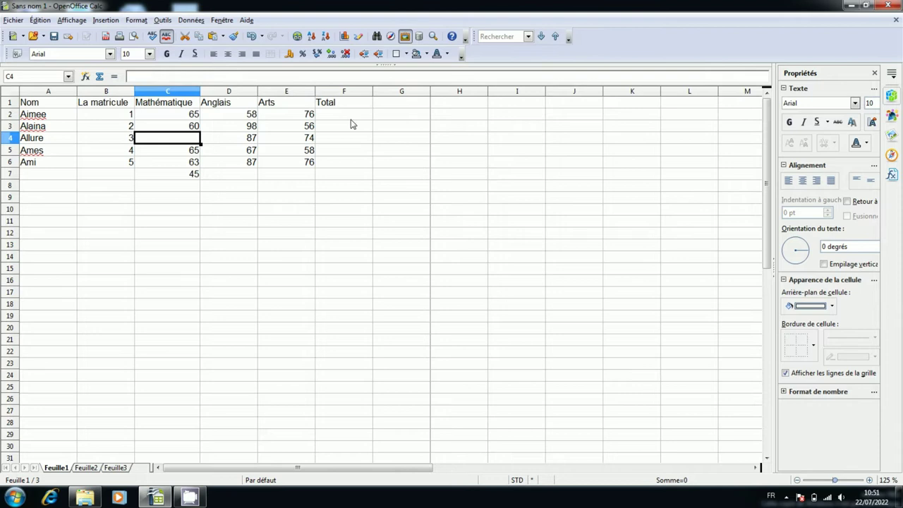
Insert a blank row 4, moving the Allure, Ames and Ami rows down to rows 5–7
click(110, 23)
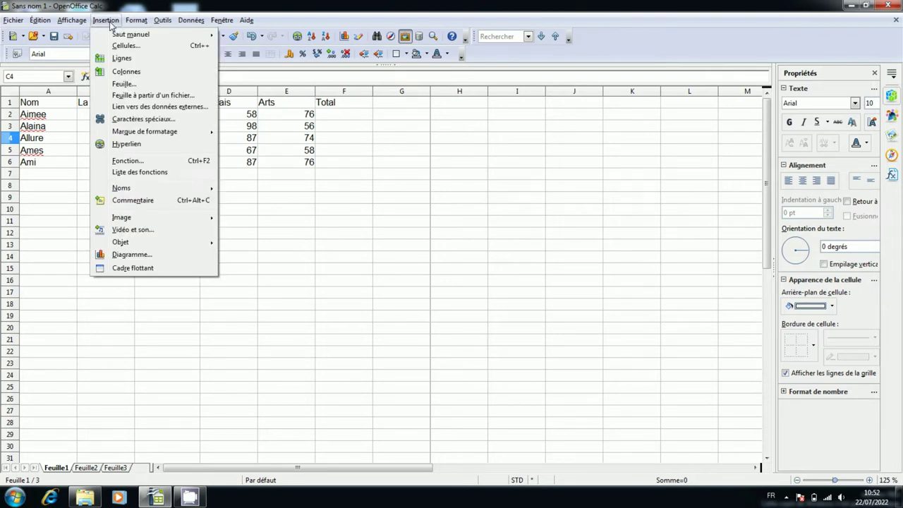
click(121, 59)
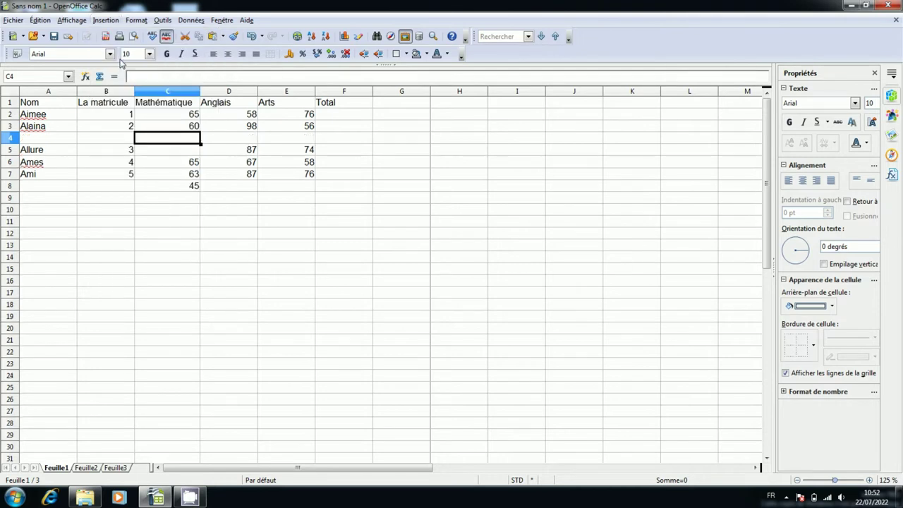
Fill row 4 with a new student's name, matricule 6 and marks 68, 76 and 56
click(58, 141)
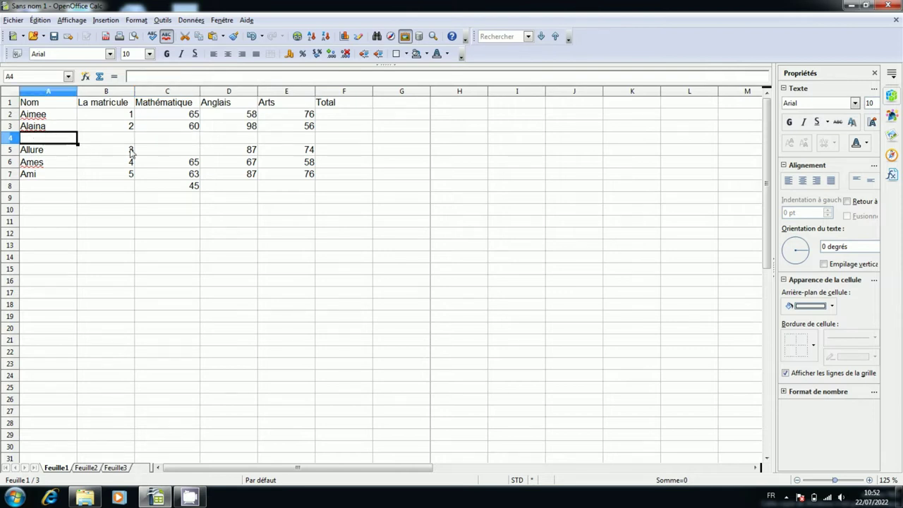
text(Mary)
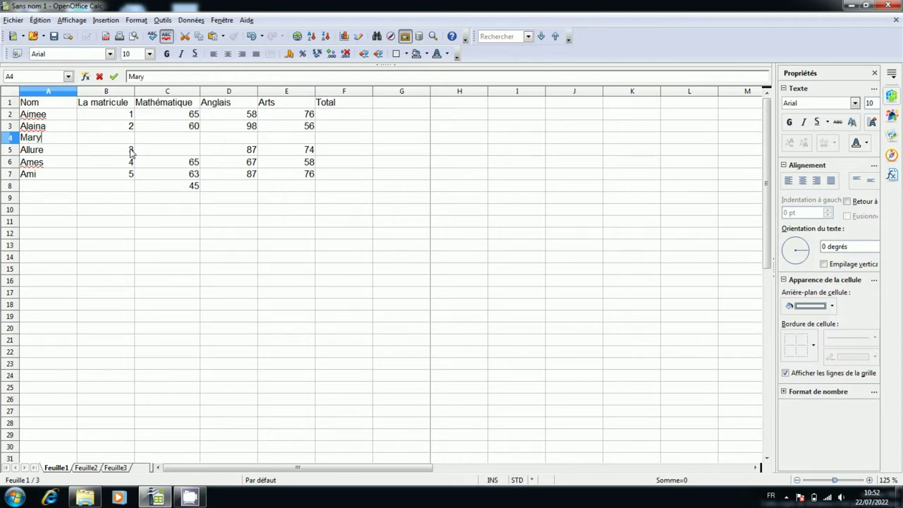
key(Tab)
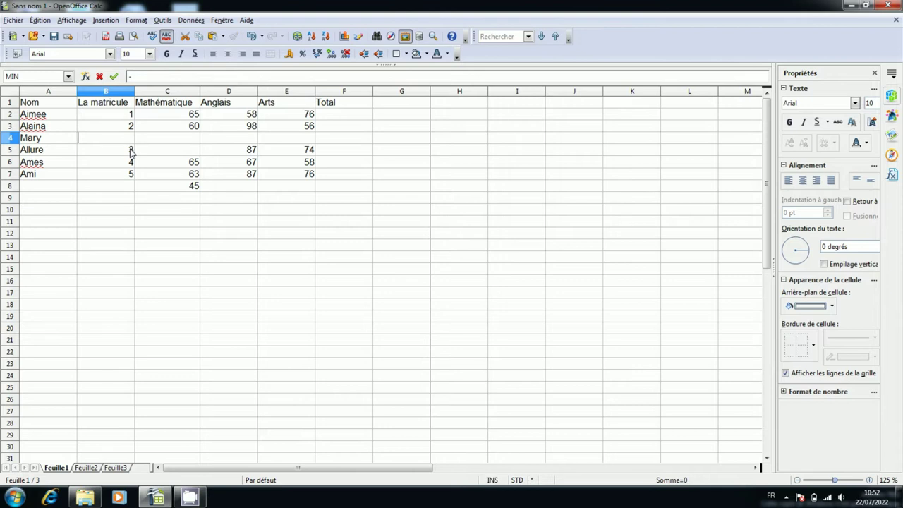
text(6)
key(Tab)
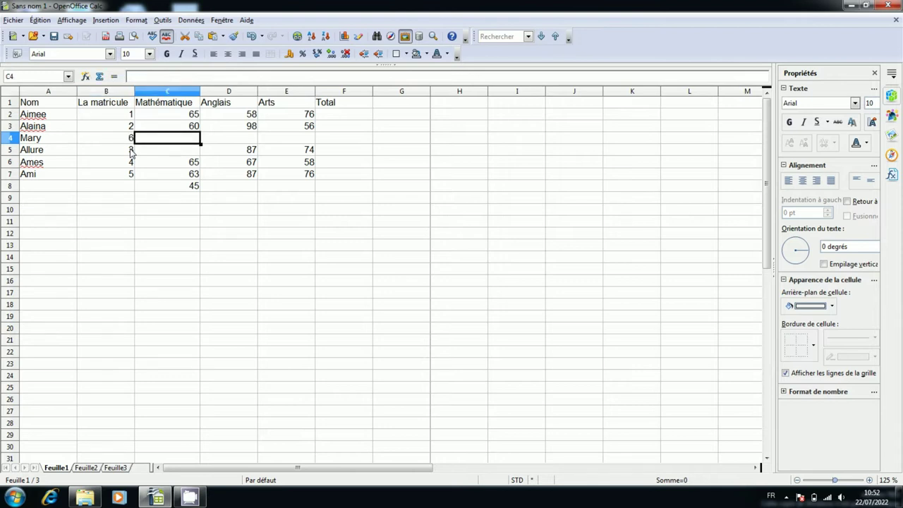
text(68)
key(Tab)
text(76)
key(Tab)
text(56)
key(Down)
key(Down)
key(Down)
key(Down)
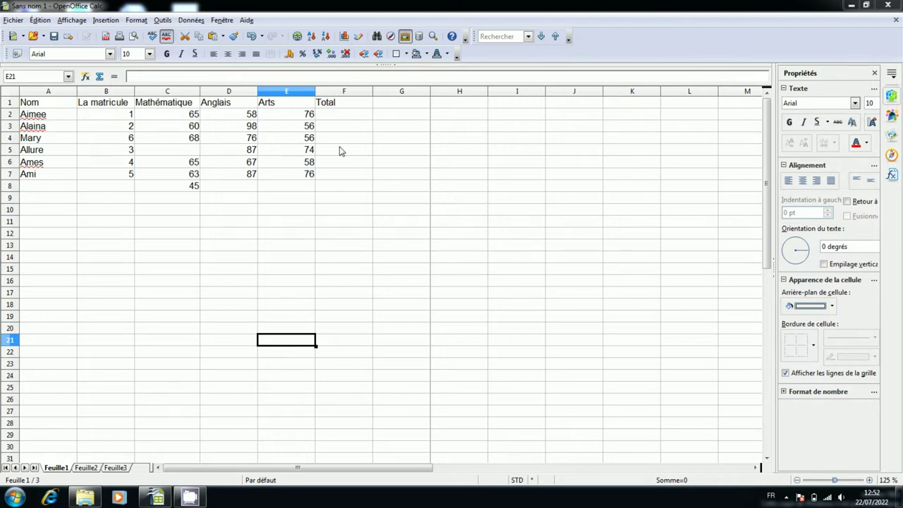
Insert an empty column F before Total, pushing Total to column G
click(338, 114)
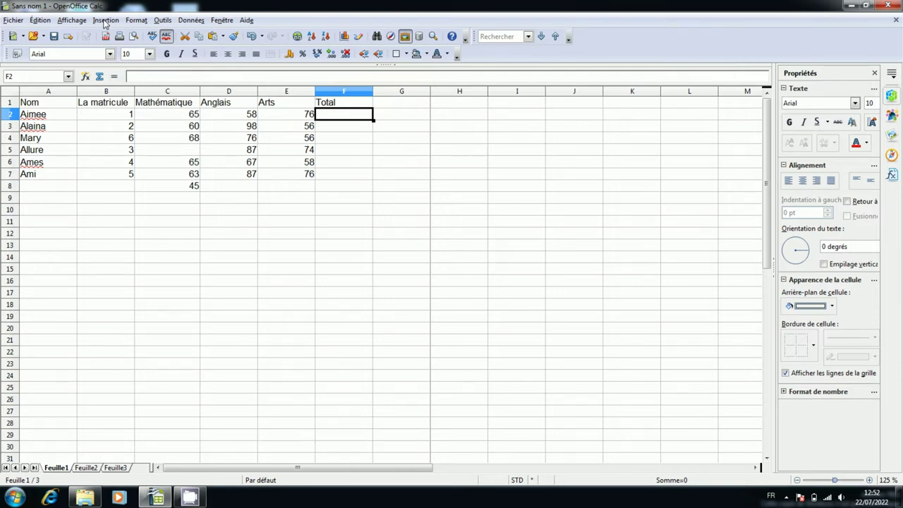
click(105, 20)
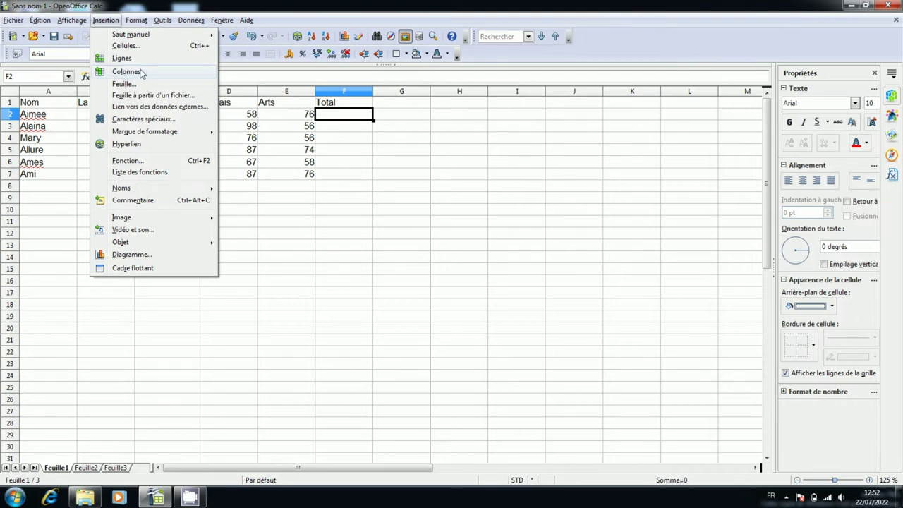
click(141, 72)
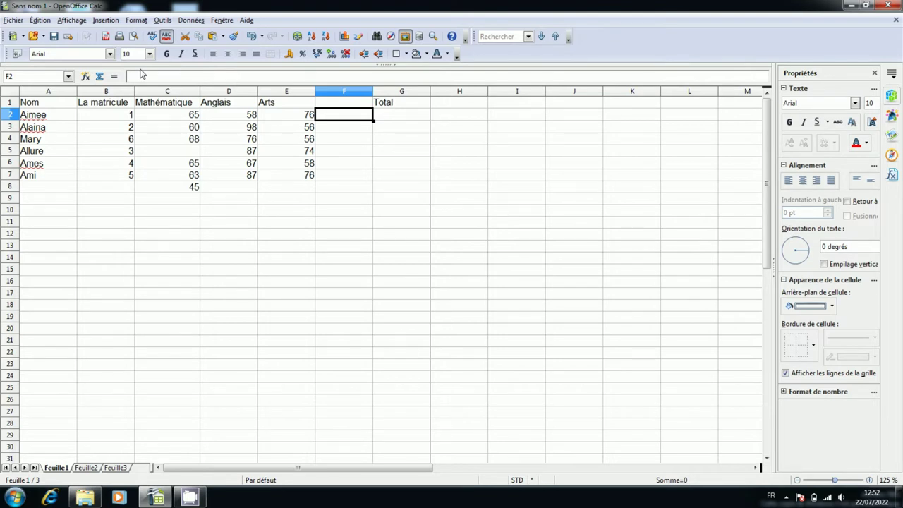
Enter the header Français in F1 with marks 87, 65, 79, 93, 68 and 78 below it
click(355, 103)
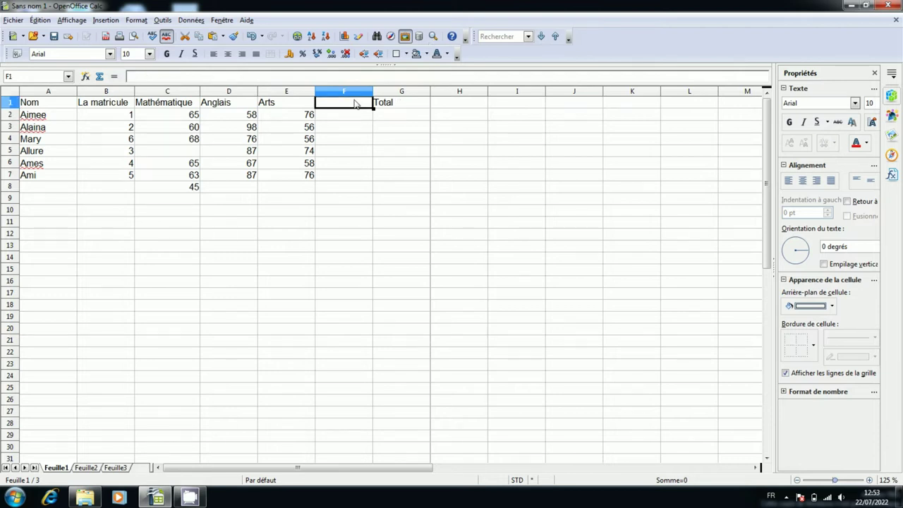
text(Fra)
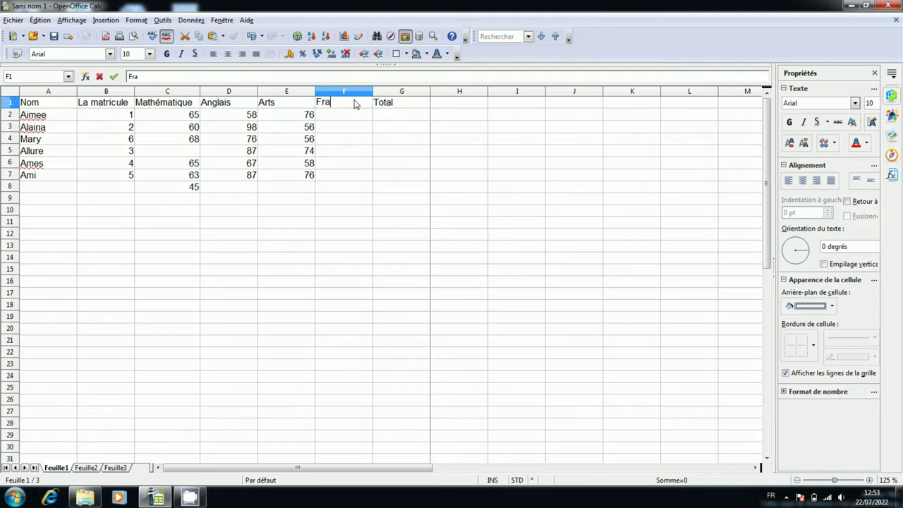
text(nç)
text(ais)
key(Return)
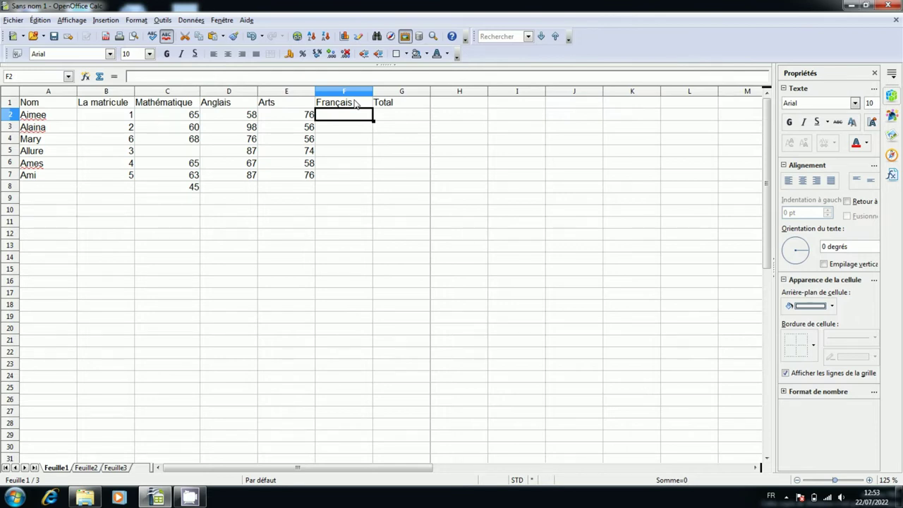
text(87)
key(Return)
text(65)
key(Return)
text(79)
key(Return)
text(9)
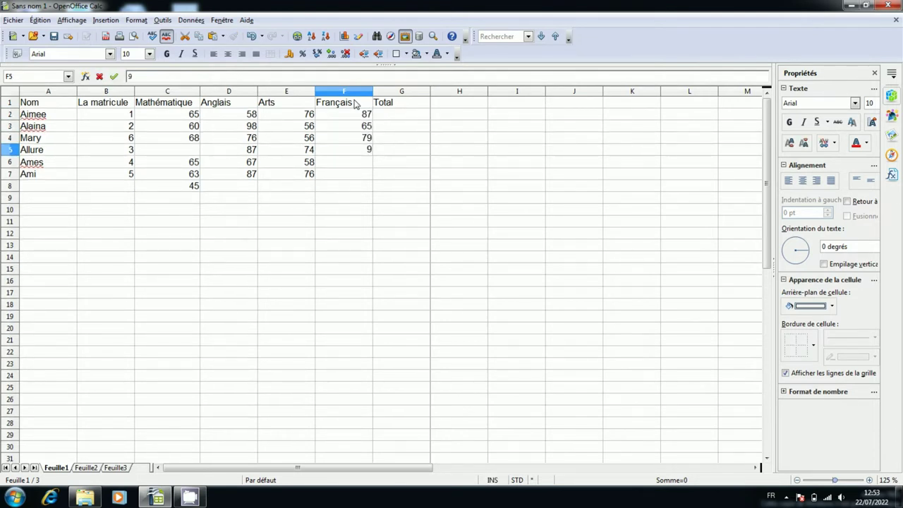
text(3)
text(68)
key(Return)
text(78)
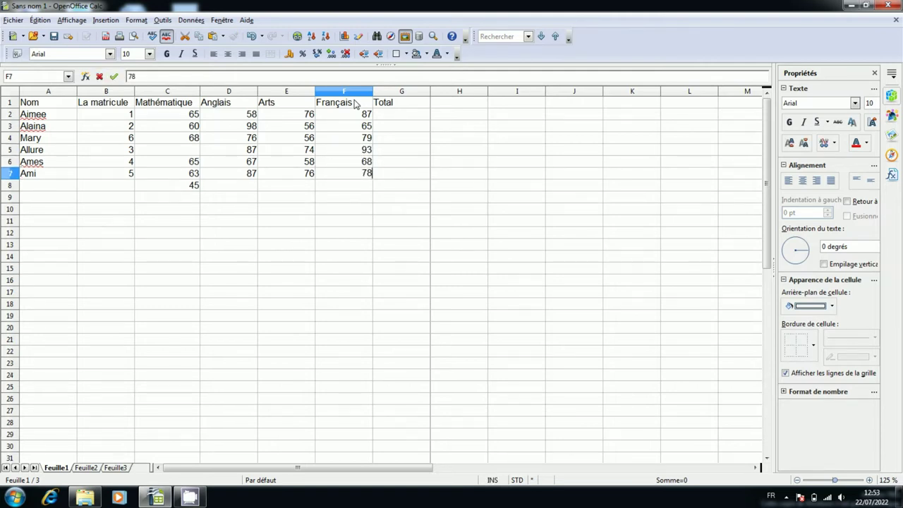
key(Return)
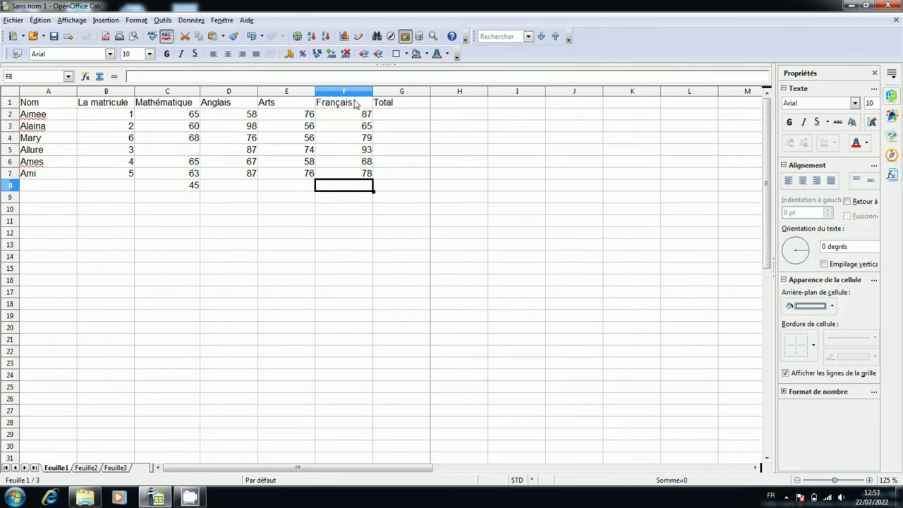
Enter 76 as the missing Mathématique mark in cell C5
key(Up)
key(Left)
key(Left)
key(Left)
key(Up)
key(Up)
text(76)
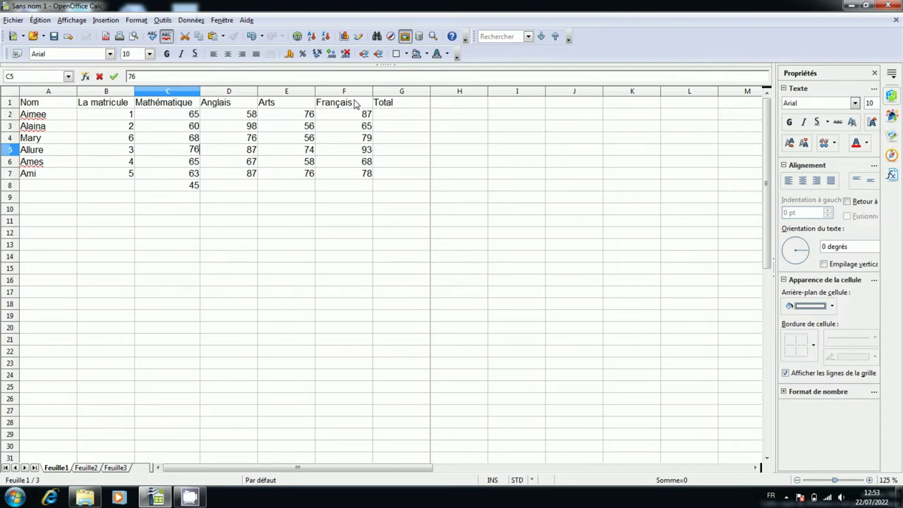
key(Return)
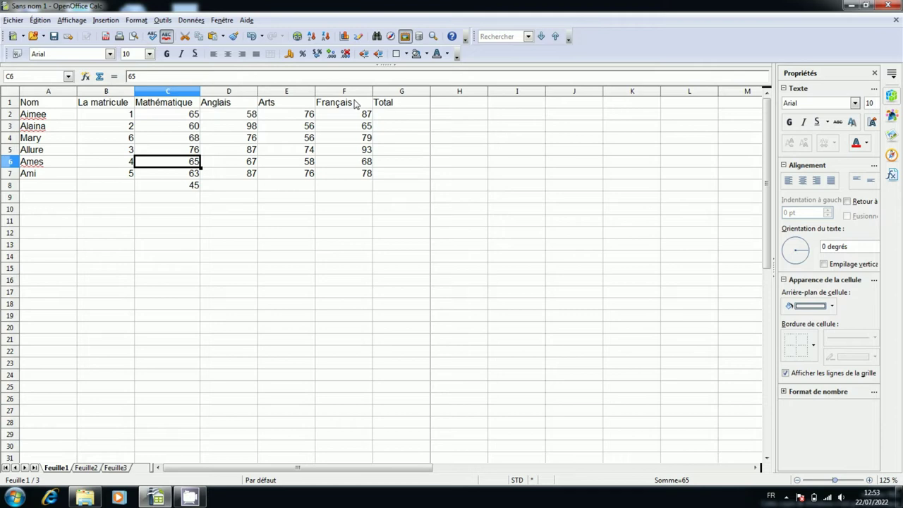
click(786, 498)
click(805, 440)
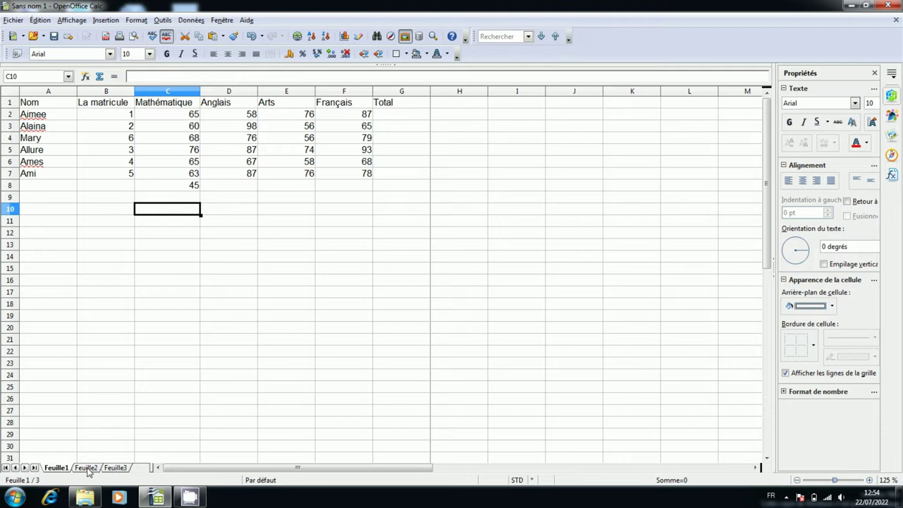
click(88, 469)
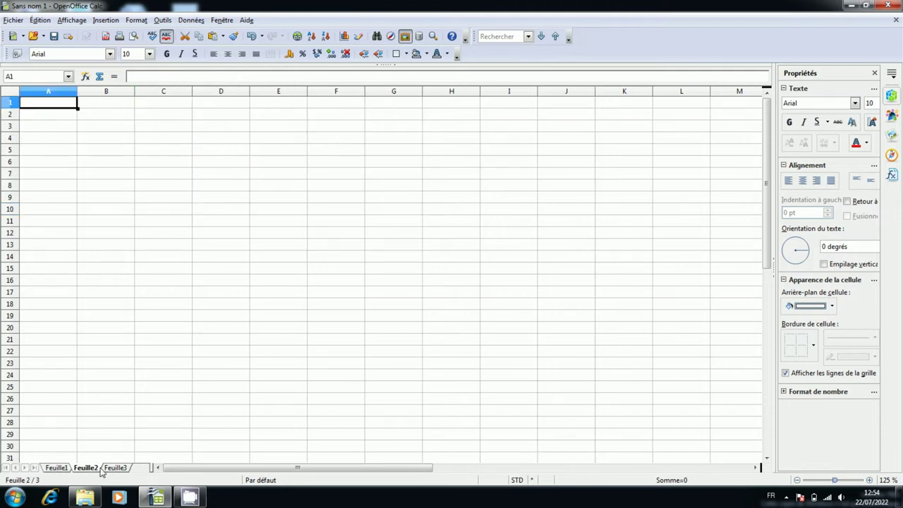
click(111, 469)
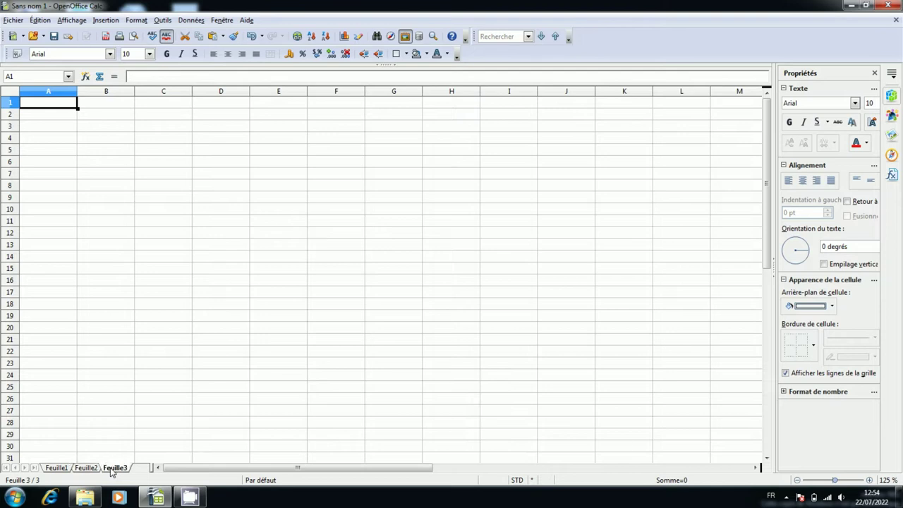
click(55, 468)
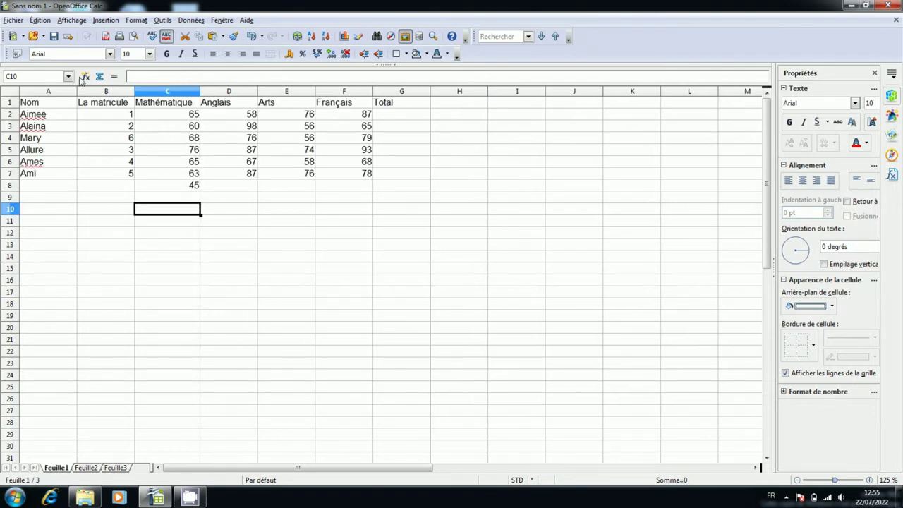
Start inserting a new sheet, positioned before the active sheet
click(100, 21)
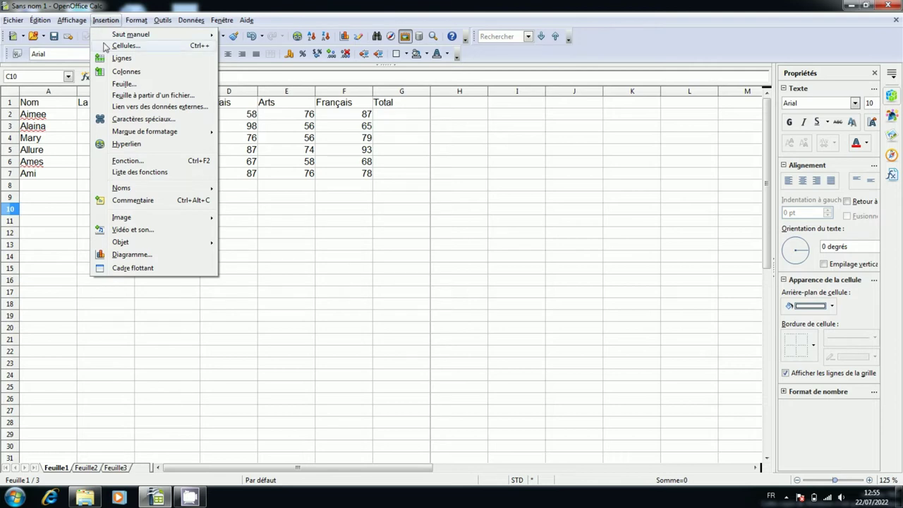
click(152, 85)
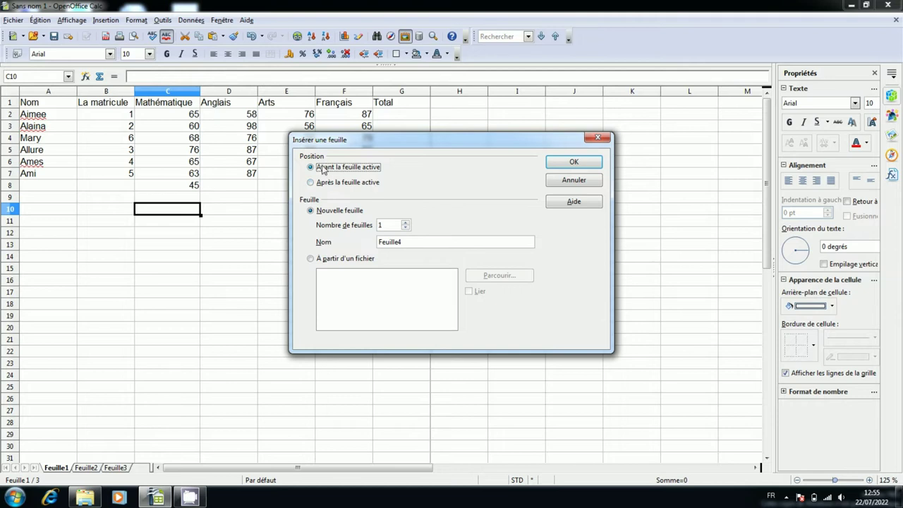
click(311, 182)
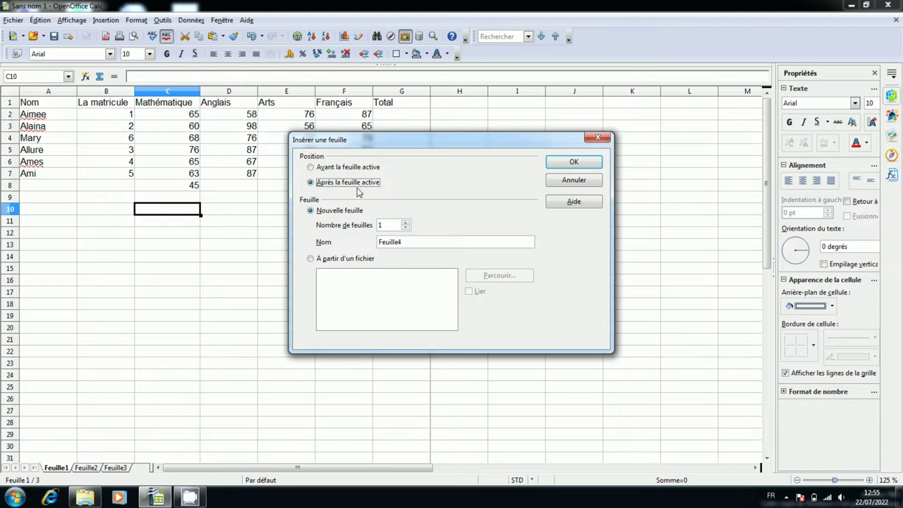
click(314, 170)
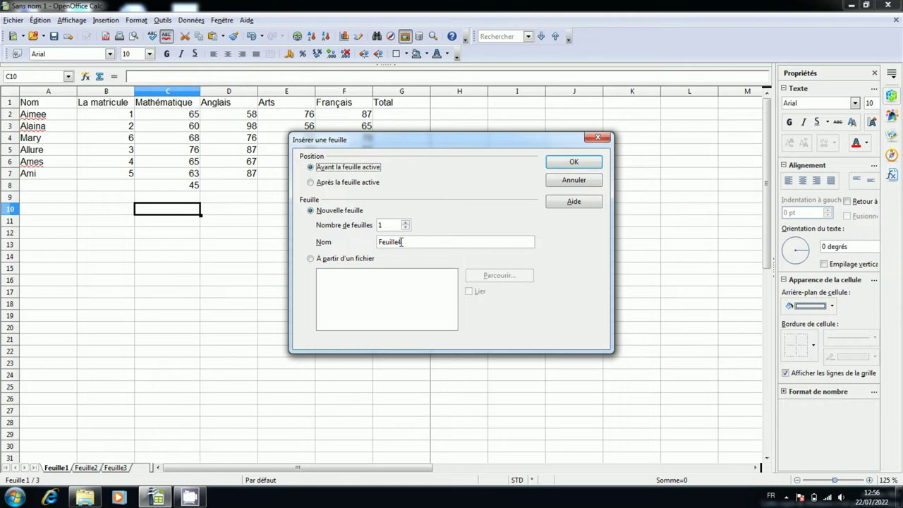
Locate Leçon 2 under Vidéos > Spreadsheet 1 > Class 2, then insert blank sheet Feuille4 before Feuille1
click(310, 259)
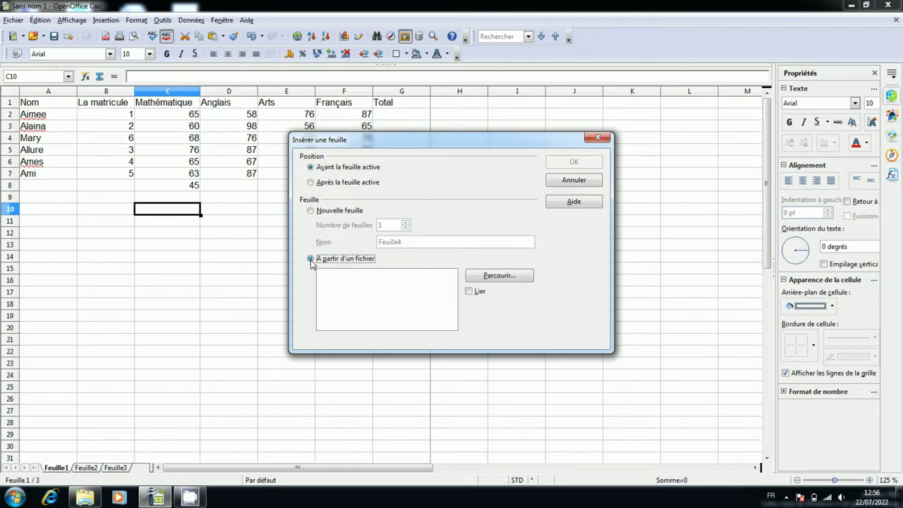
click(489, 279)
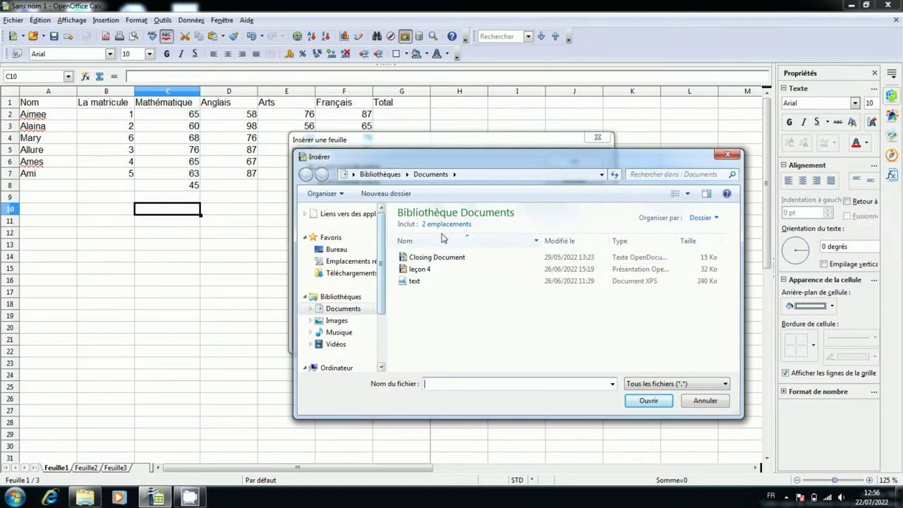
click(341, 350)
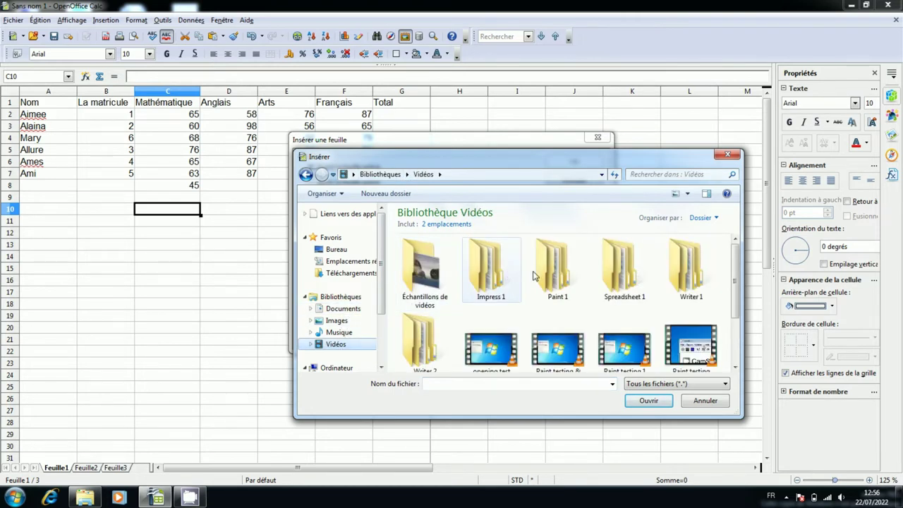
click(619, 285)
double_click(618, 285)
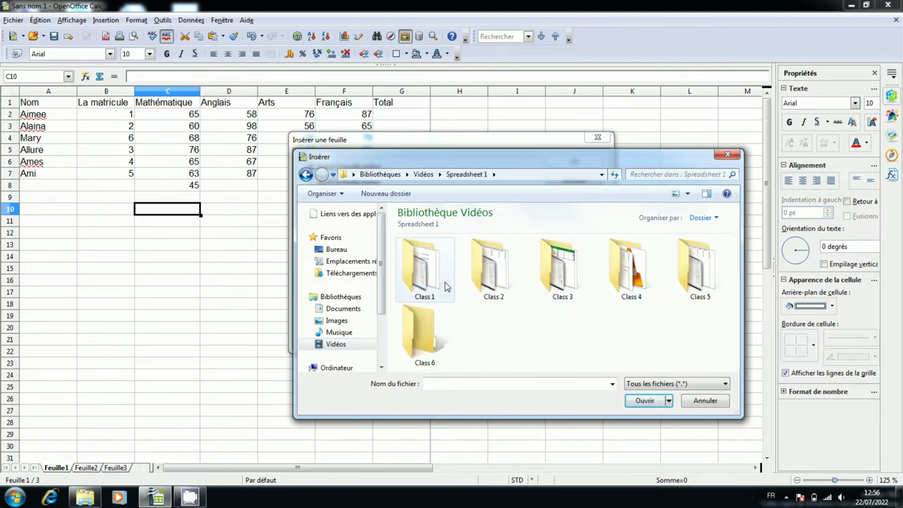
double_click(490, 289)
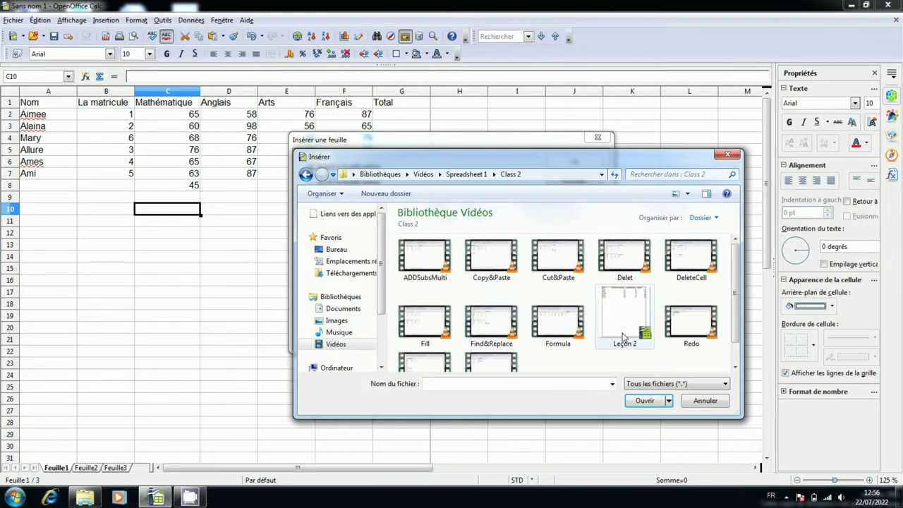
click(625, 329)
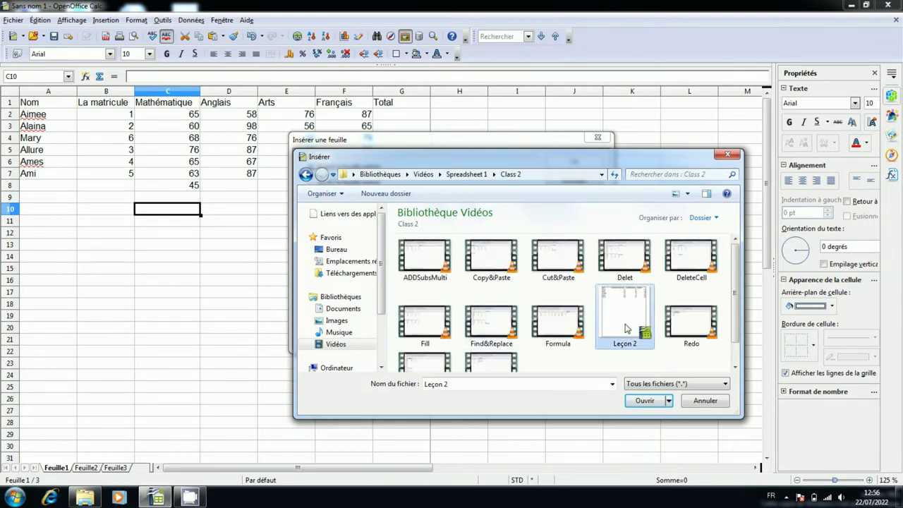
click(644, 400)
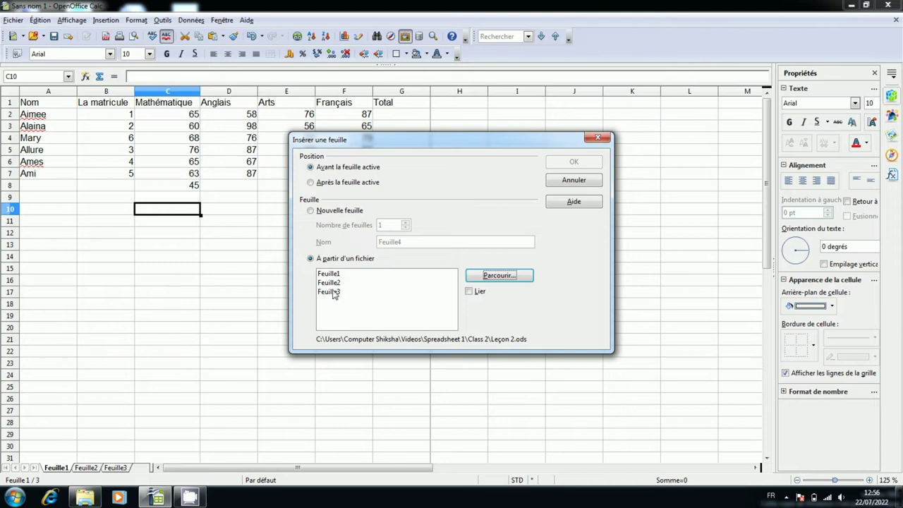
click(341, 215)
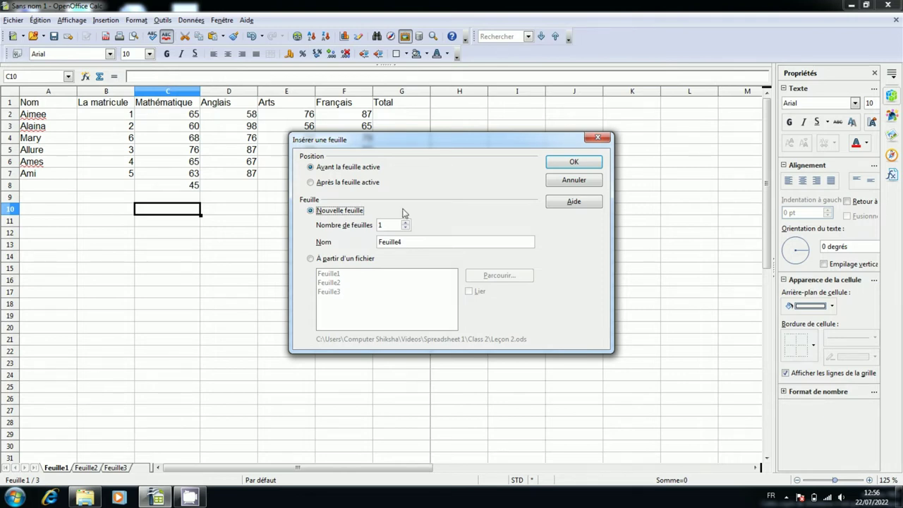
click(574, 164)
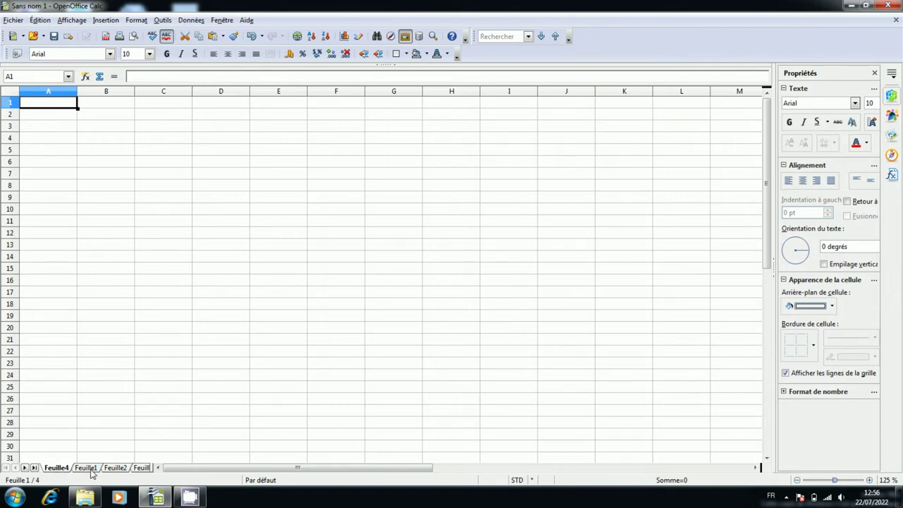
Switch to the Feuille1 grades sheet, now second of the four sheets
click(88, 469)
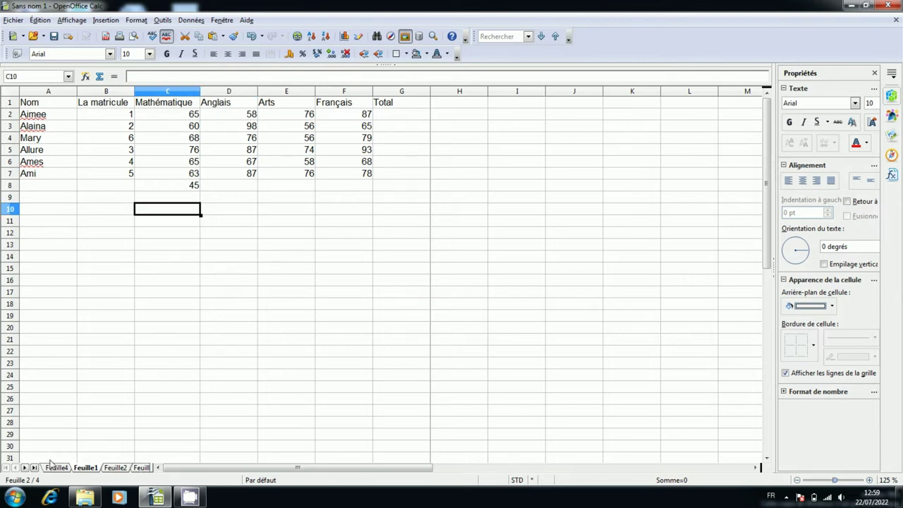
From cell D13, import Feuille1 of Leçon 2.ods as sheet Feuille1_2 before the grades sheet
click(217, 246)
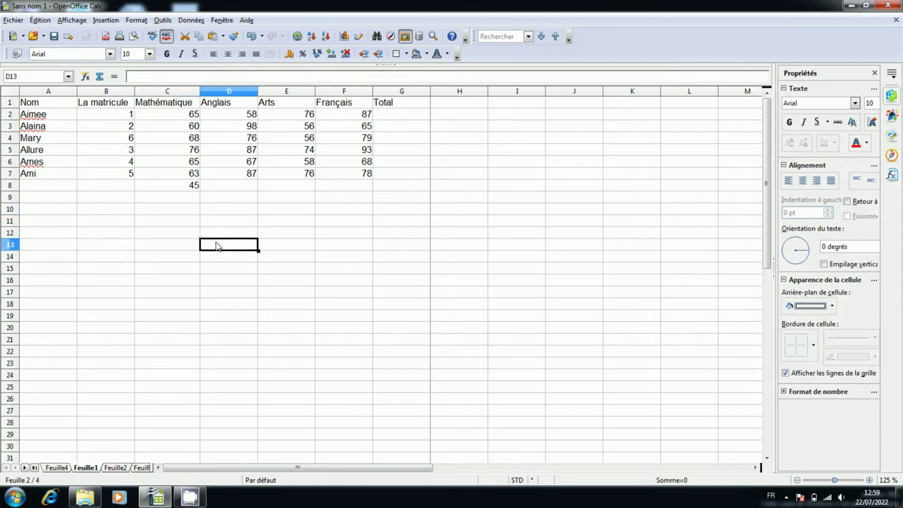
key(ctrl+z)
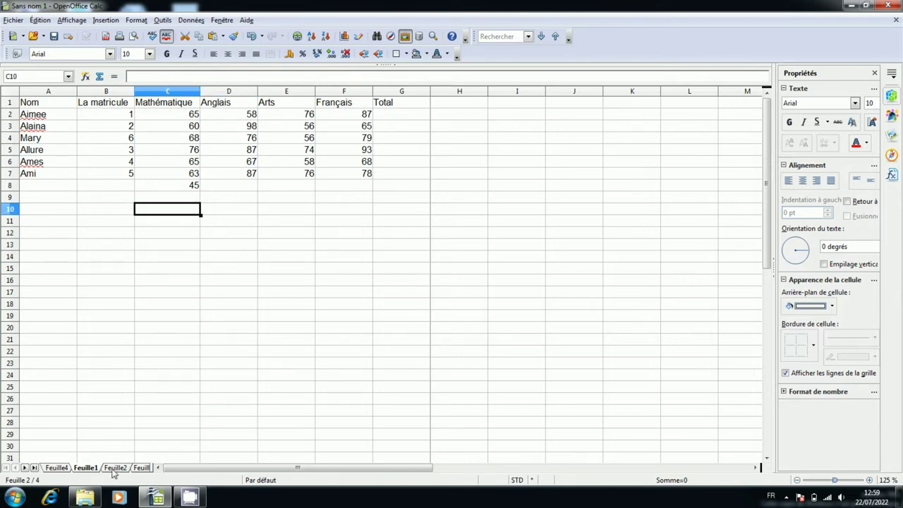
click(216, 245)
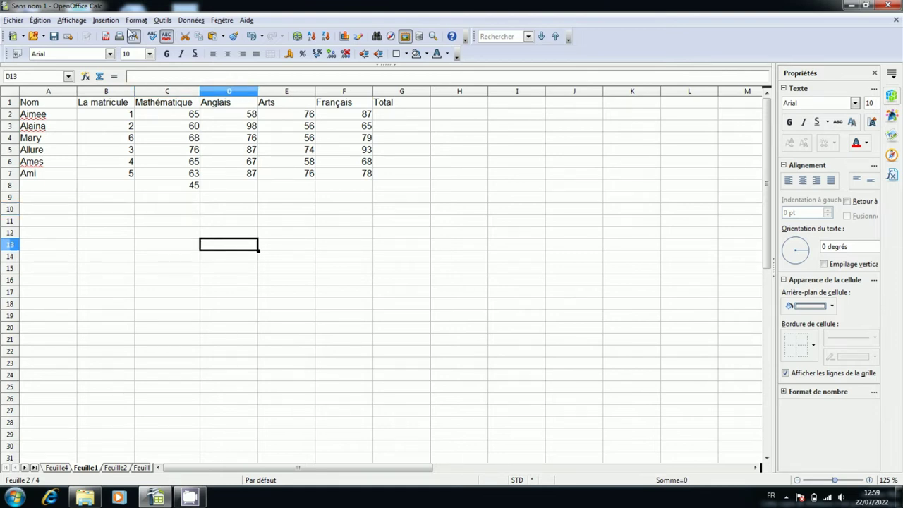
click(103, 21)
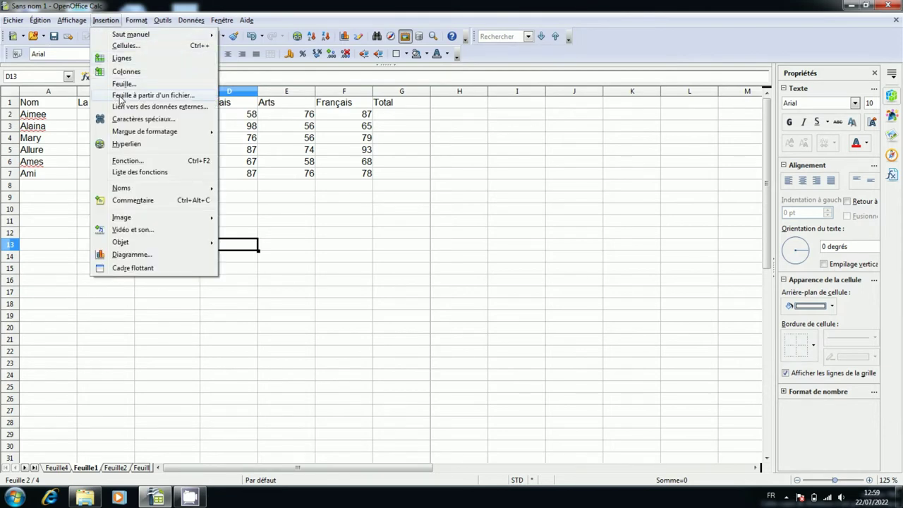
click(120, 99)
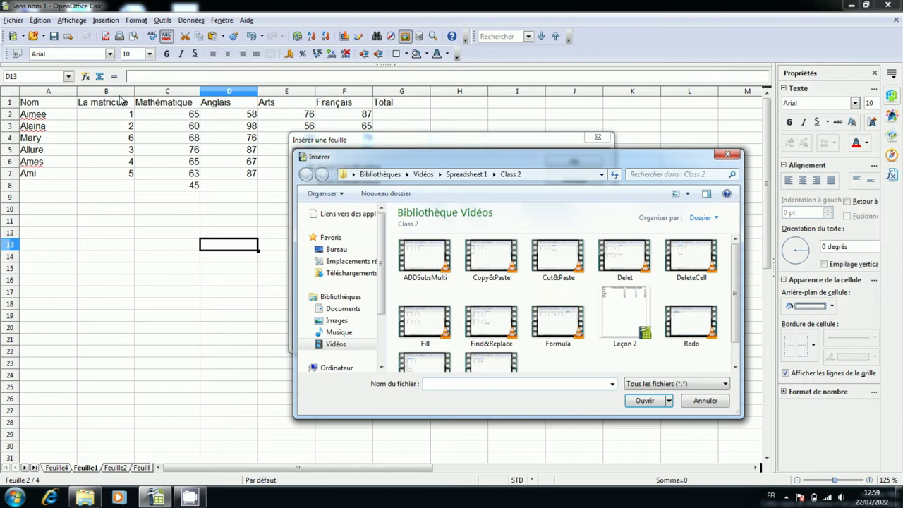
click(621, 312)
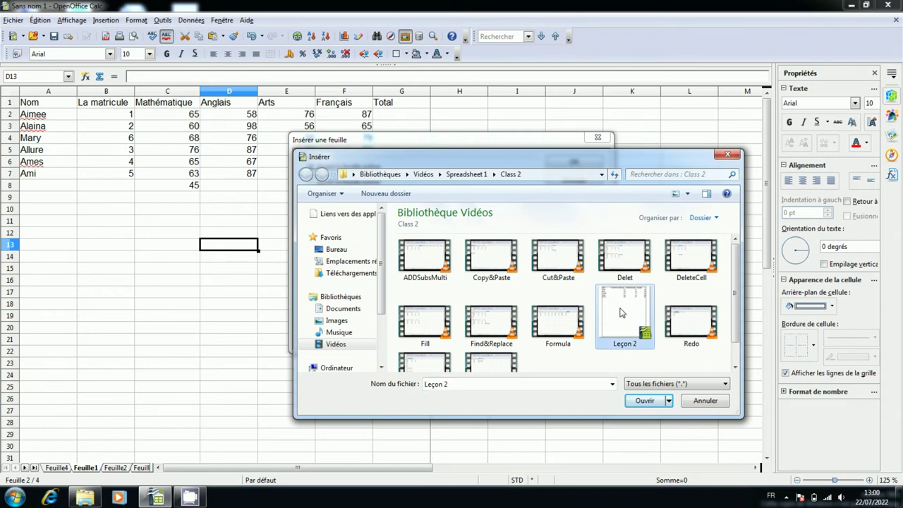
click(629, 403)
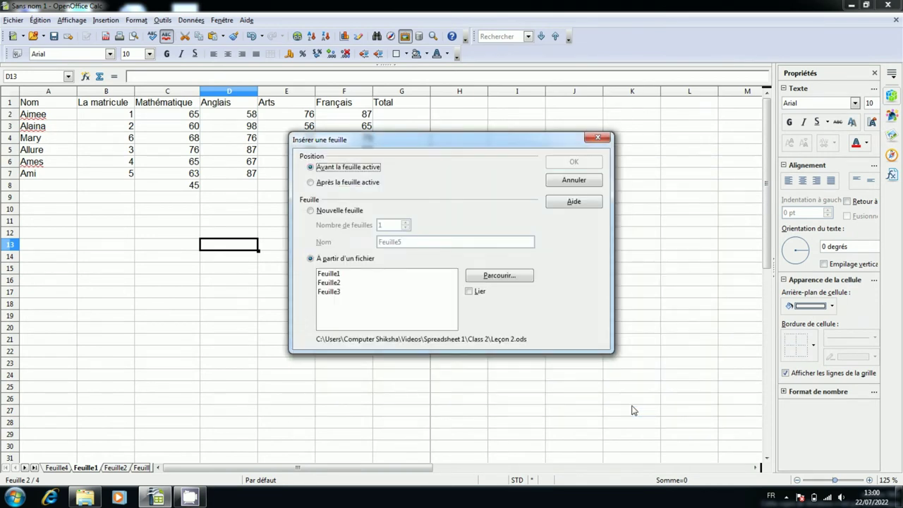
click(333, 278)
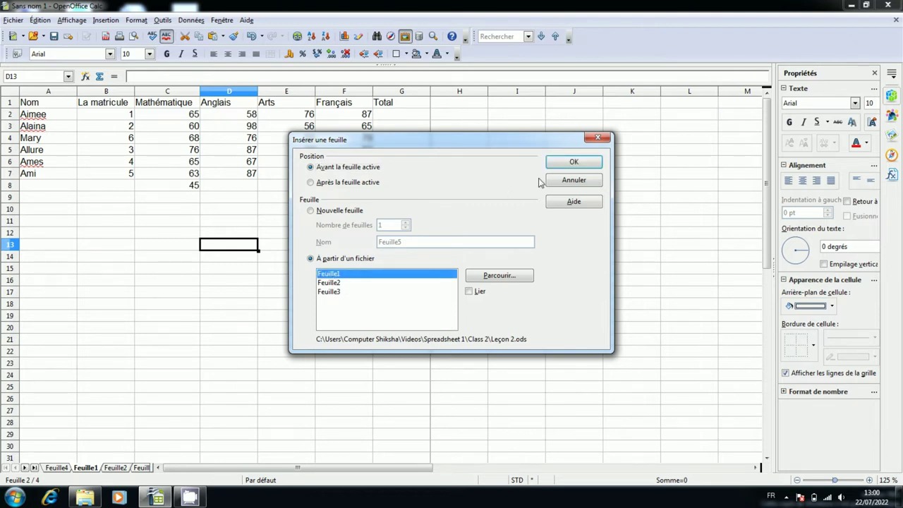
click(553, 165)
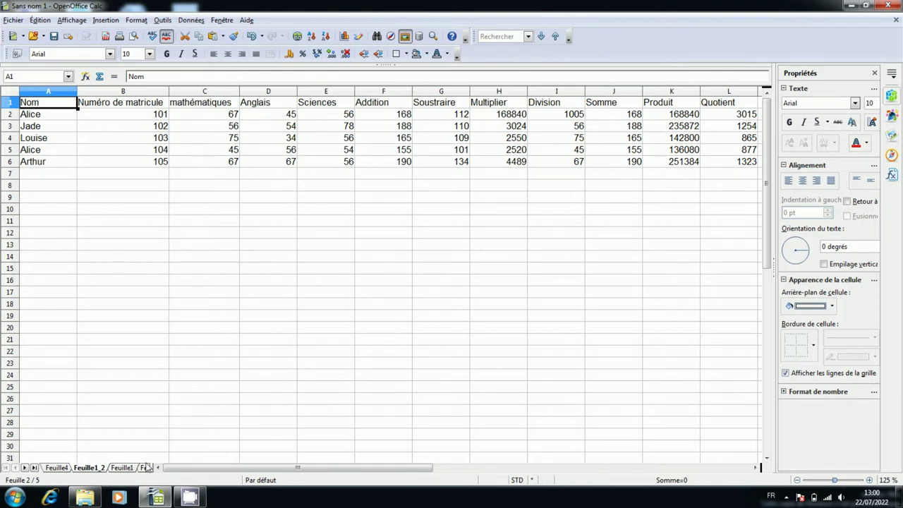
Return to the Feuille1 grades sheet and select cell C10
click(123, 467)
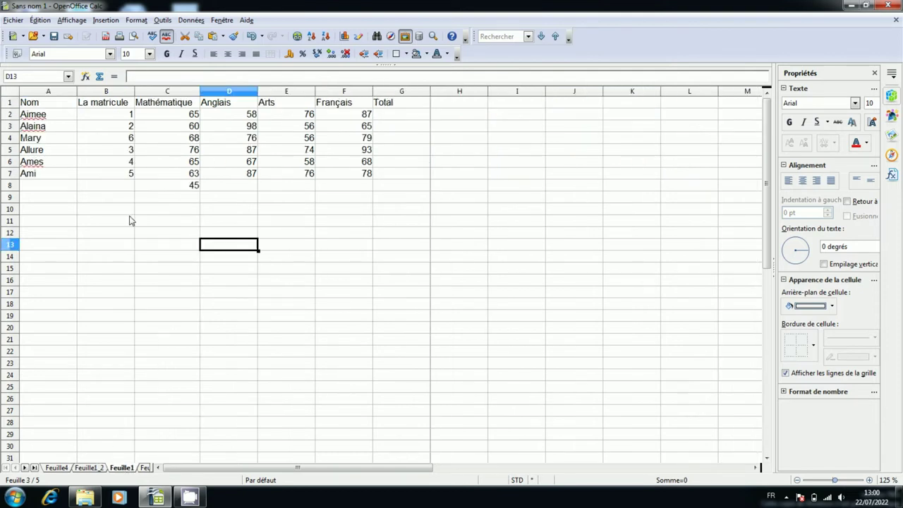
click(157, 216)
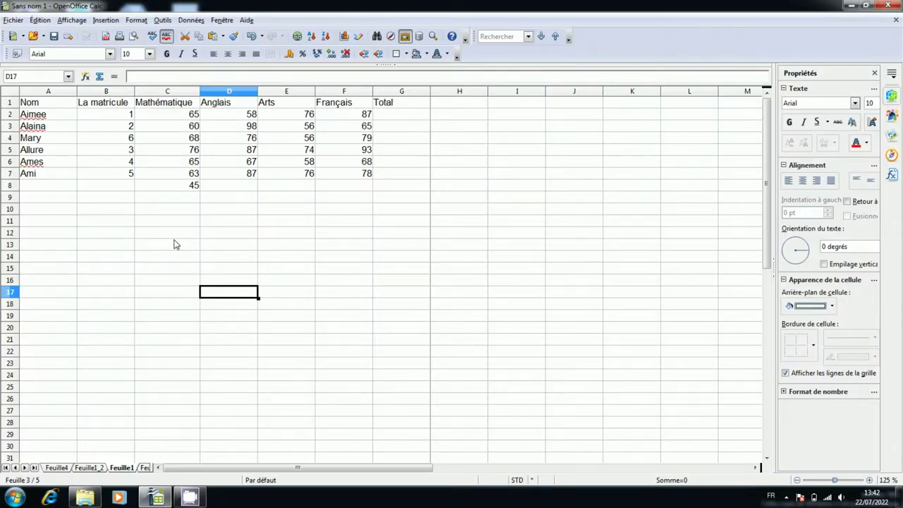
Select cell C13 on the Feuille1 grades sheet
click(176, 244)
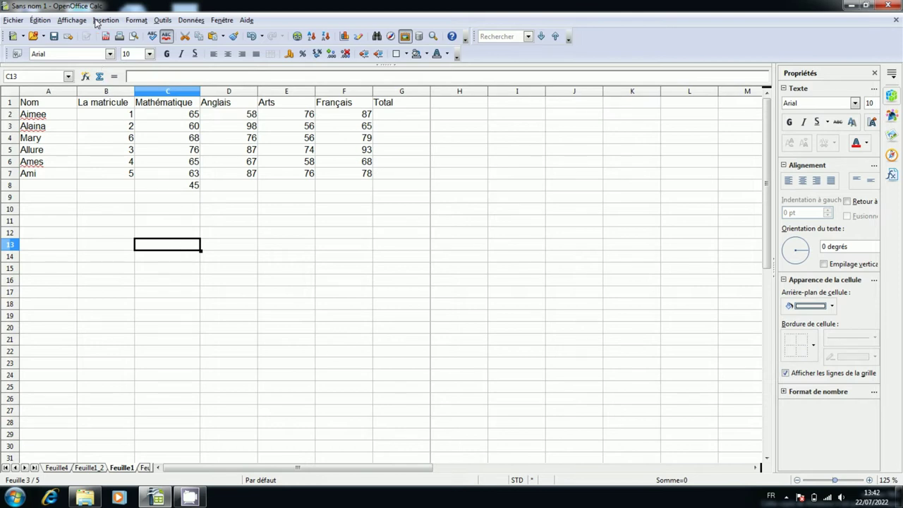
Insert a hyperlink with text 'leçon 2' in cell C13 pointing to the Leçon 2.ods document
click(96, 23)
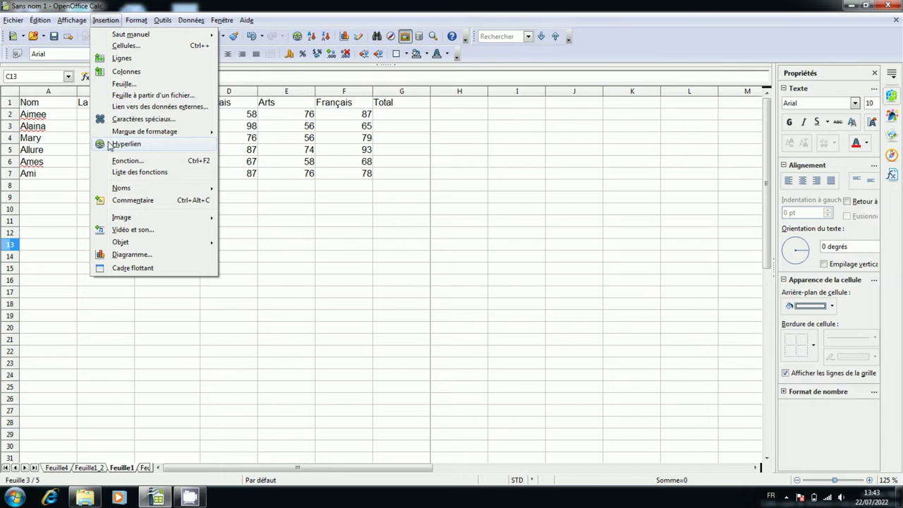
click(161, 151)
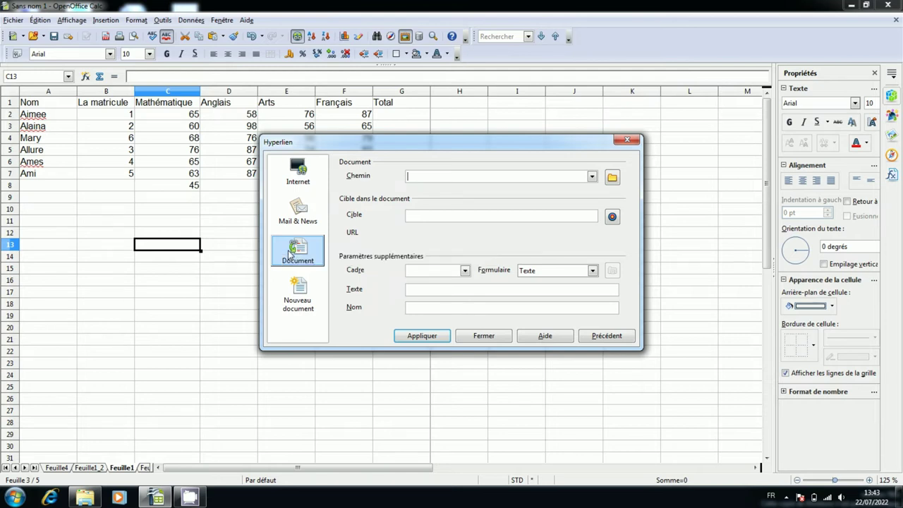
click(302, 254)
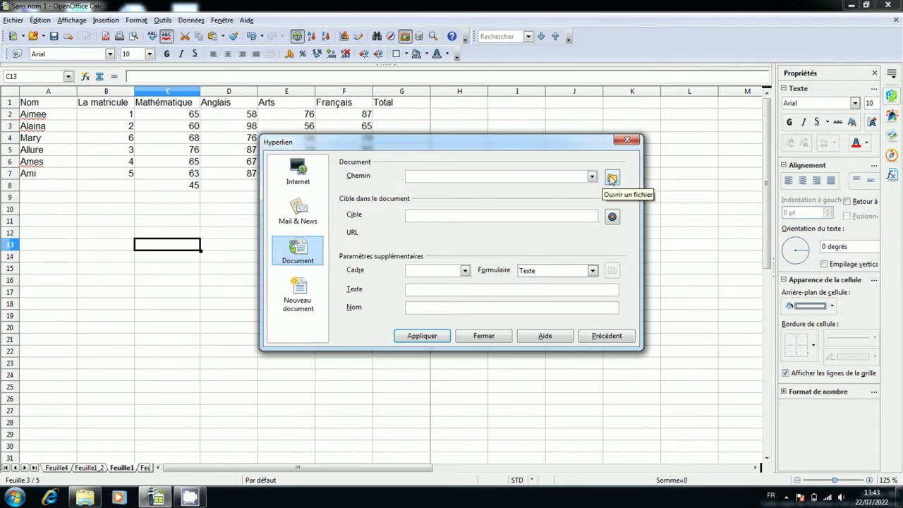
click(612, 179)
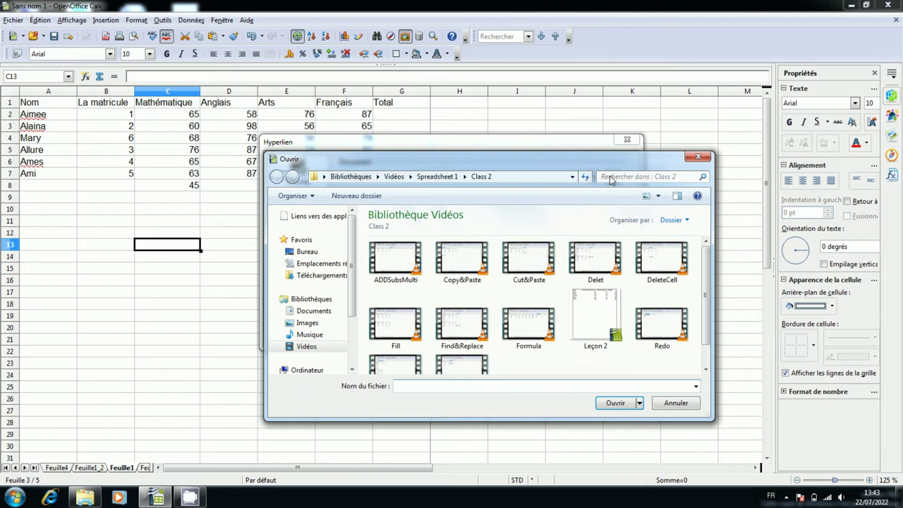
click(596, 321)
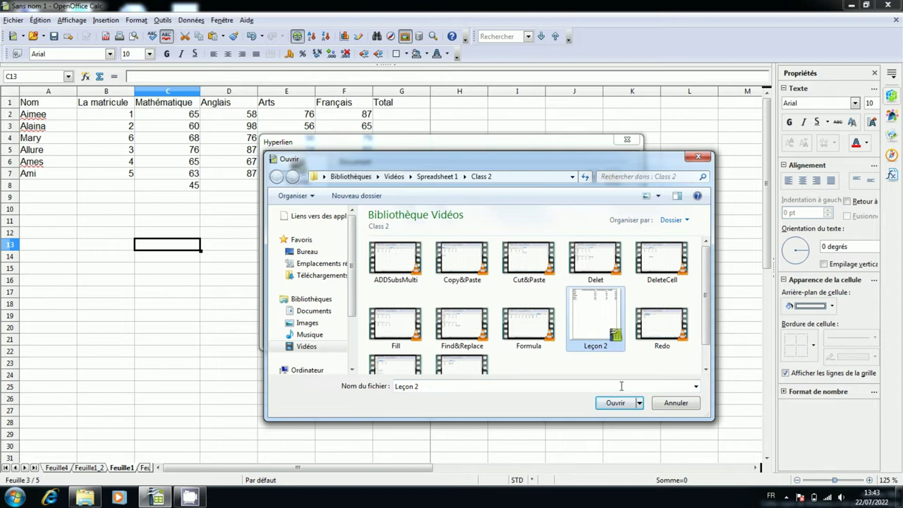
click(604, 403)
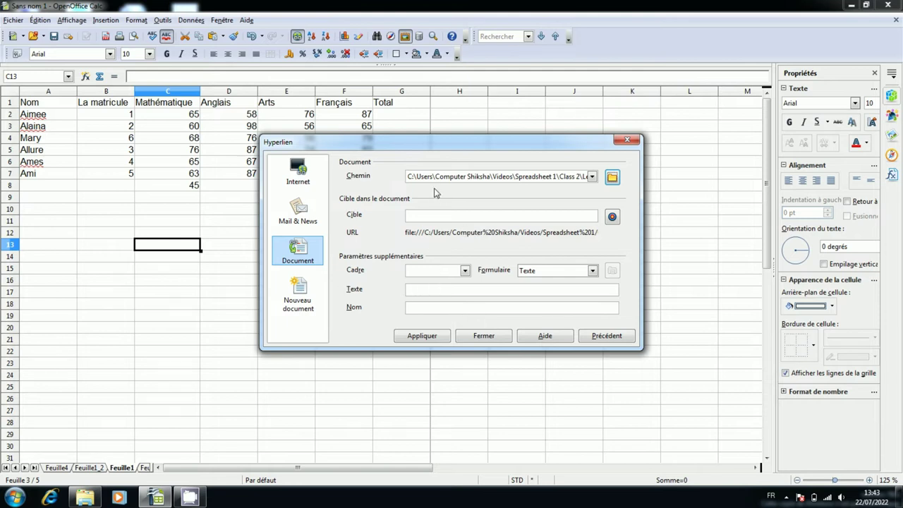
click(478, 290)
text(le)
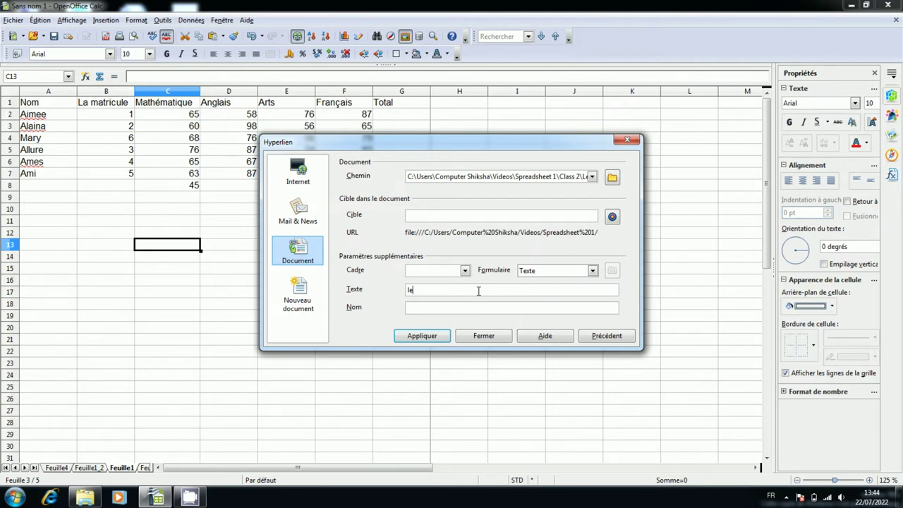
text(ç)
text(on)
text( 2)
click(412, 338)
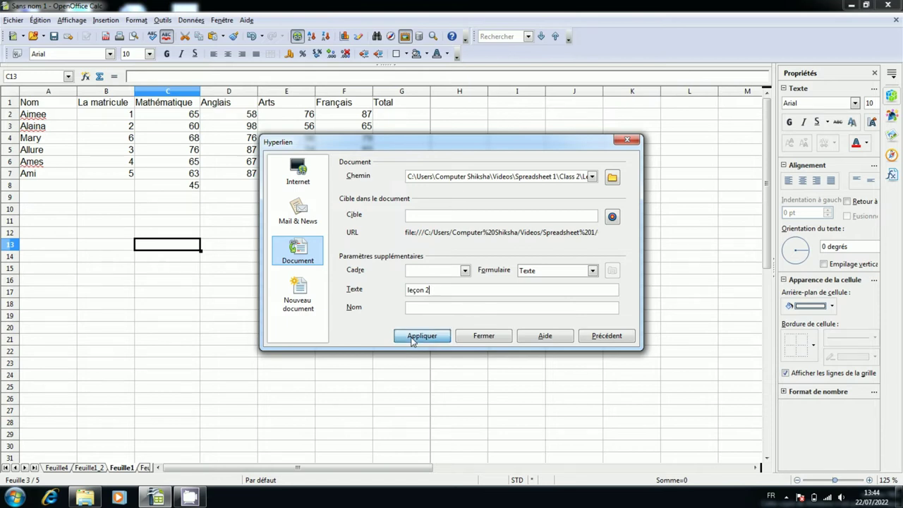
click(484, 338)
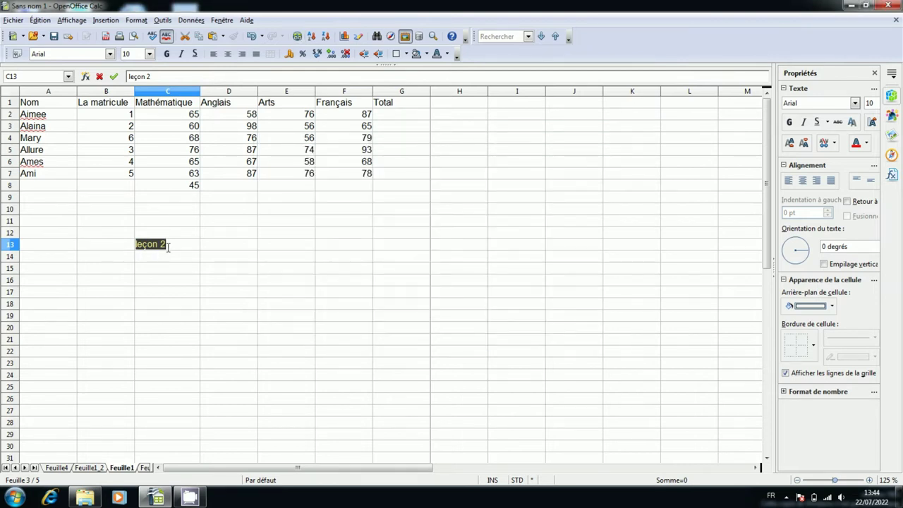
click(211, 273)
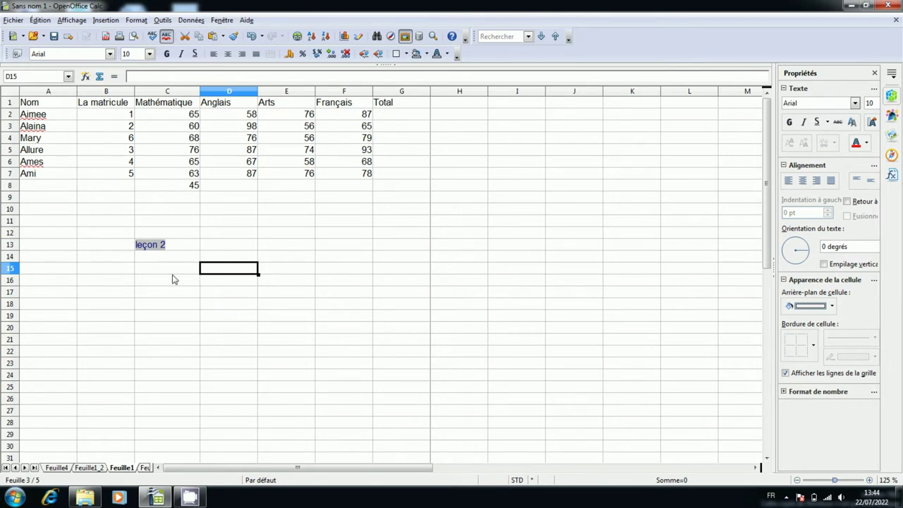
mouse_move(150, 248)
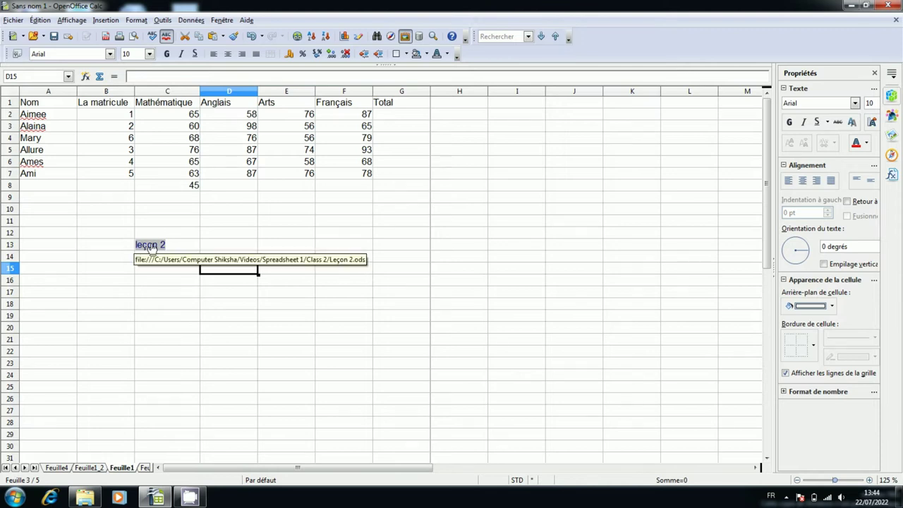
click(151, 247)
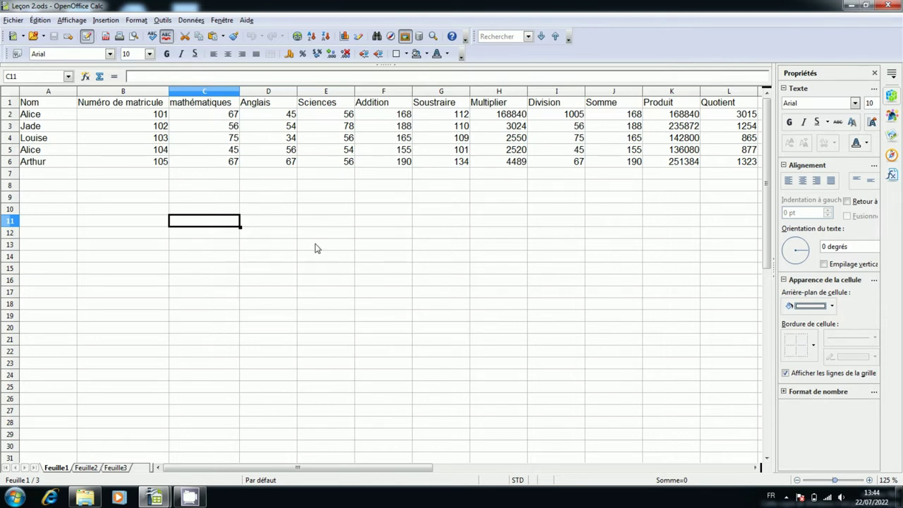
click(890, 5)
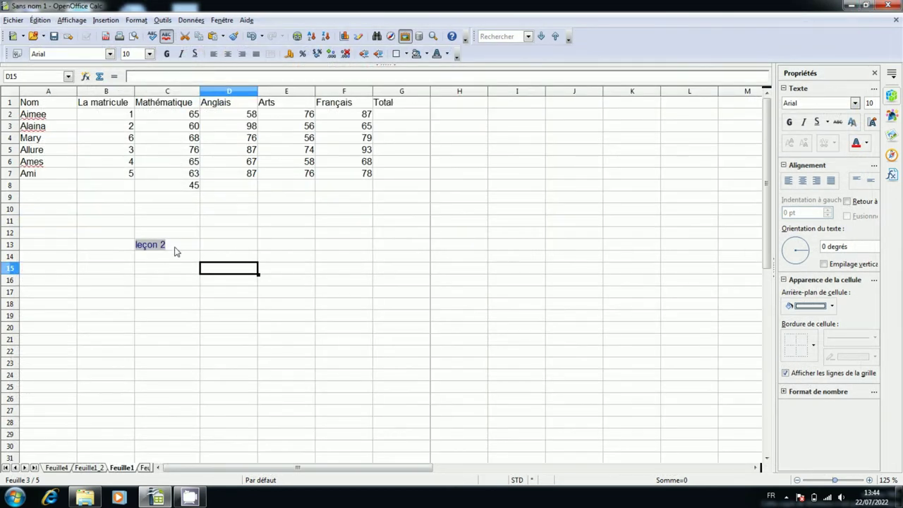
click(222, 250)
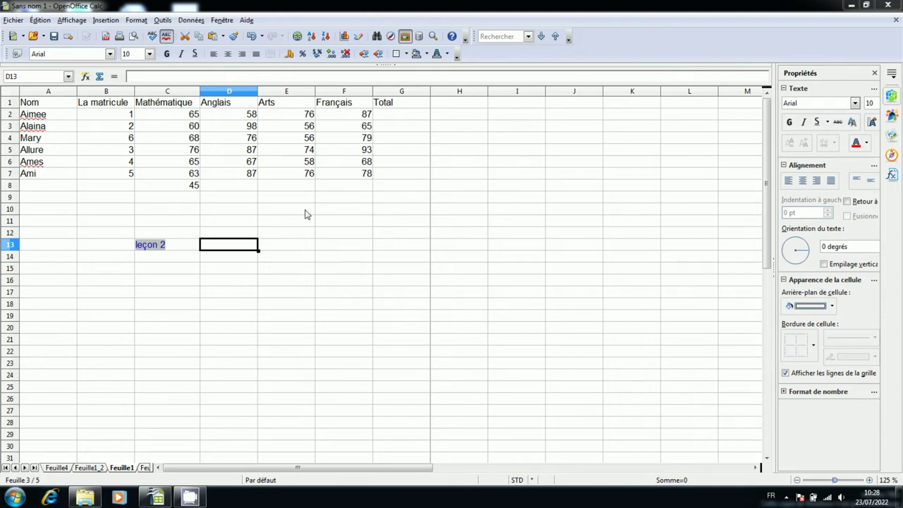
Open the Function Wizard, browse the Logique category, then list Toutes and pick ABS
click(106, 21)
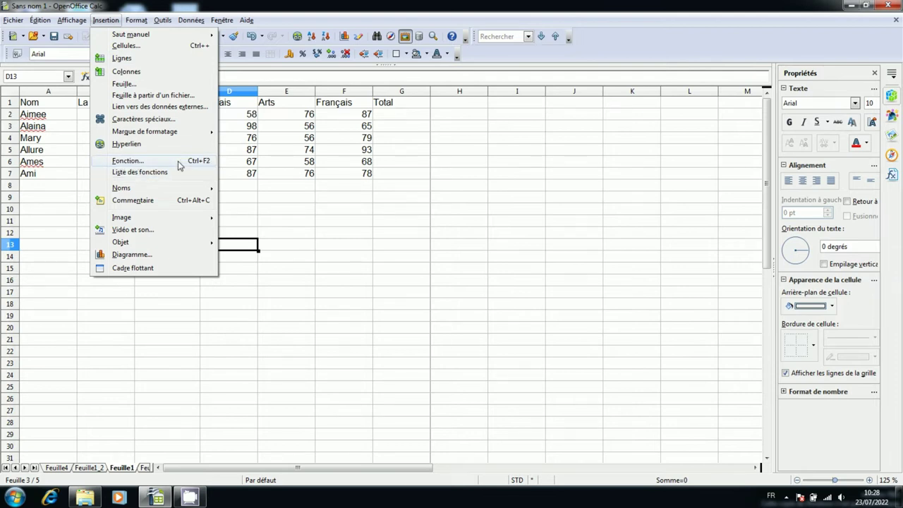
click(178, 166)
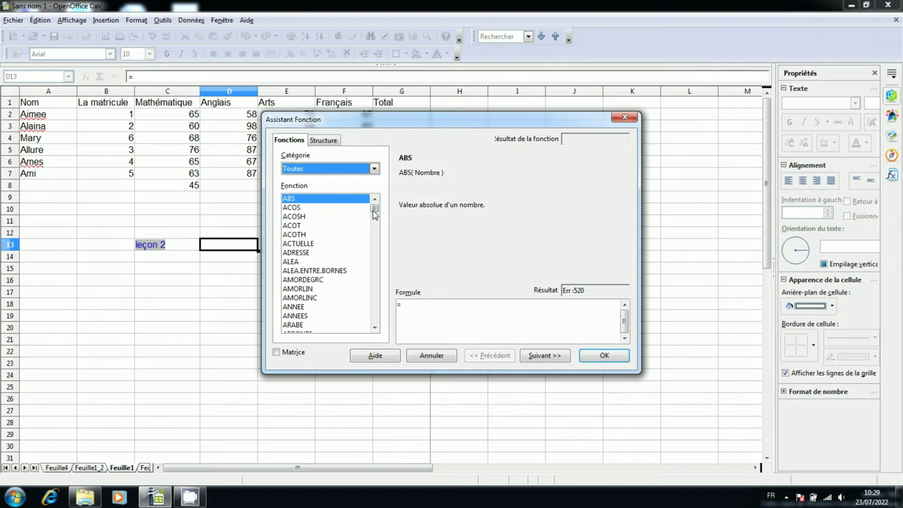
drag(375, 213, 376, 257)
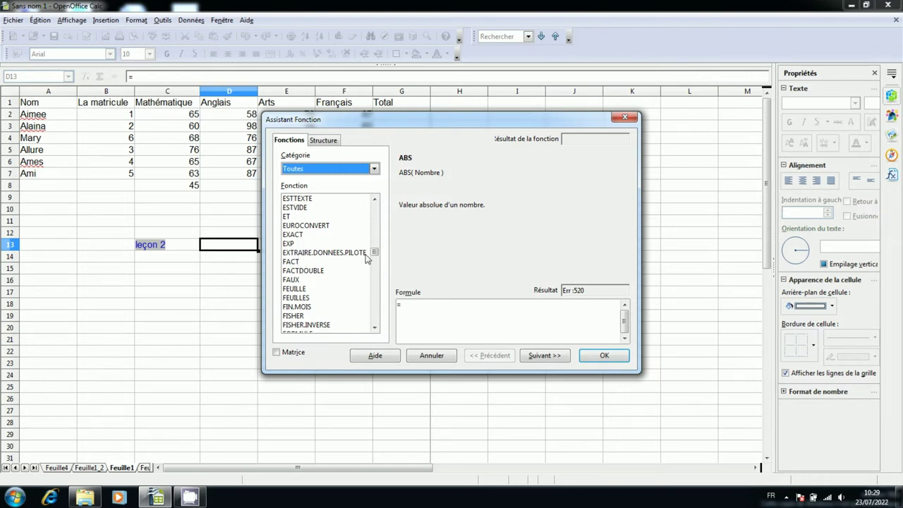
drag(375, 252, 376, 211)
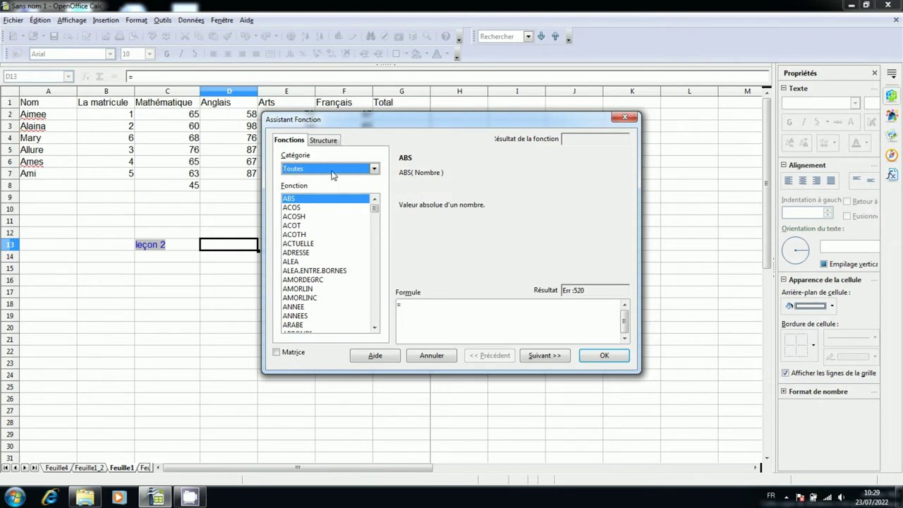
click(374, 173)
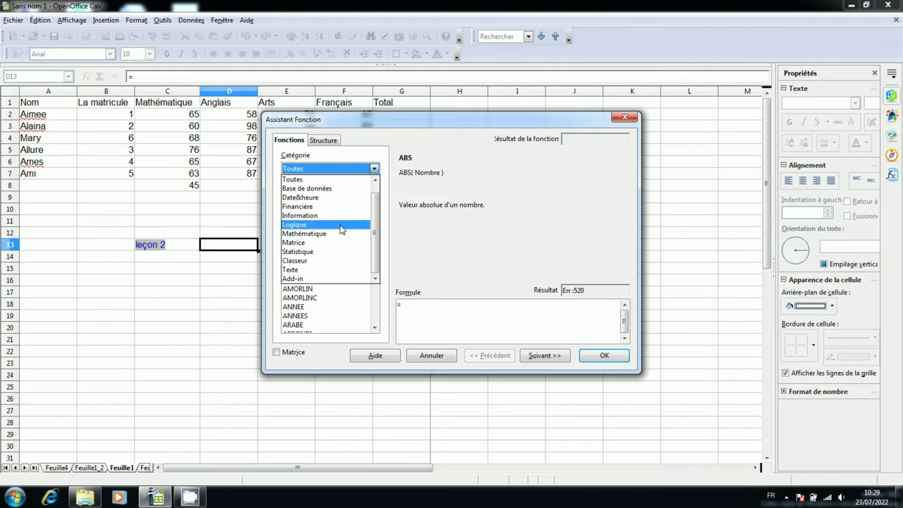
click(315, 226)
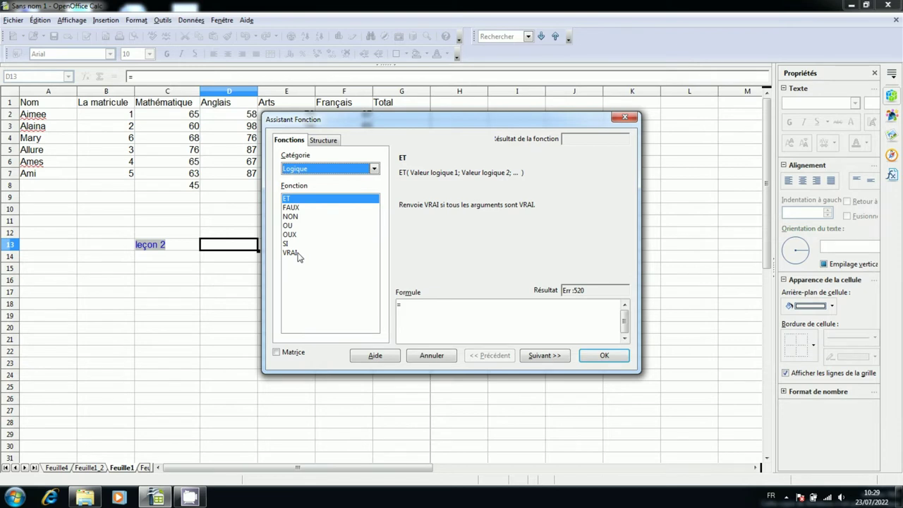
click(320, 171)
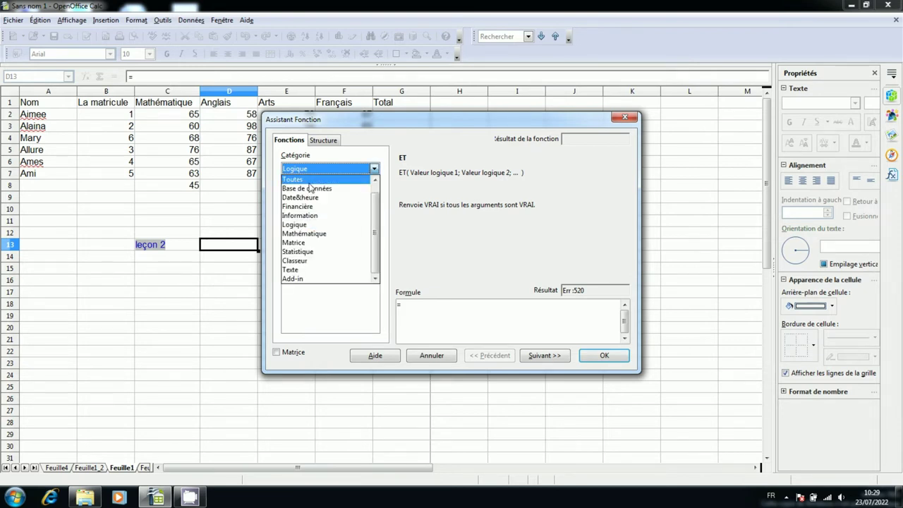
click(310, 181)
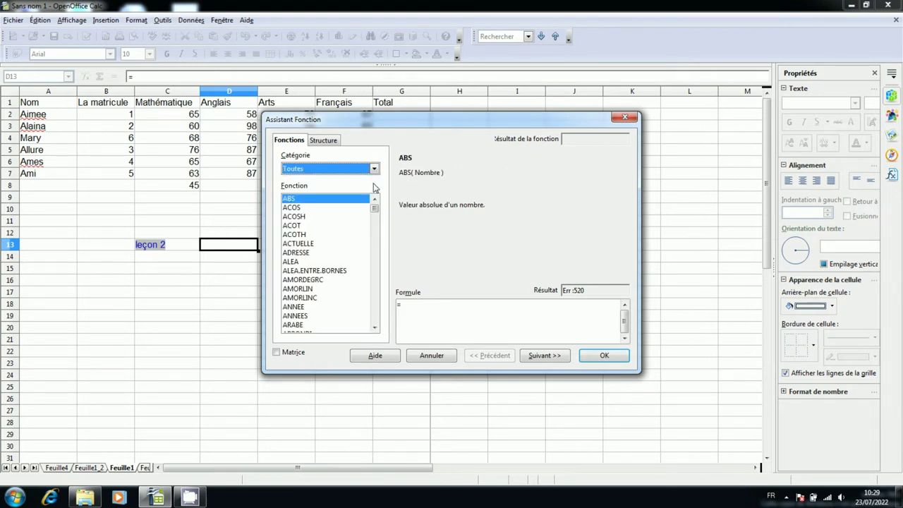
click(309, 200)
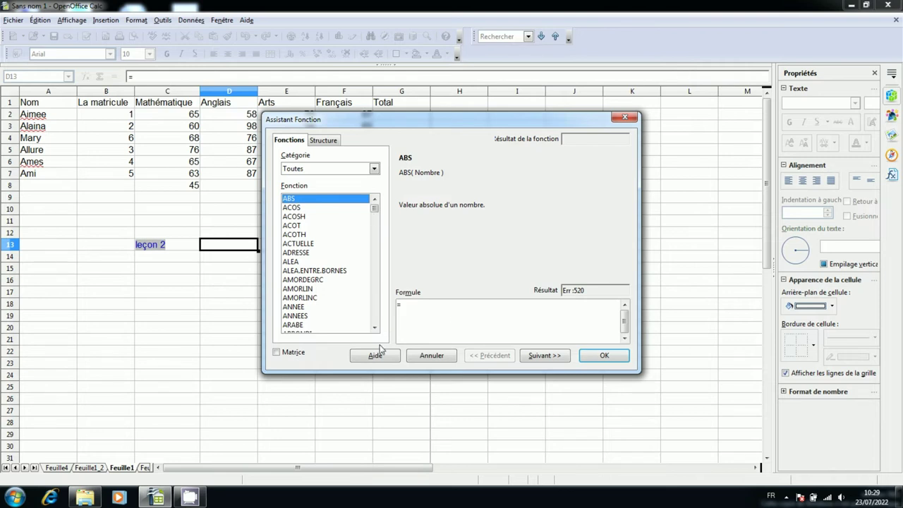
Enter -50 as the ABS Nombre argument so D13 shows 50, then move to D14
click(554, 358)
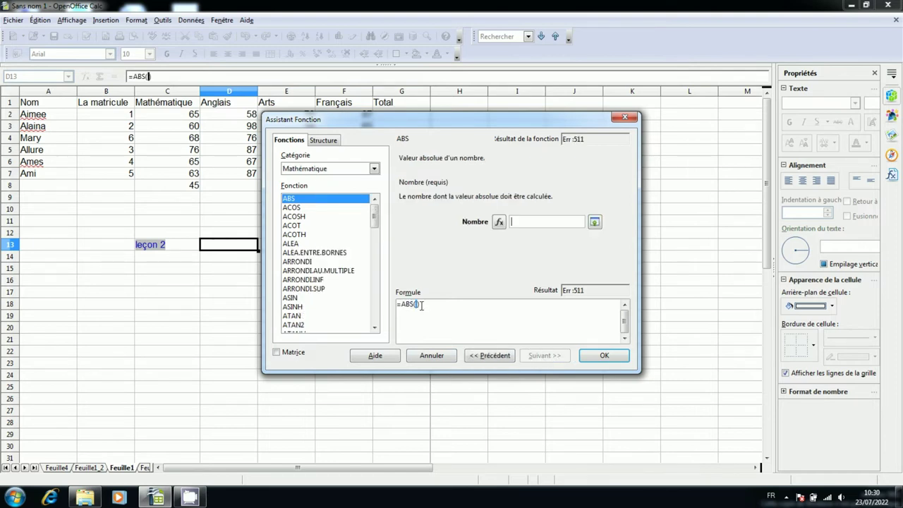
text(-)
text(50)
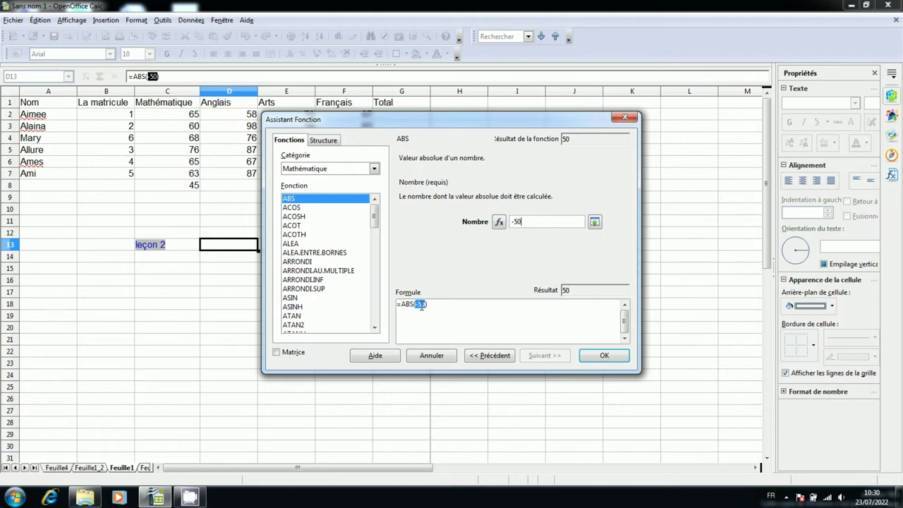
click(606, 359)
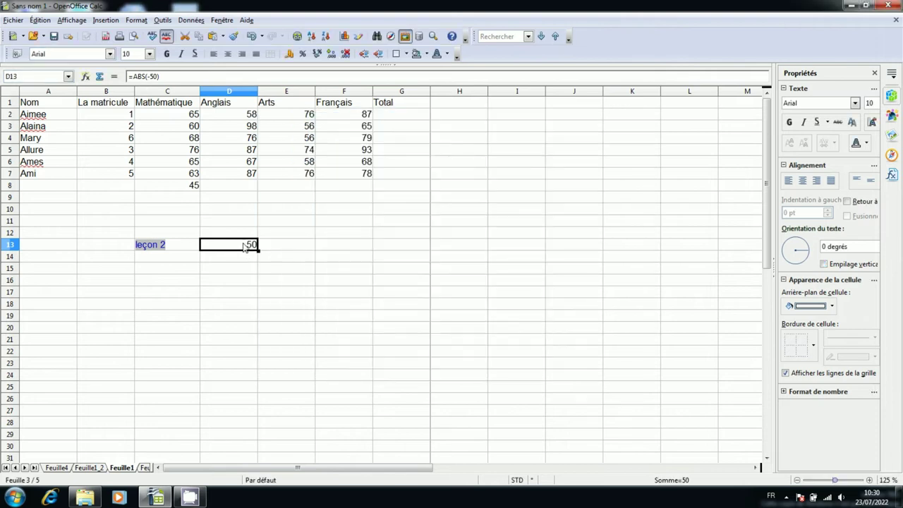
click(244, 260)
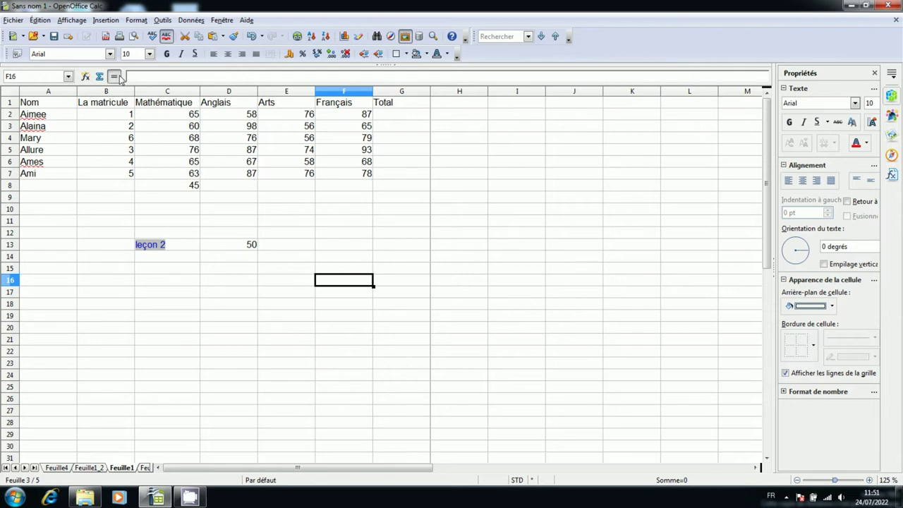
Open the Insertion menu on the grades sheet to reach the functions list
click(103, 20)
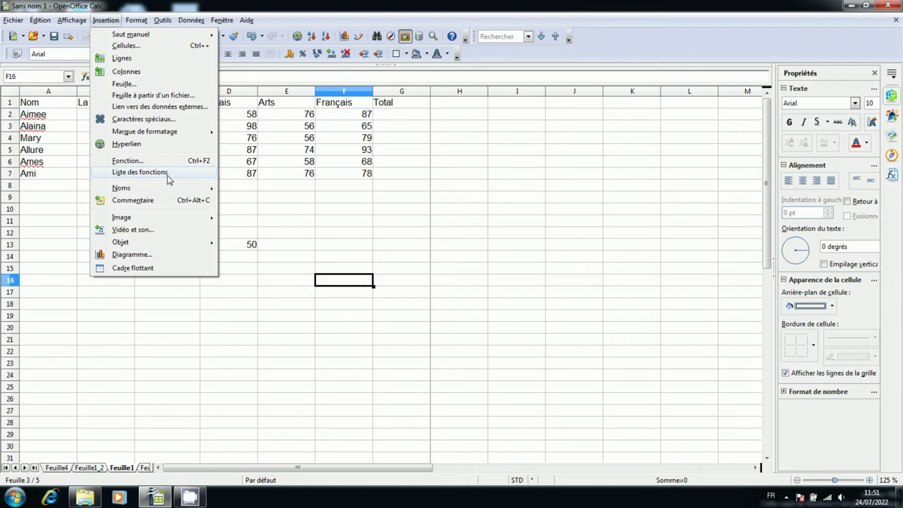
Show the Functions list filtered to Logique and view the description of FAUX
click(168, 175)
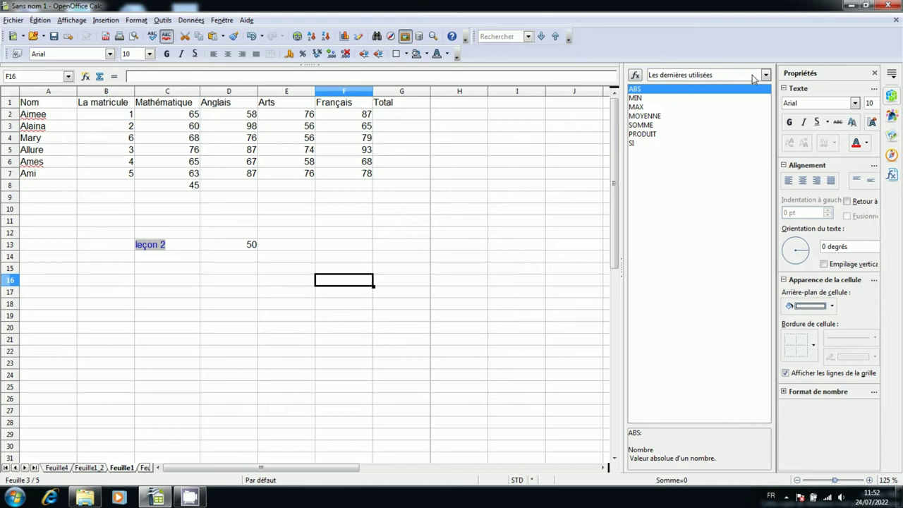
click(765, 74)
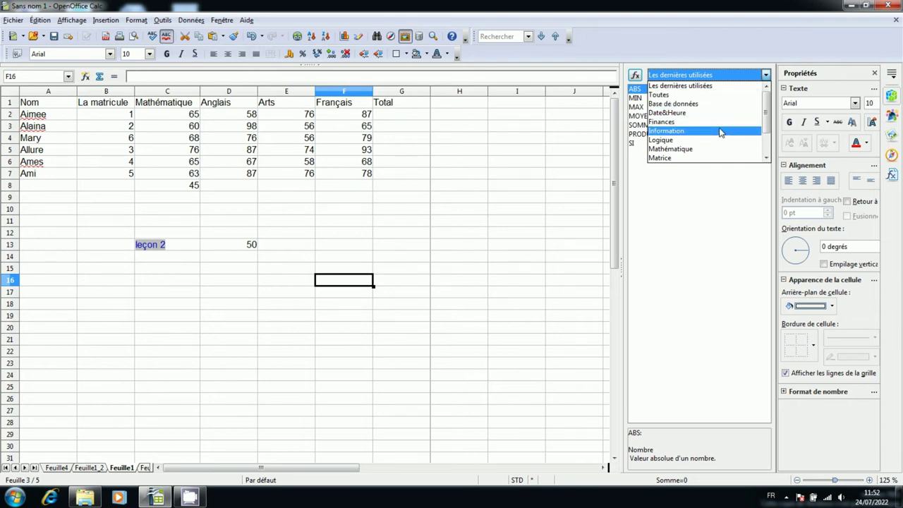
click(719, 139)
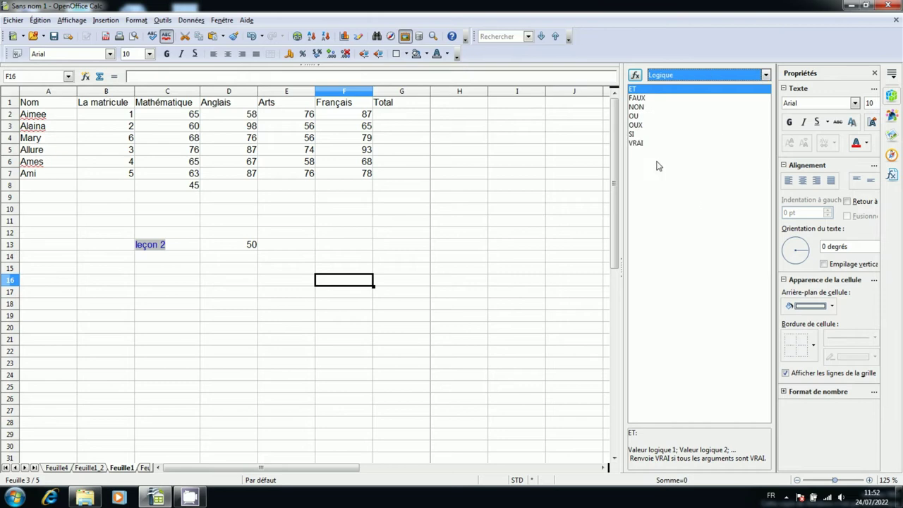
click(642, 100)
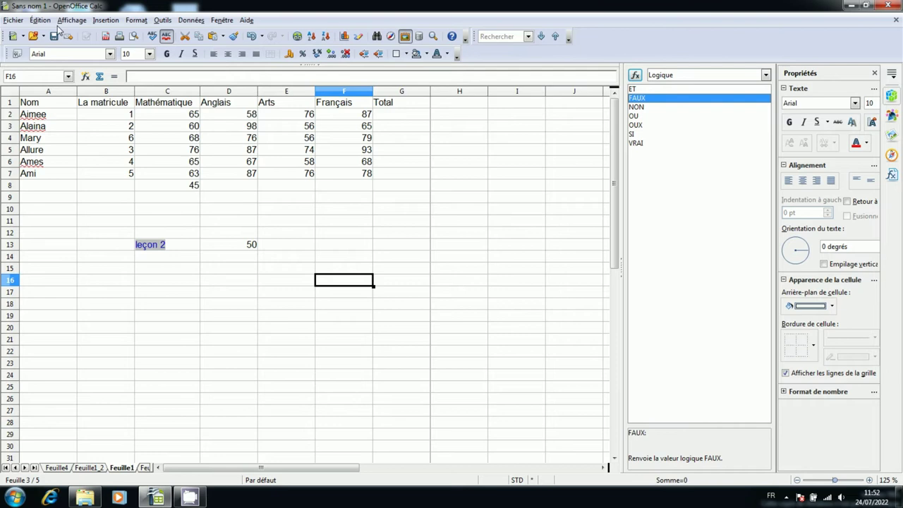
click(104, 21)
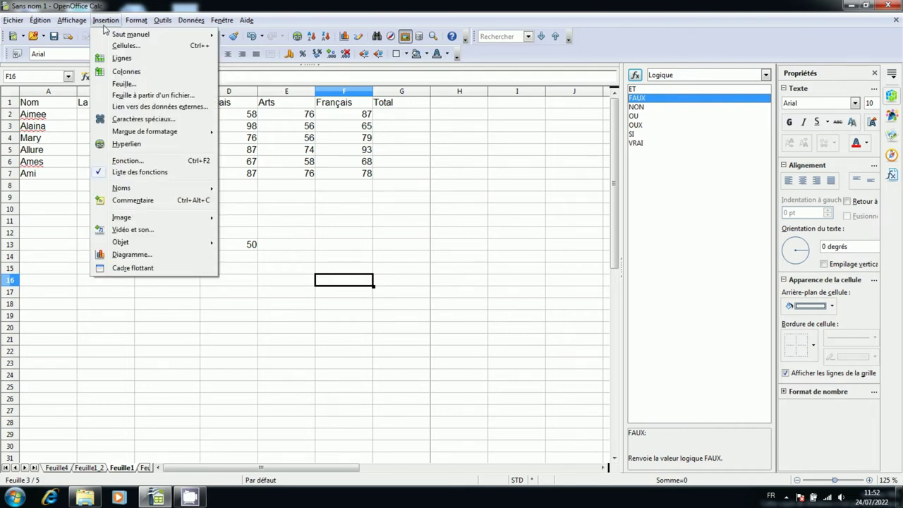
Hide the Liste des fonctions panel so the Properties sidebar shows beside the grades
click(154, 174)
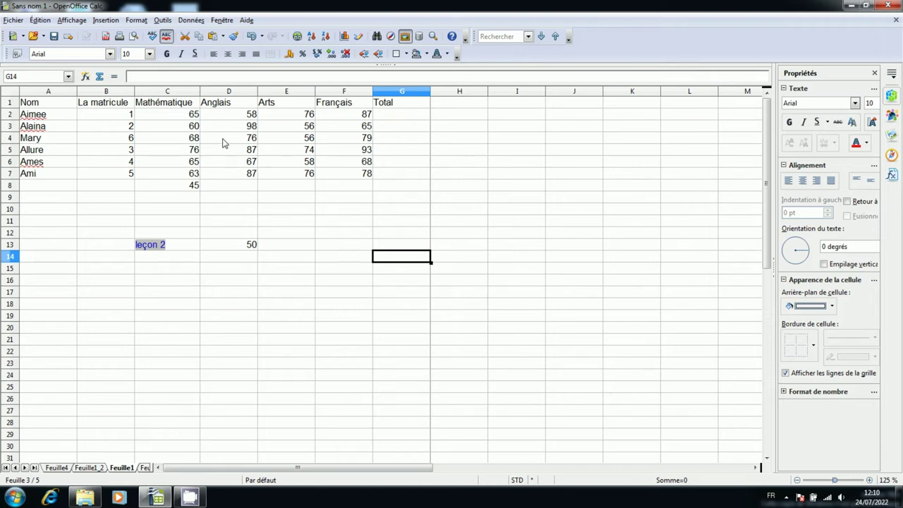
Select the grades table A1:G7 as data for a new chart
mouse_move(45, 104)
mouse_down()
mouse_move(228, 160)
mouse_move(395, 182)
mouse_up()
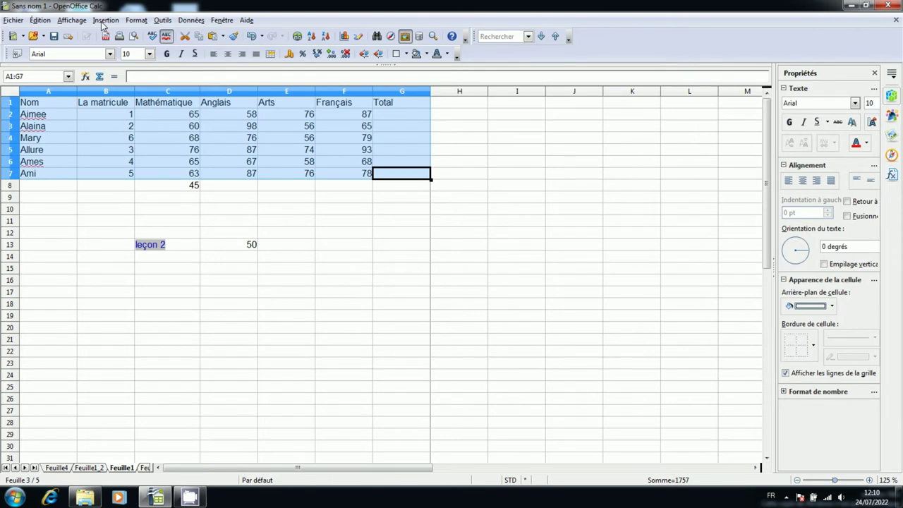
click(103, 23)
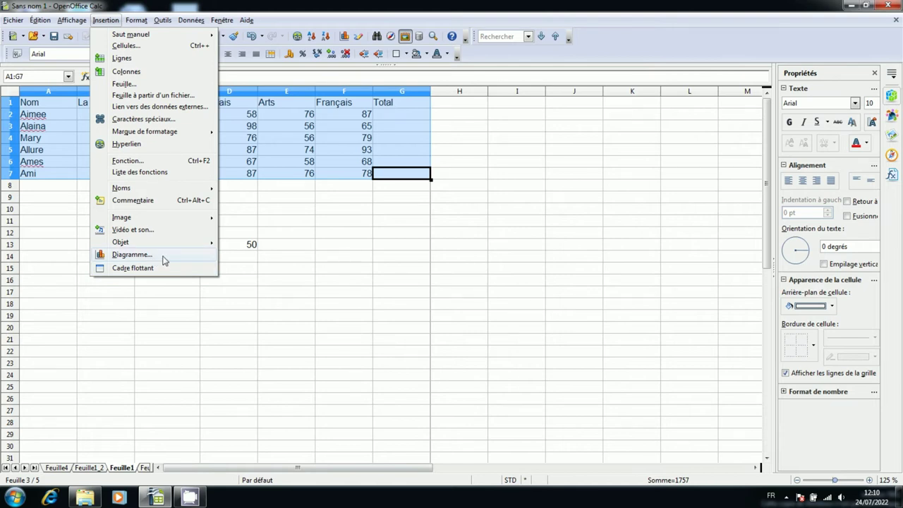
Insert a chart, previewing Barre, Empilé, Secteur and Zone types before choosing Colonne Normal
click(163, 257)
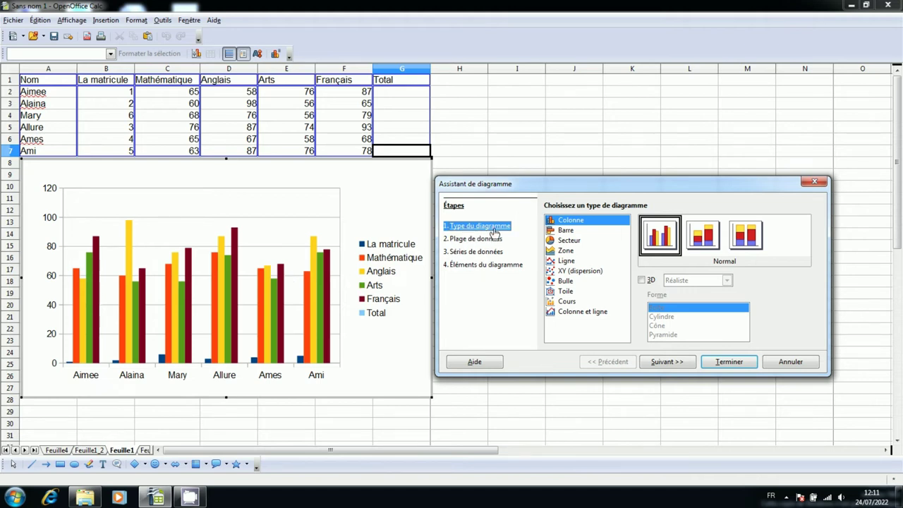
click(568, 233)
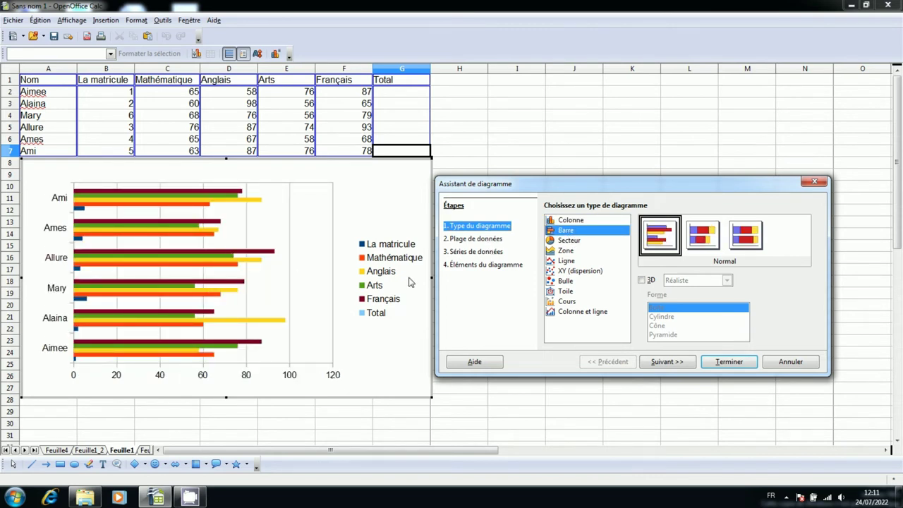
click(703, 244)
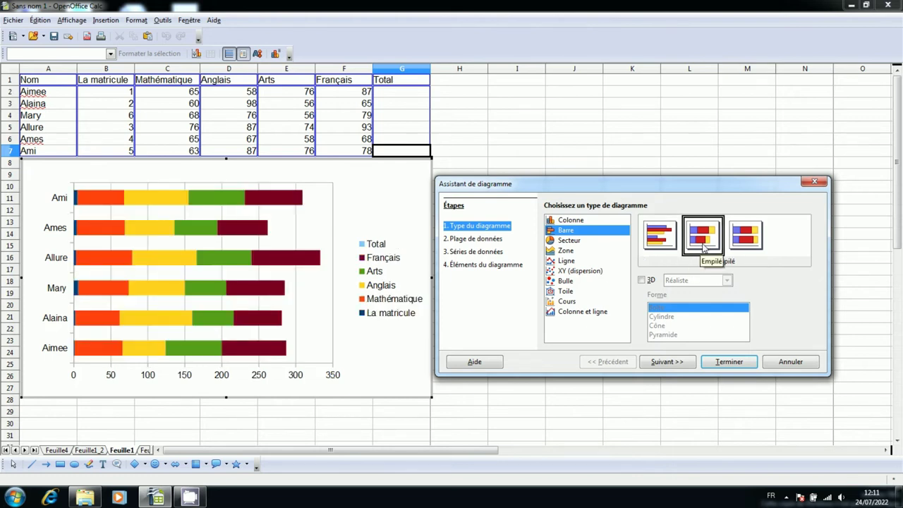
click(569, 240)
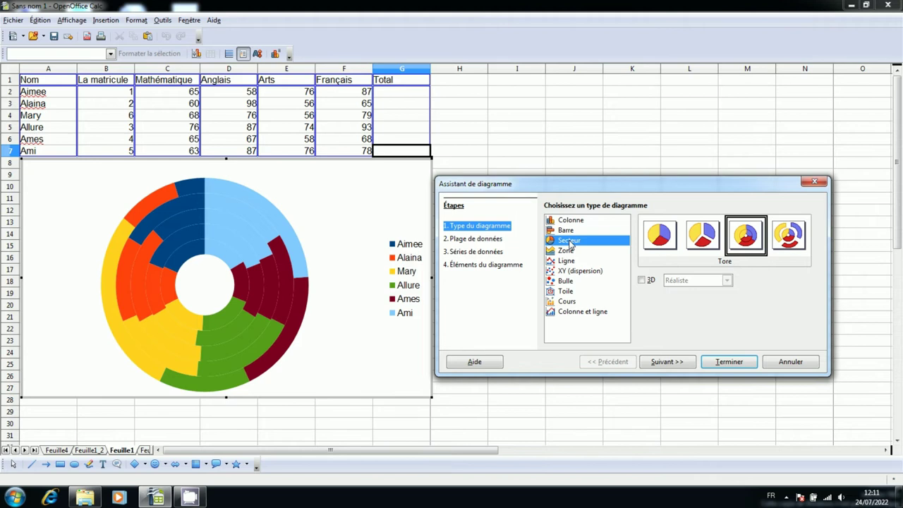
click(567, 253)
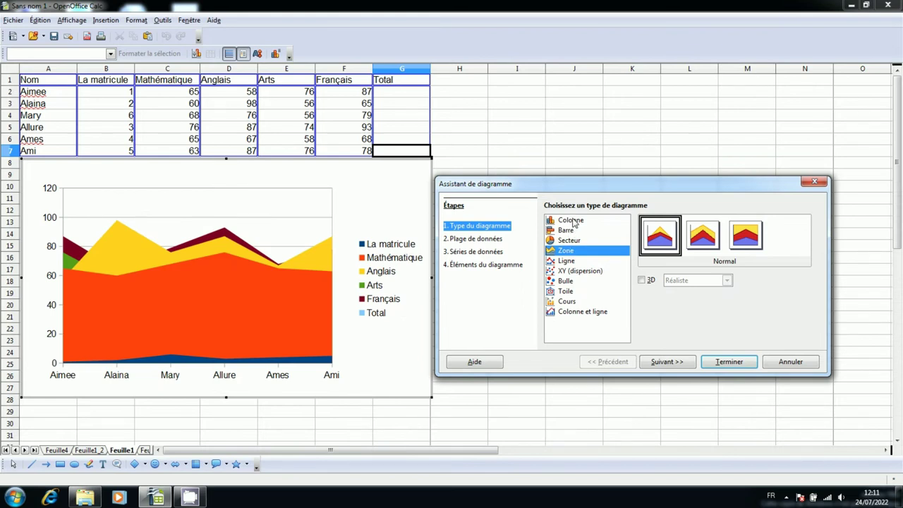
click(573, 222)
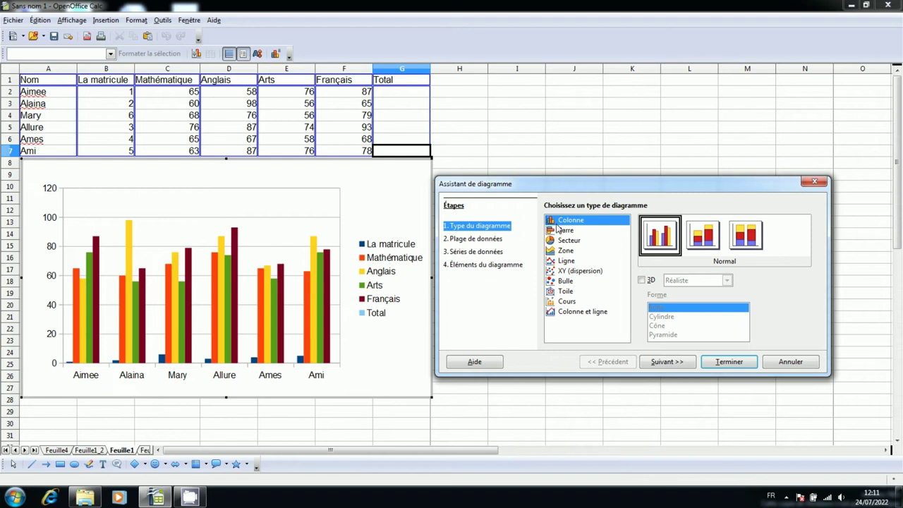
Keep the A1:G7 range in columns with first row and first column as labels
click(479, 240)
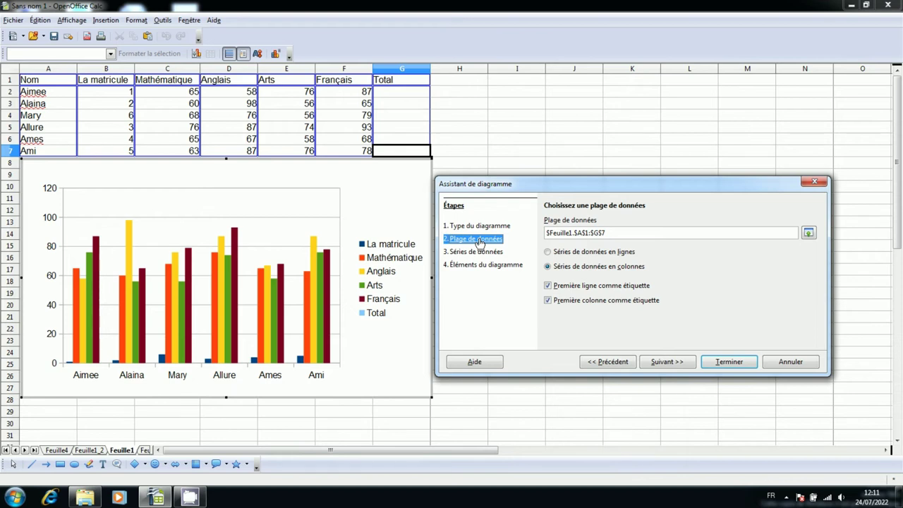
click(549, 286)
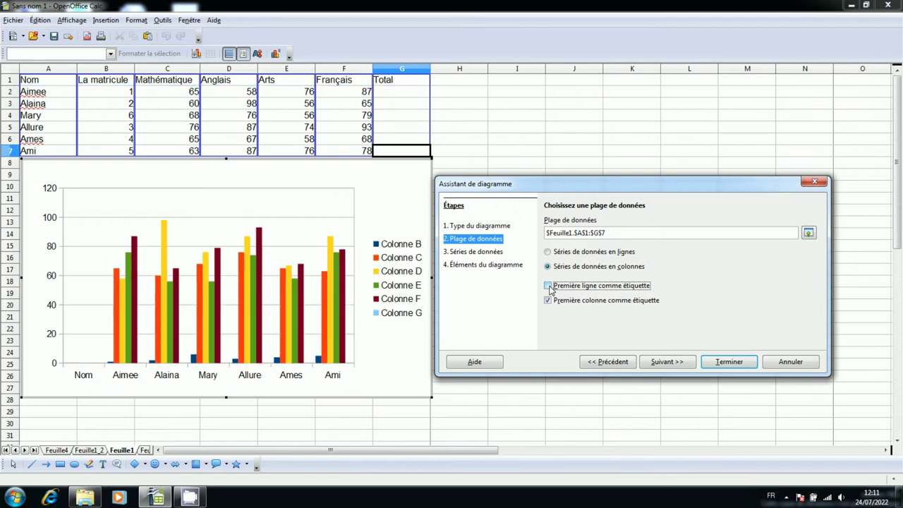
click(549, 286)
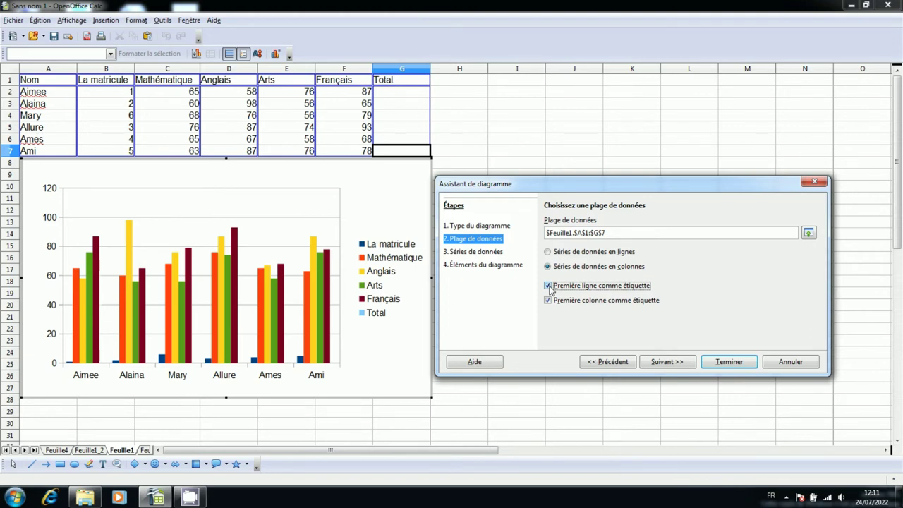
click(549, 300)
click(550, 300)
click(565, 304)
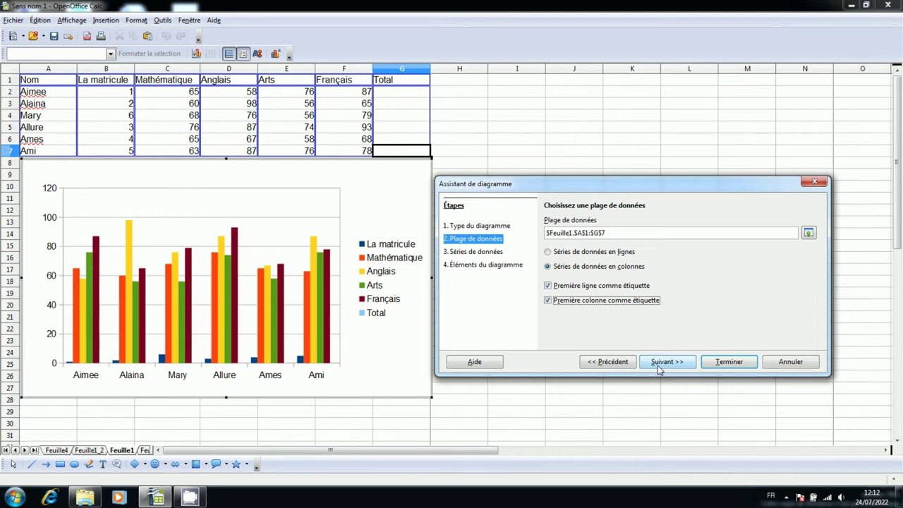
Review the La matricule series' name and Y-values ranges in Séries de données
click(658, 368)
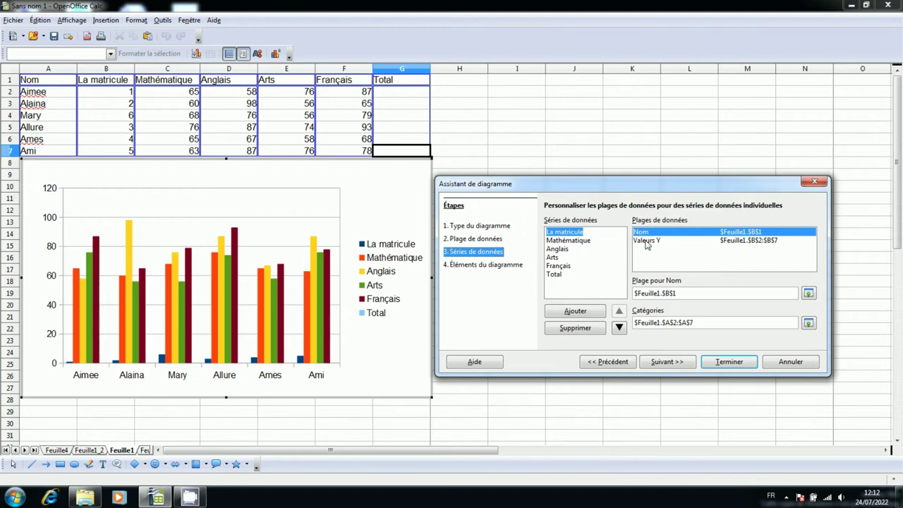
click(647, 241)
click(647, 233)
Keep the chart legend shown at Droite after trying it hidden and on top
click(496, 267)
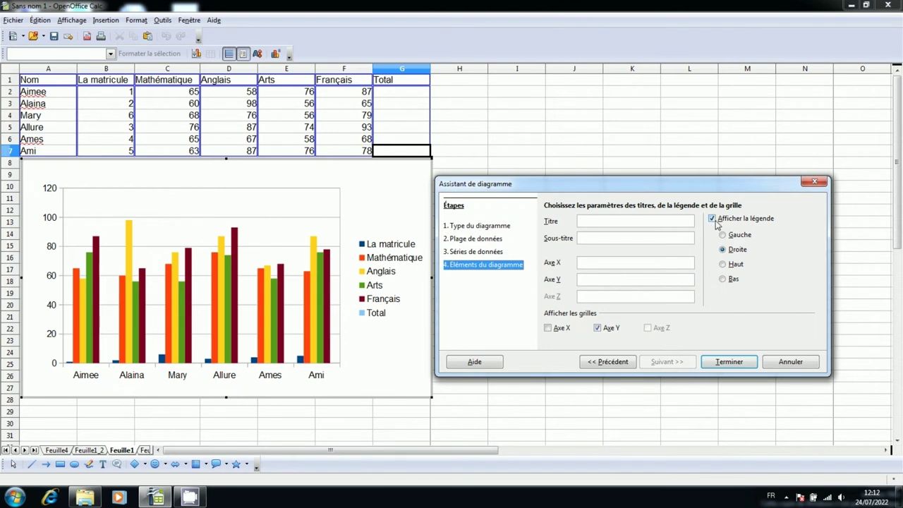
click(712, 221)
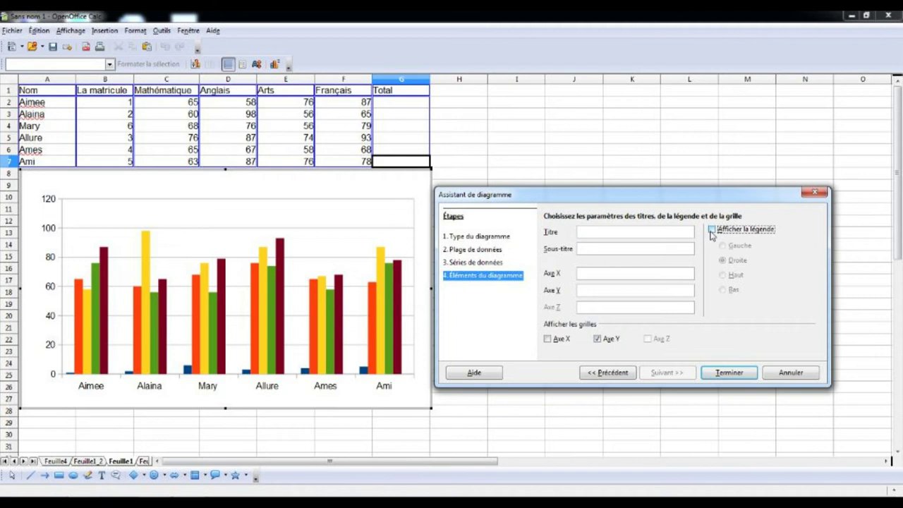
click(712, 233)
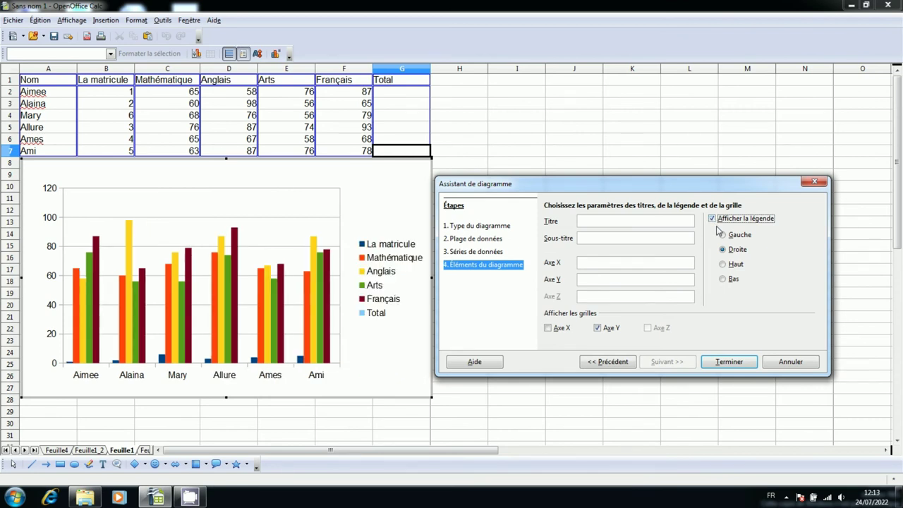
click(730, 267)
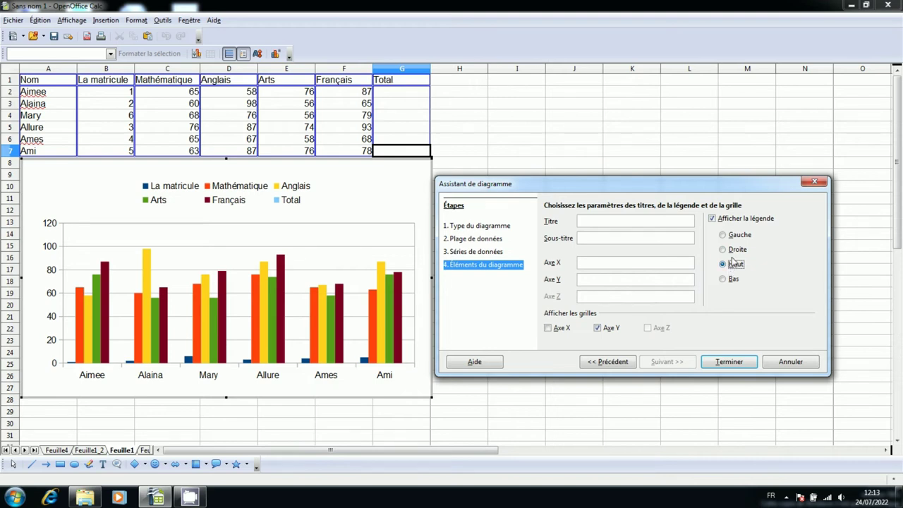
click(734, 252)
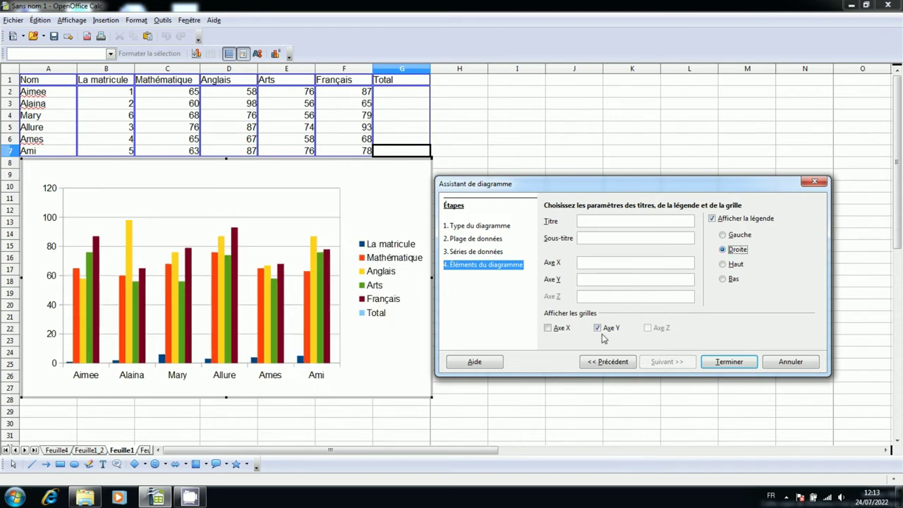
Keep only the Axe Y grid lines and finish the Chart Wizard
click(548, 329)
click(597, 329)
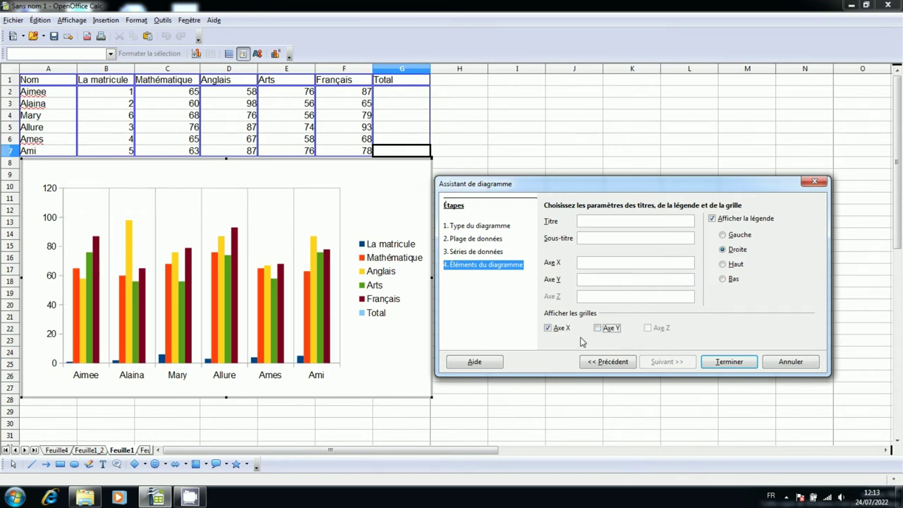
click(597, 328)
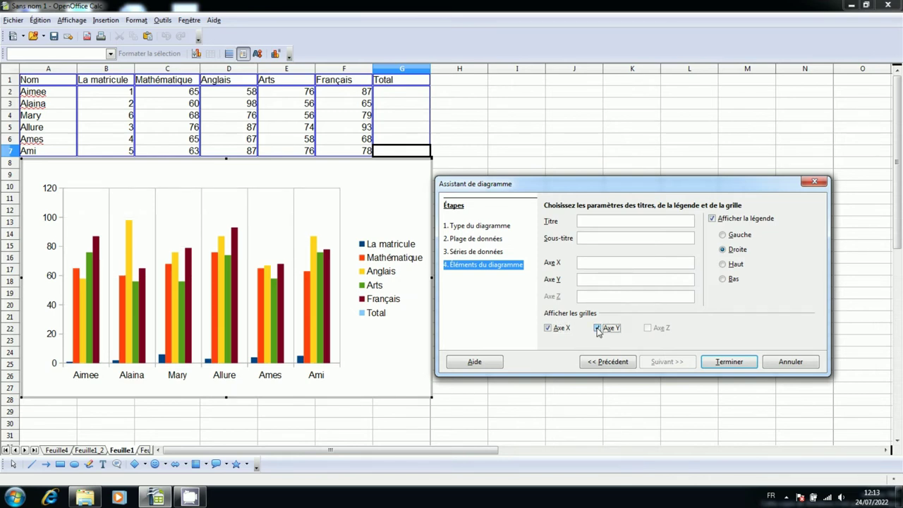
click(550, 329)
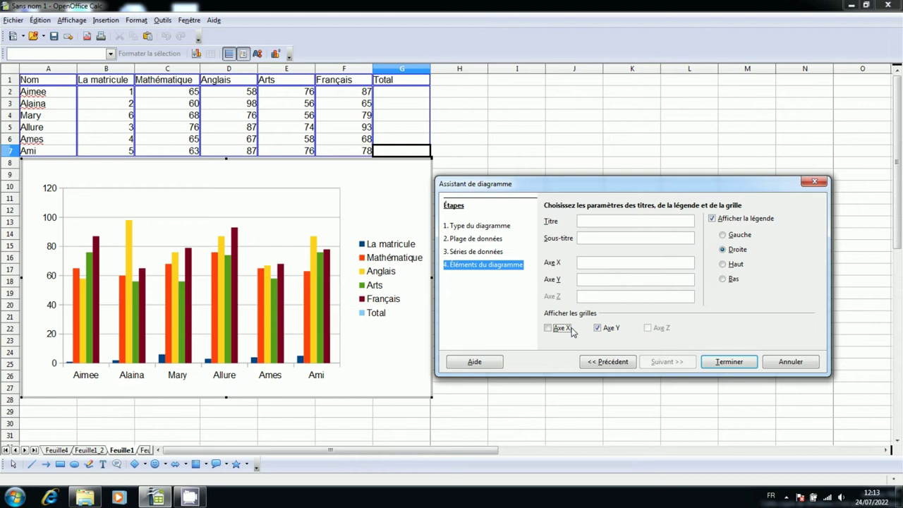
click(564, 329)
click(548, 328)
click(723, 363)
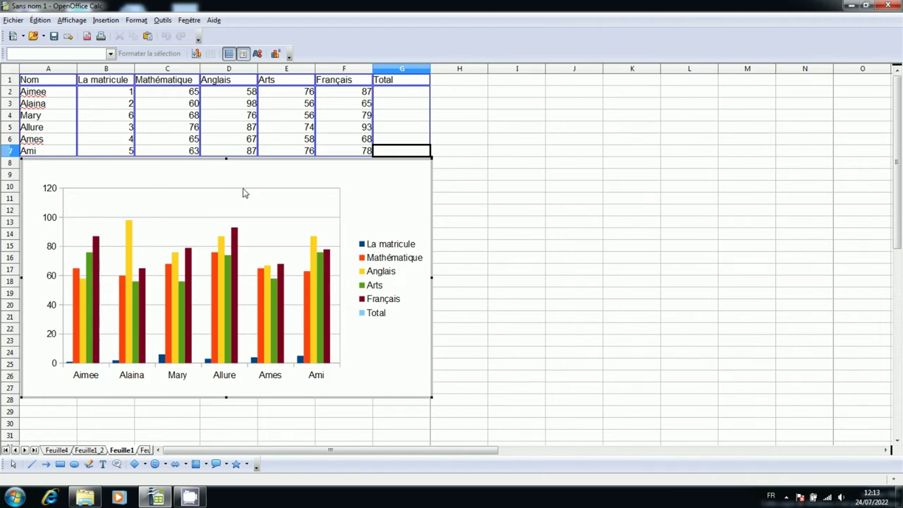
Shrink the chart below the table and reposition its plot area inside it
click(195, 181)
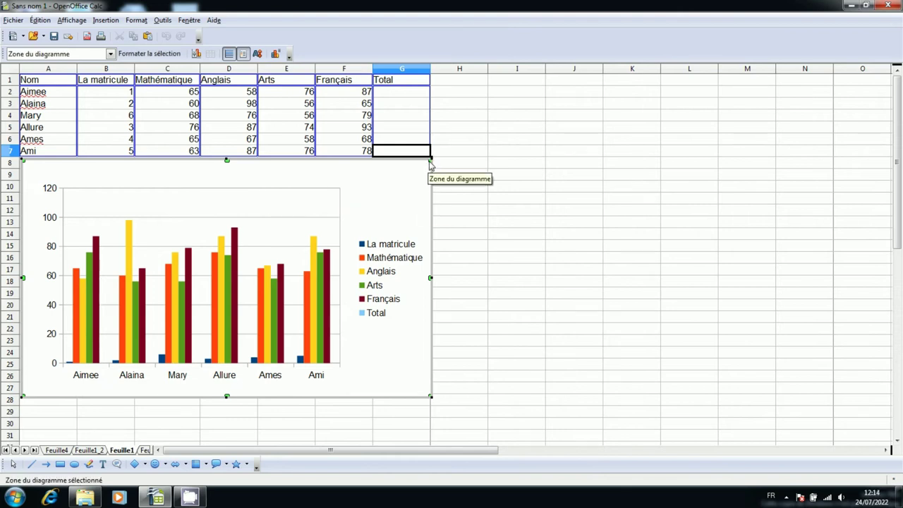
drag(434, 162, 401, 200)
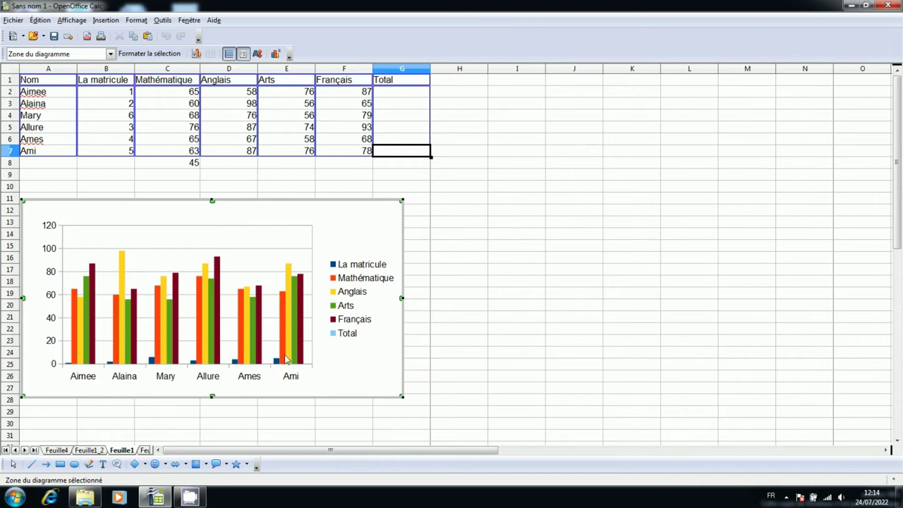
click(273, 321)
drag(294, 318, 350, 294)
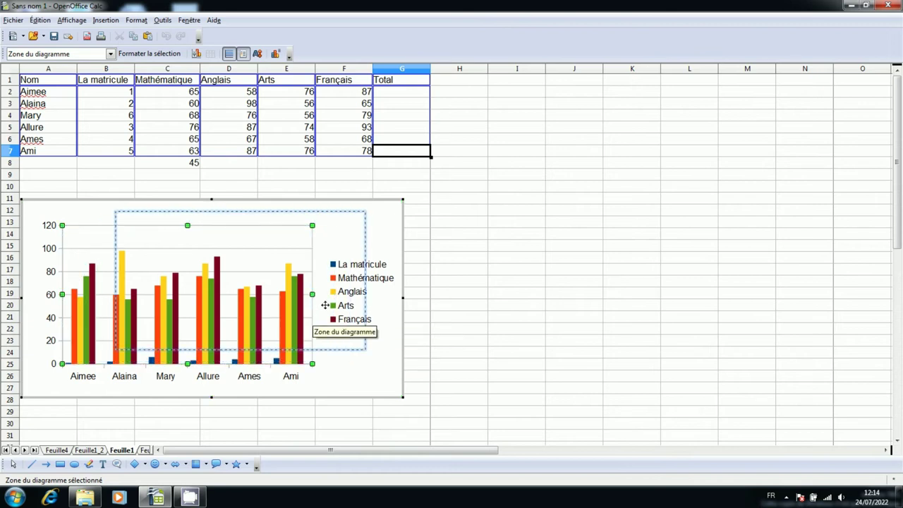
drag(288, 281, 231, 300)
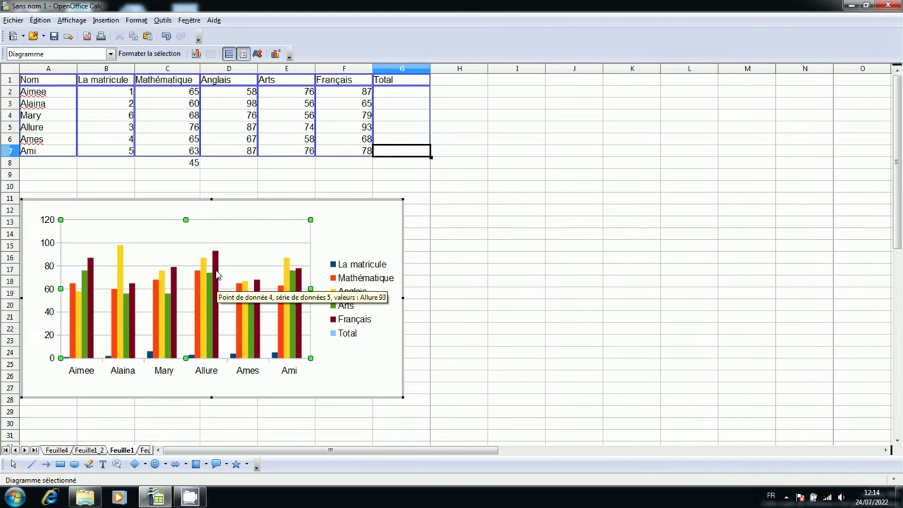
Give the Français data series an Orange Gradient 2 gradient fill
click(217, 274)
right_click(217, 275)
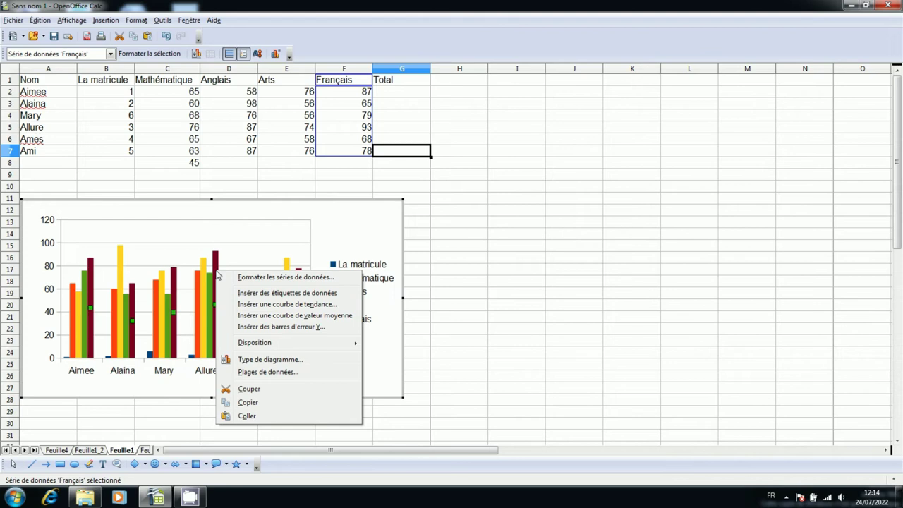
click(267, 279)
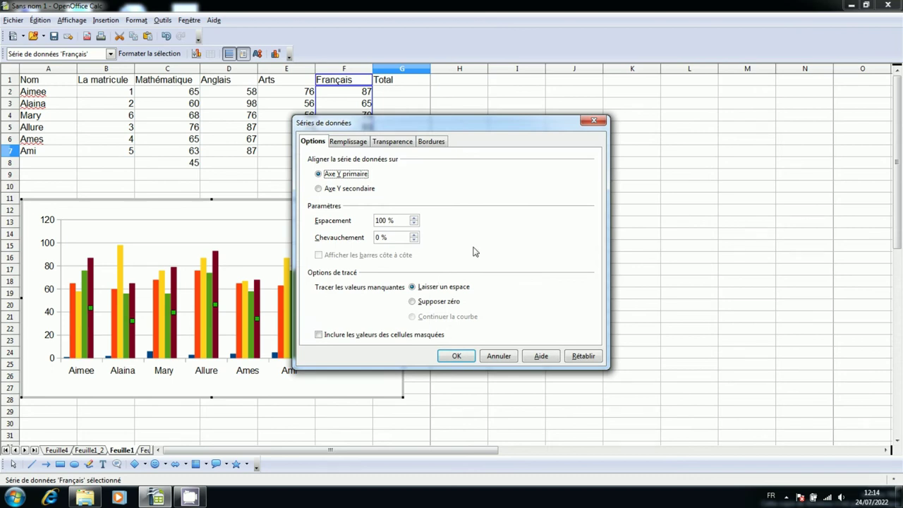
click(348, 144)
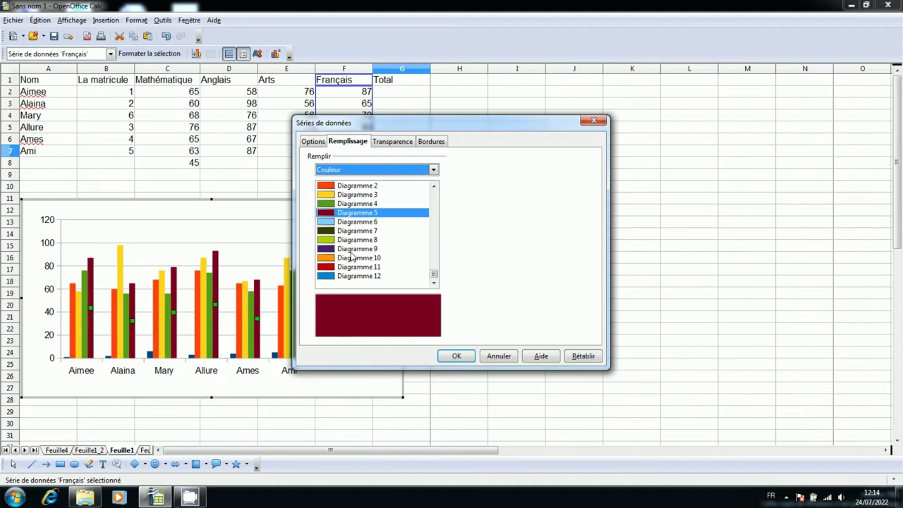
click(387, 172)
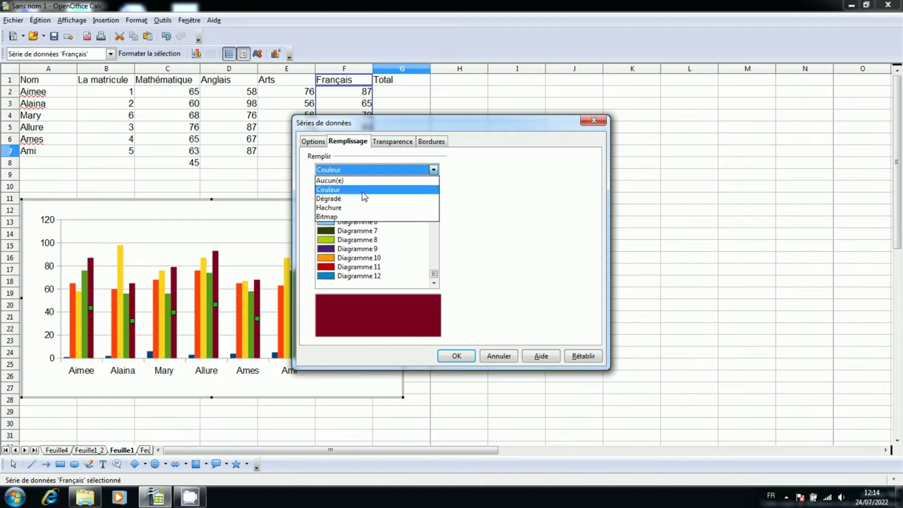
click(358, 200)
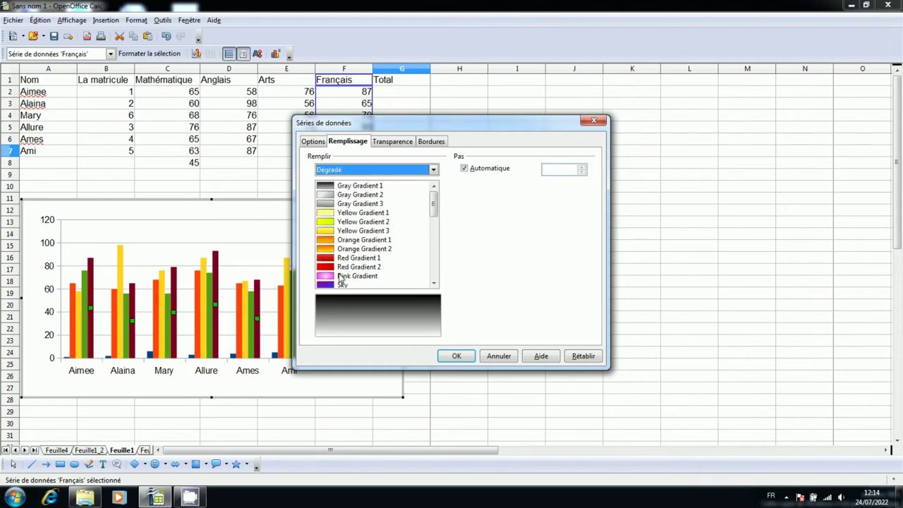
click(349, 251)
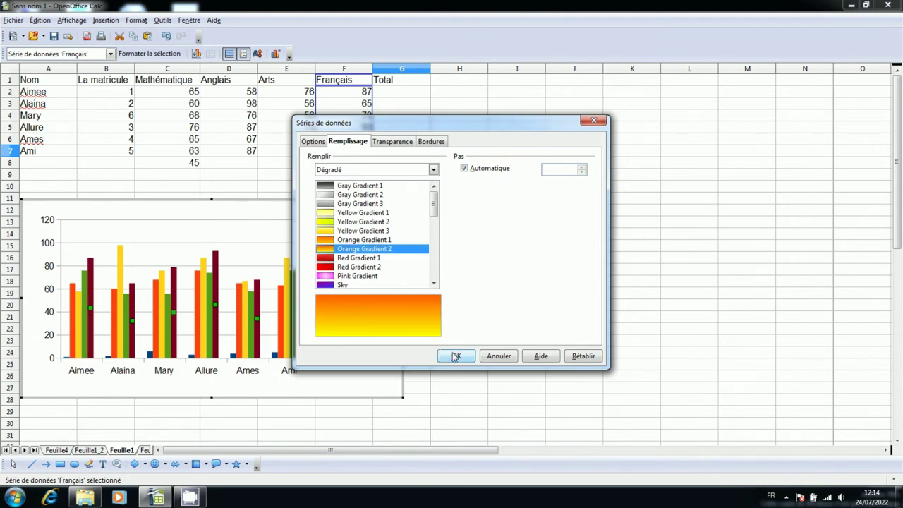
Set the Français series border to Tirets ultra-fins and apply the formatting
click(431, 143)
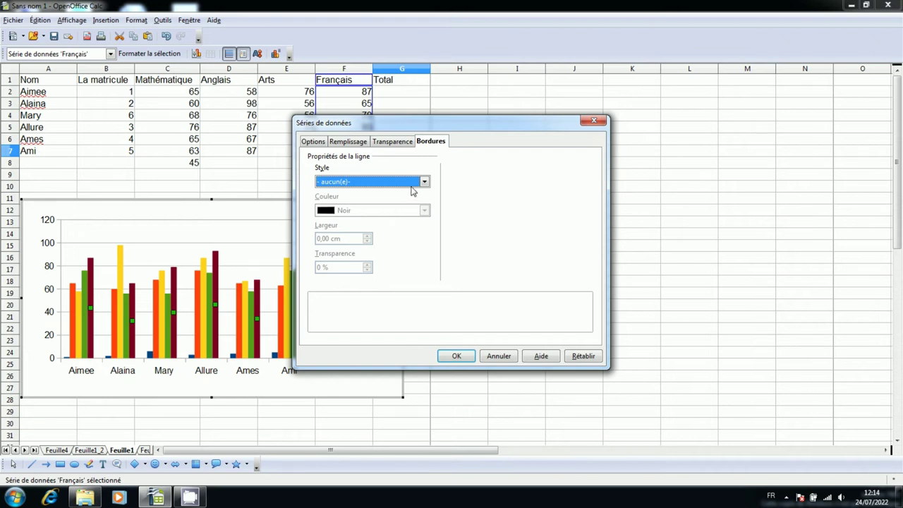
click(413, 187)
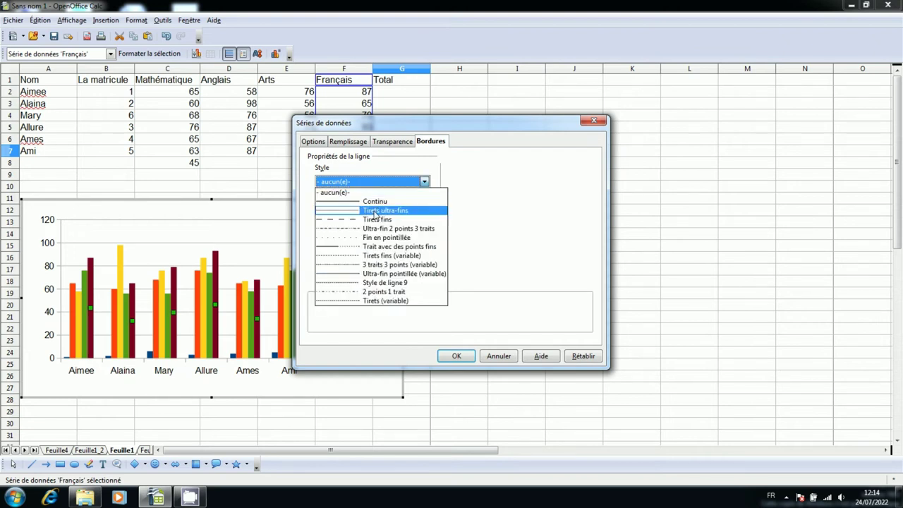
click(375, 211)
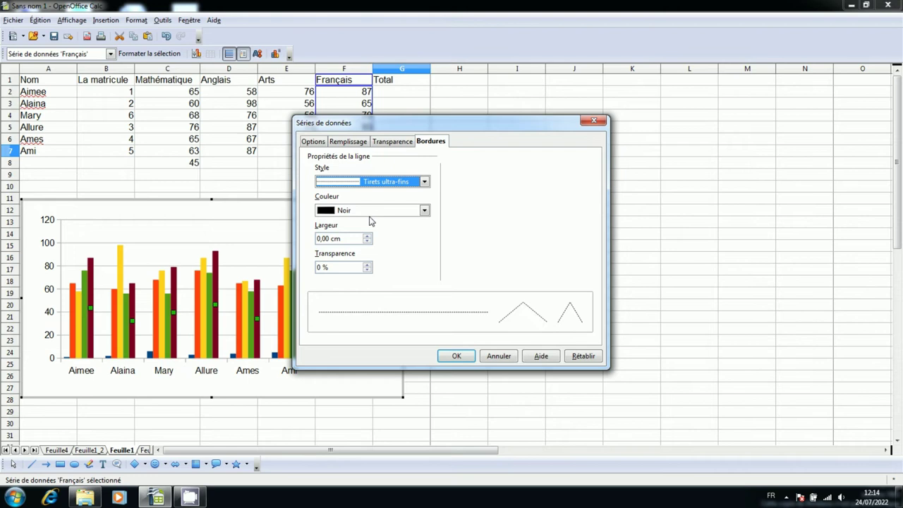
click(456, 356)
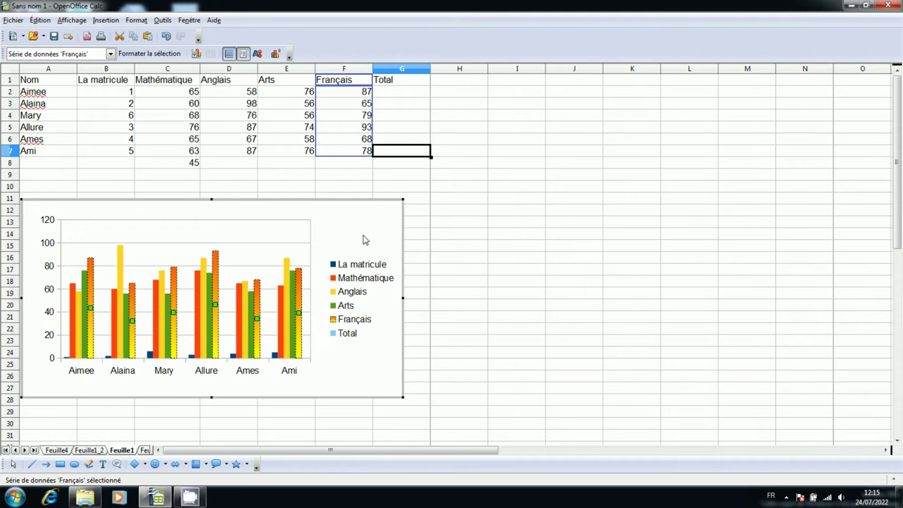
Leave chart editing and select the chart object, keeping its line colour Gris 6
click(482, 226)
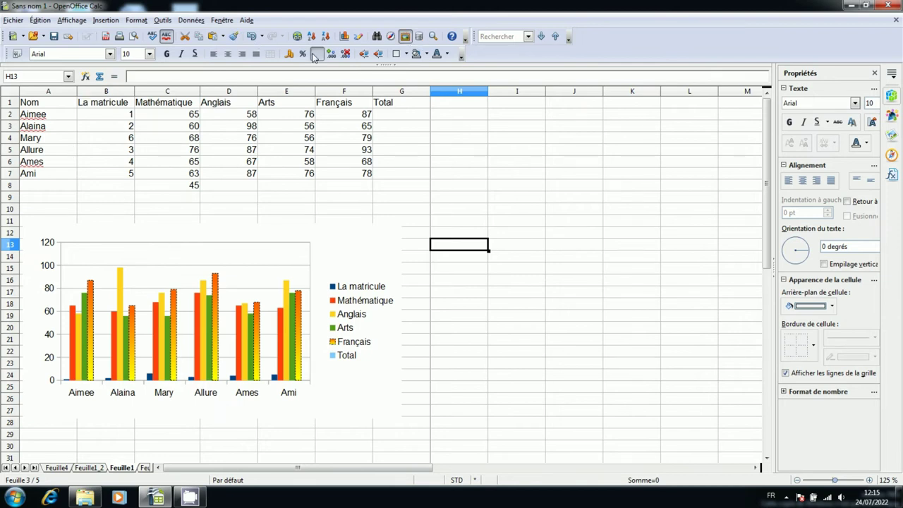
click(316, 247)
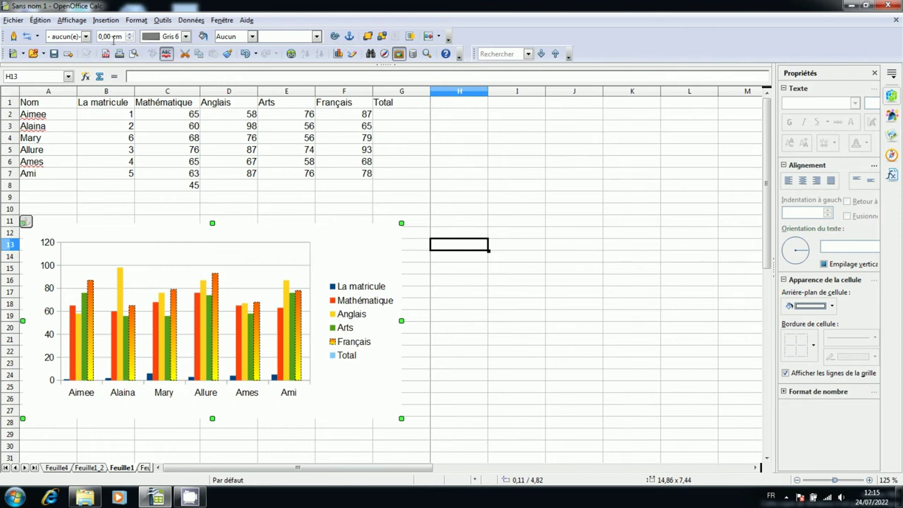
click(186, 37)
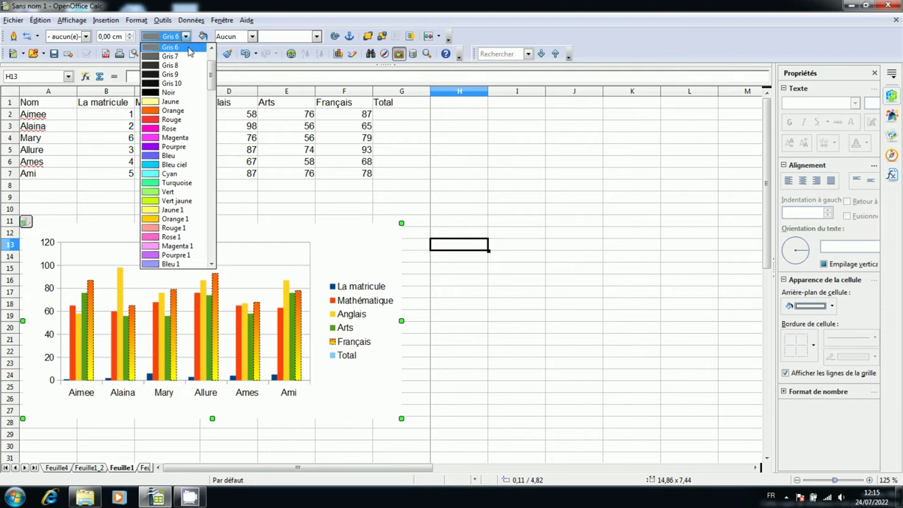
click(94, 35)
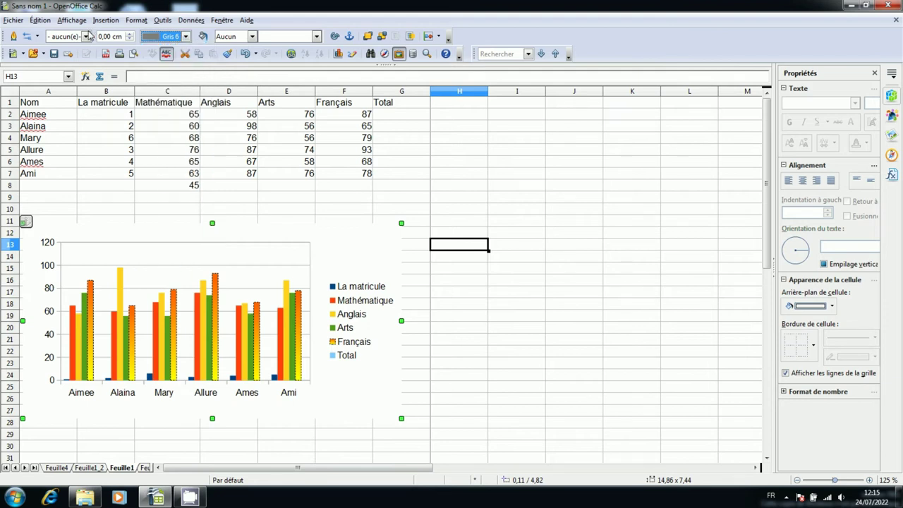
Raise the chart object's line width to 1,80 cm, then return to the worksheet
click(129, 39)
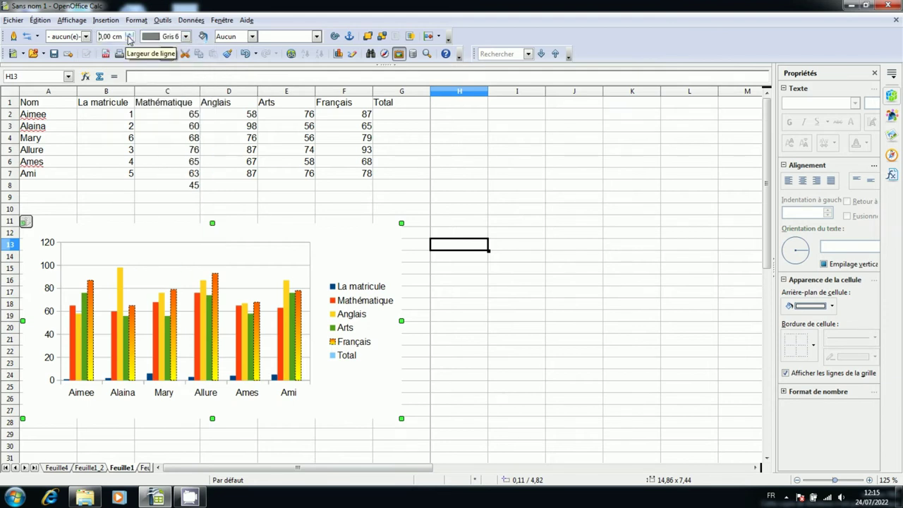
click(129, 36)
click(130, 34)
click(129, 34)
click(129, 34)
click(505, 346)
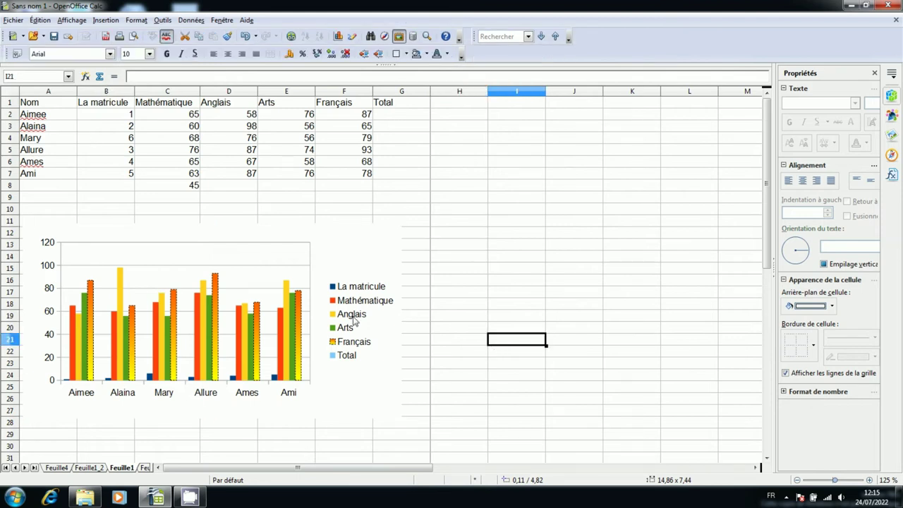
click(364, 249)
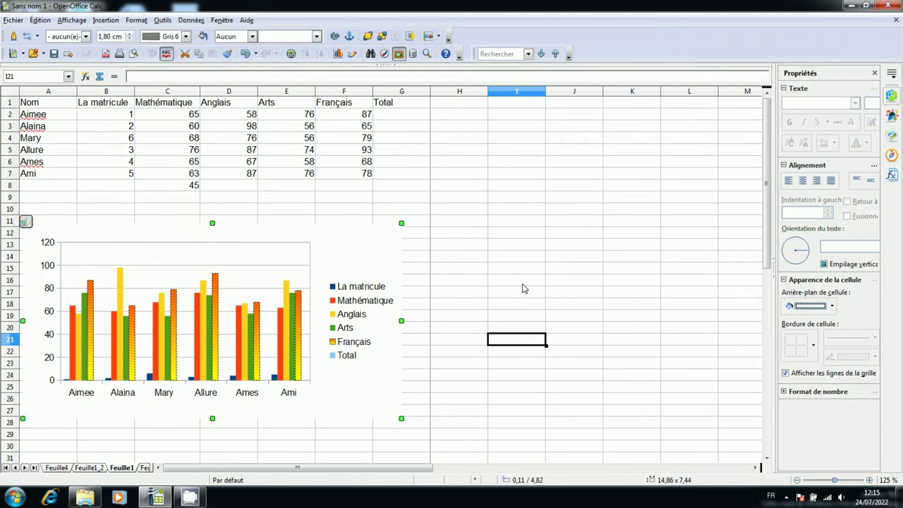
click(510, 248)
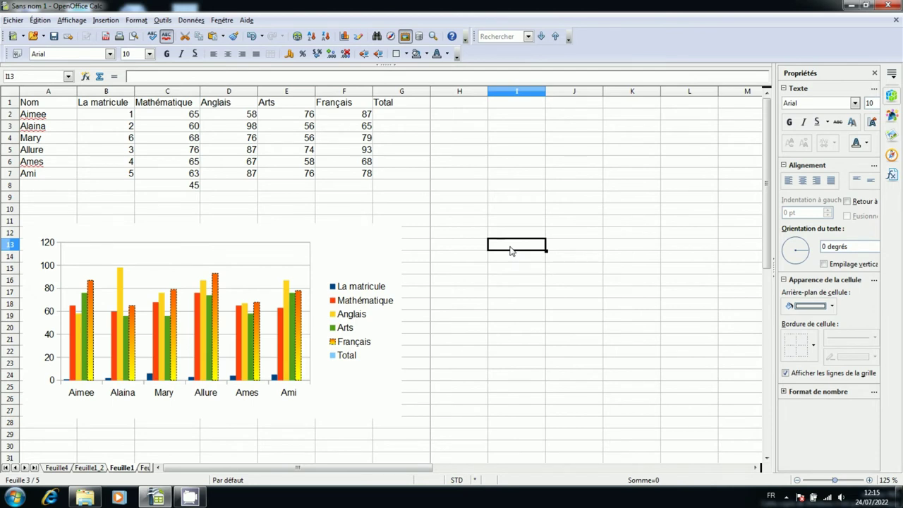
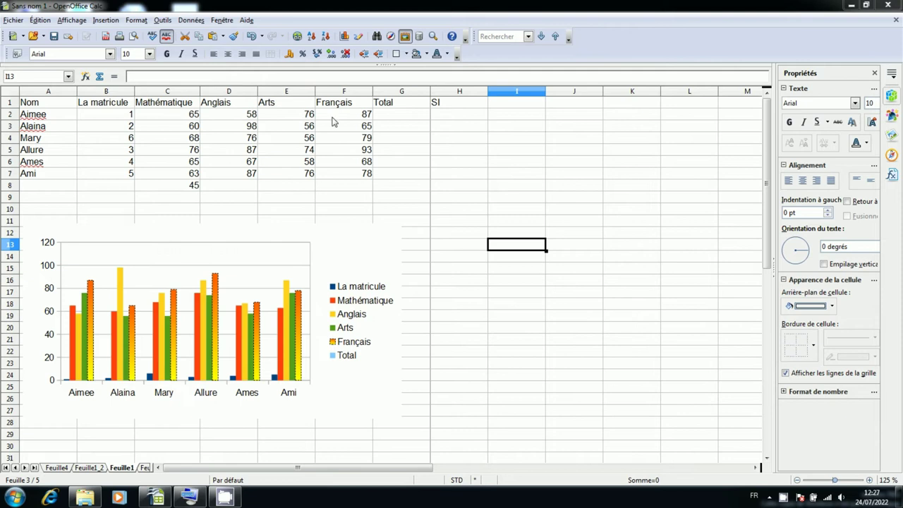
Enter =somme(C2:F2) in G2 to total the first student's four marks
click(399, 118)
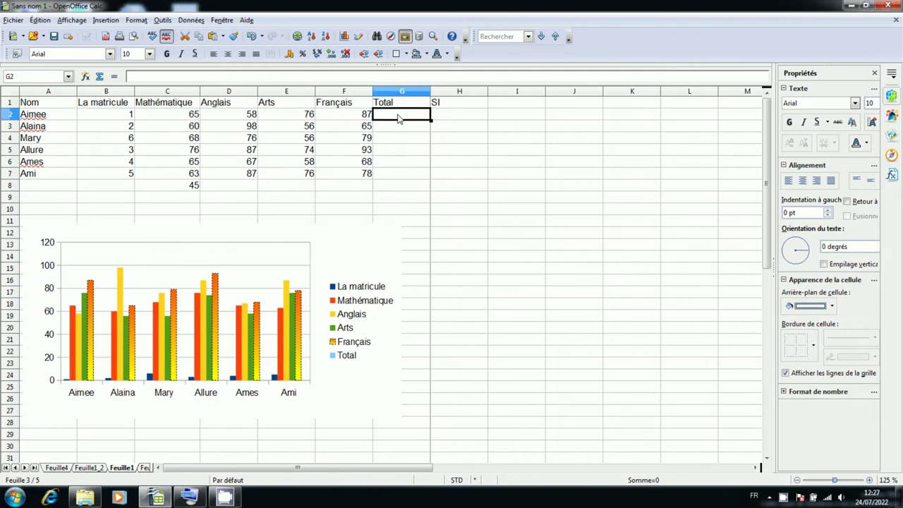
text(=)
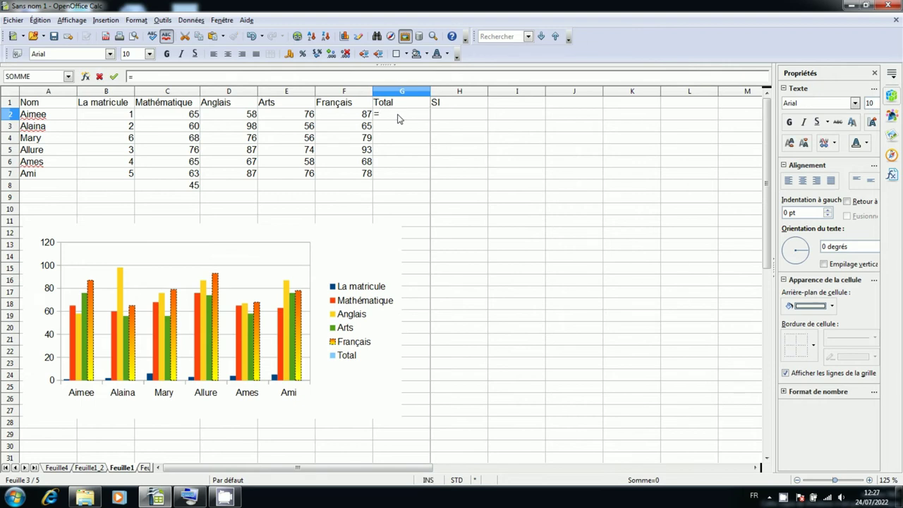
text(somme()
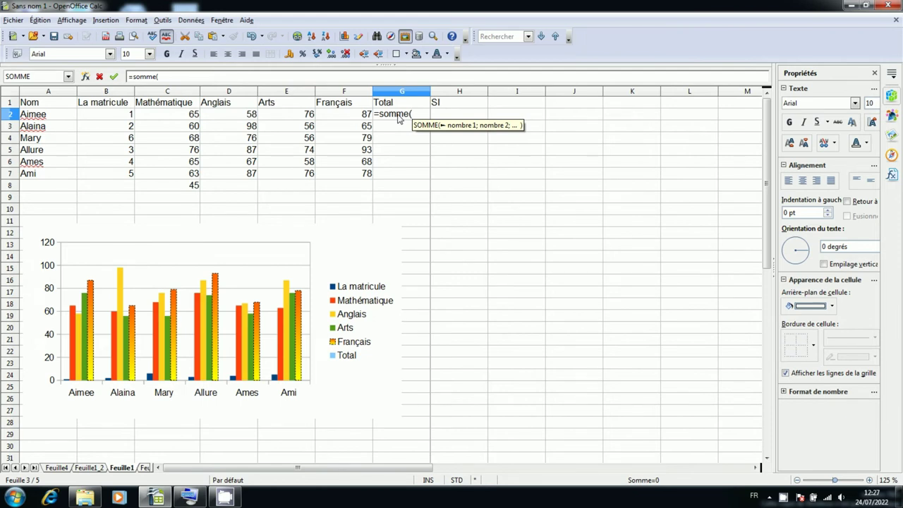
click(173, 119)
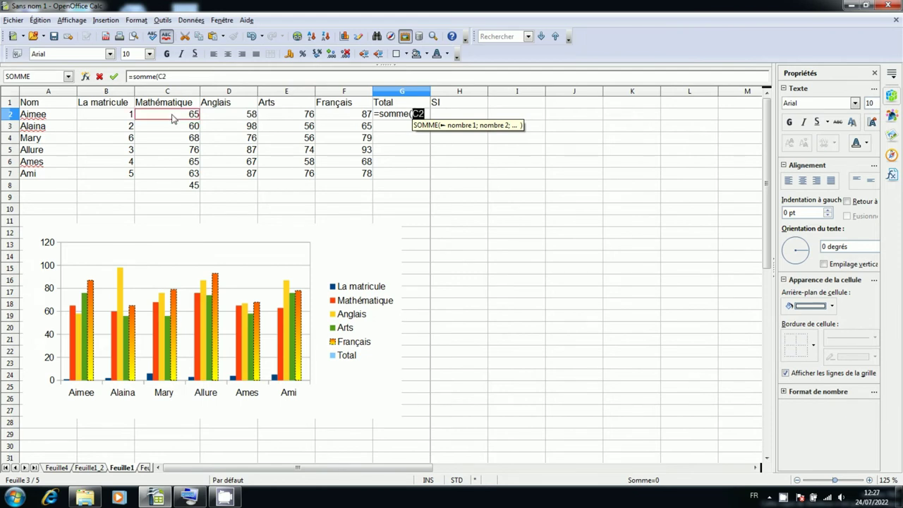
drag(173, 118, 336, 121)
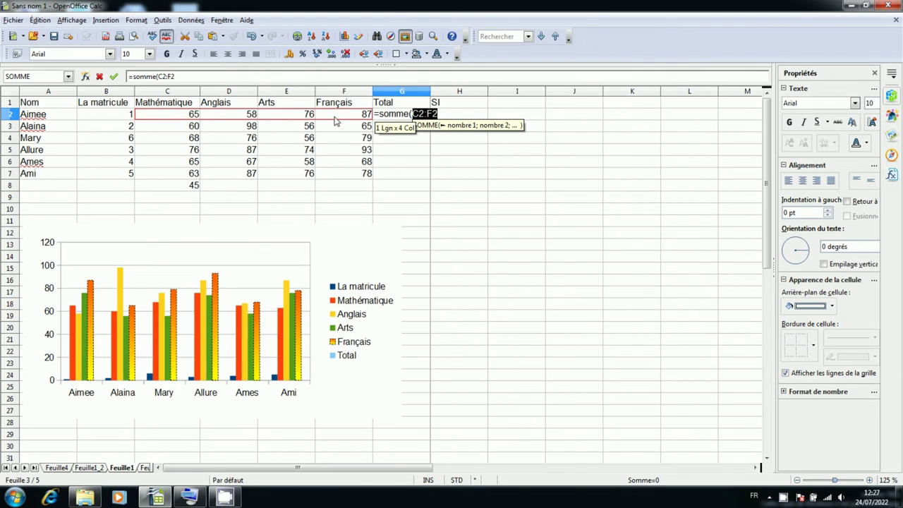
text())
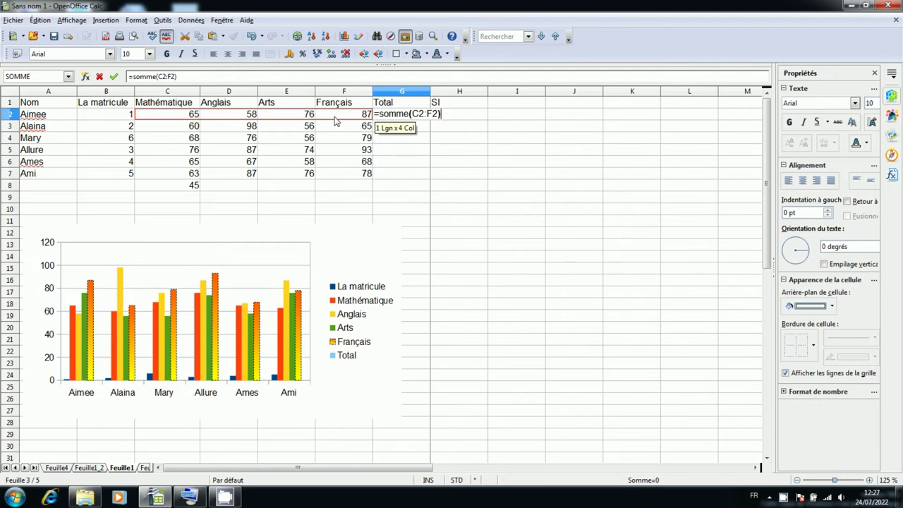
key(Return)
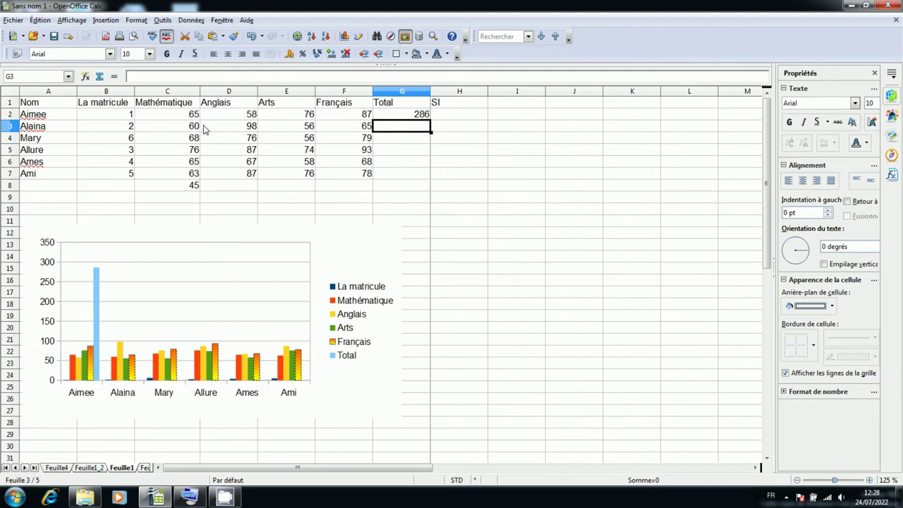
Copy the G2 total formula down to G7, giving totals 286, 279, 279, 330, 258 and 304
click(406, 117)
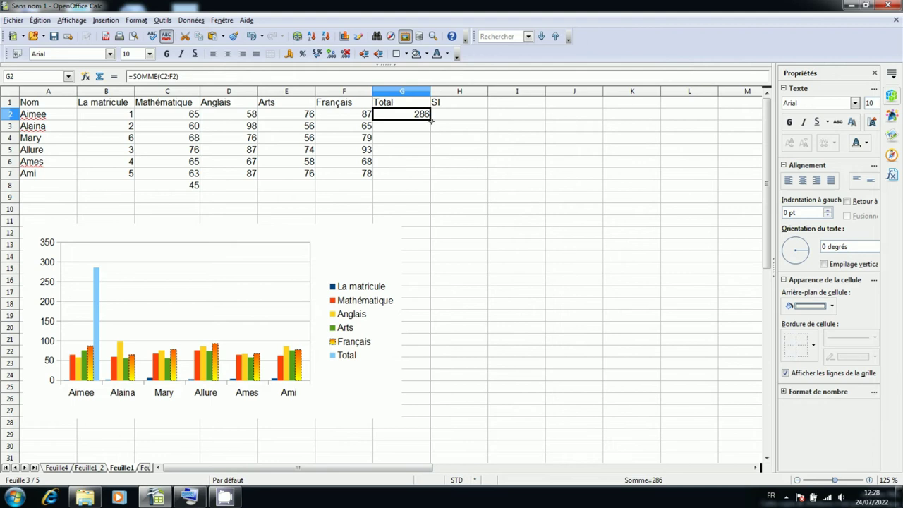
drag(431, 120, 428, 181)
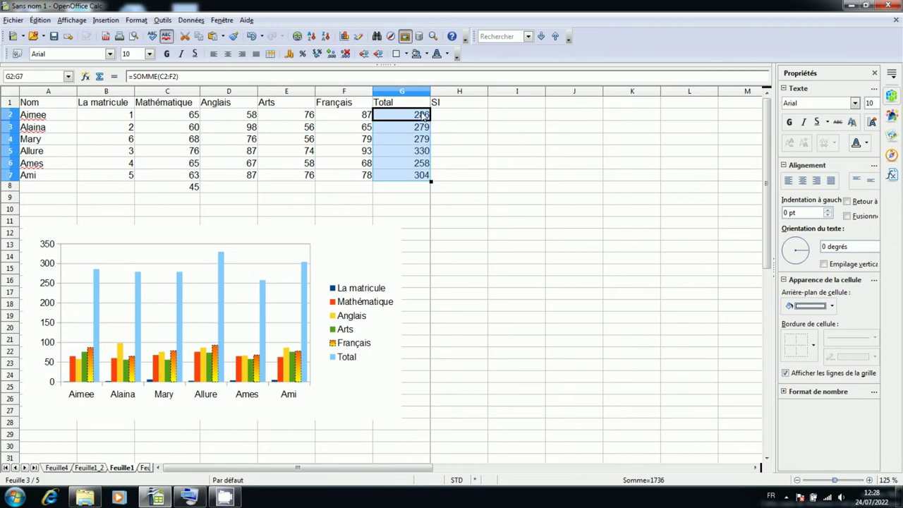
click(465, 122)
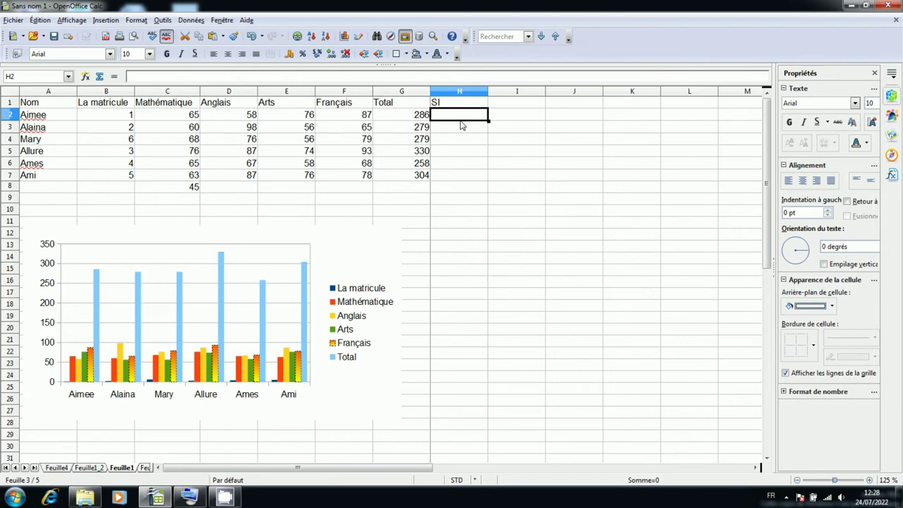
Start the formula =si(G2 in H2 and bring up the Windows on-screen keyboard
text(si)
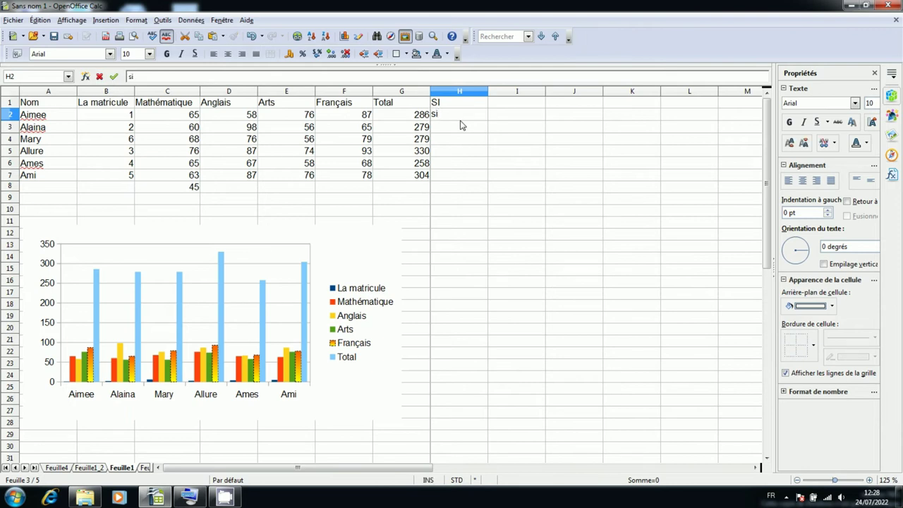
text(()
key(BackSpace)
key(BackSpace)
key(BackSpace)
text(=)
text(si)
text(()
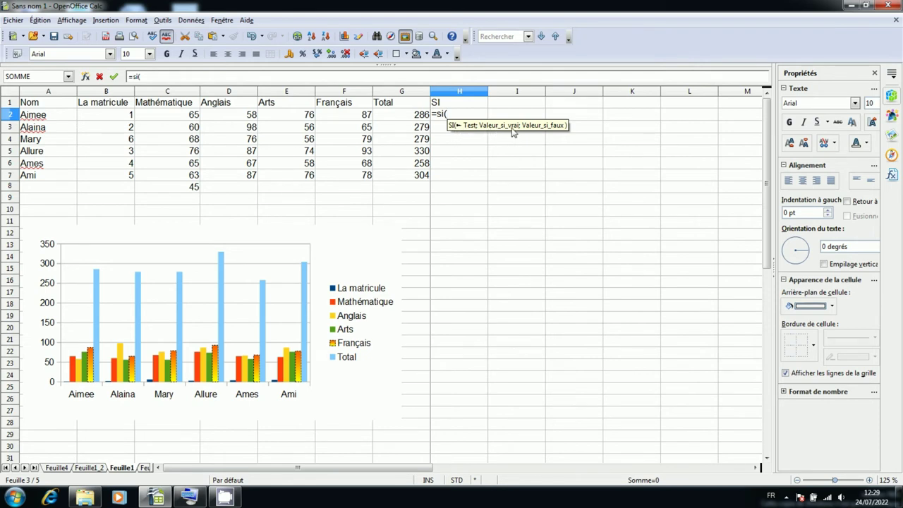
click(401, 118)
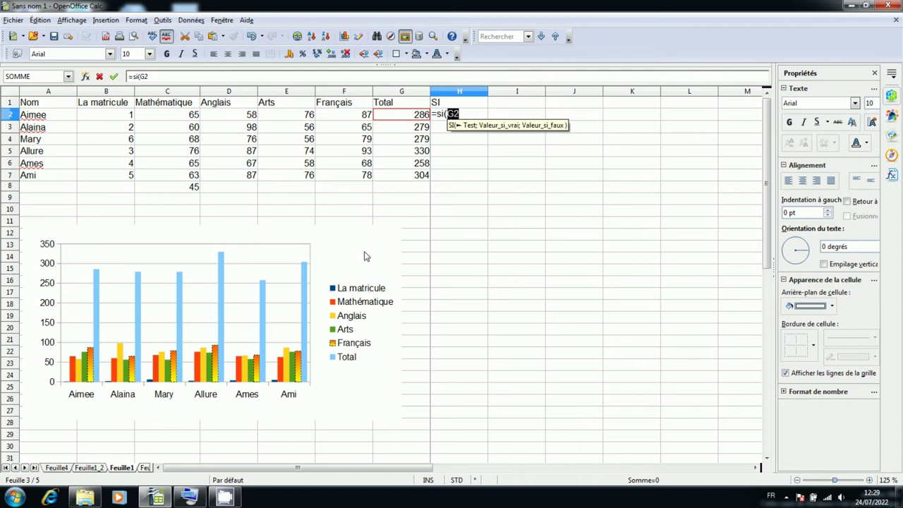
click(200, 499)
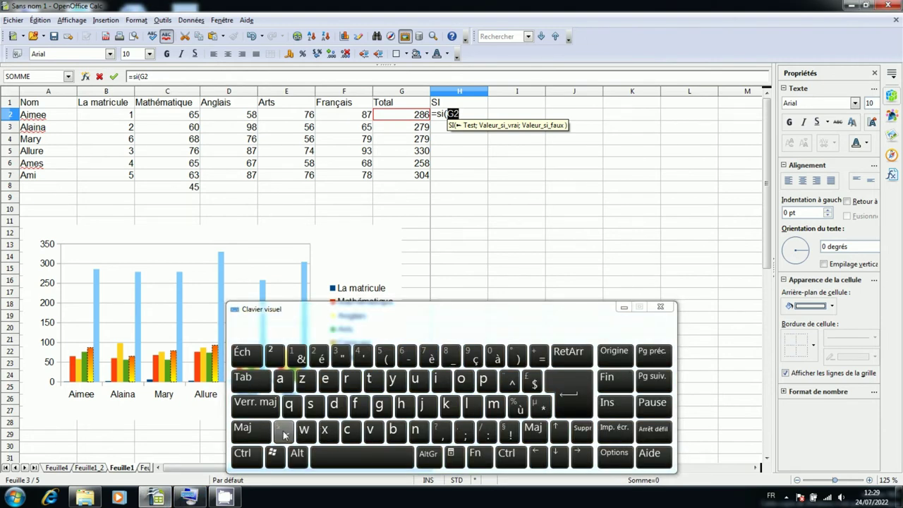
Add the >= comparison after G2 in H2 using the on-screen keyboard, then close the keyboard
key(shift)
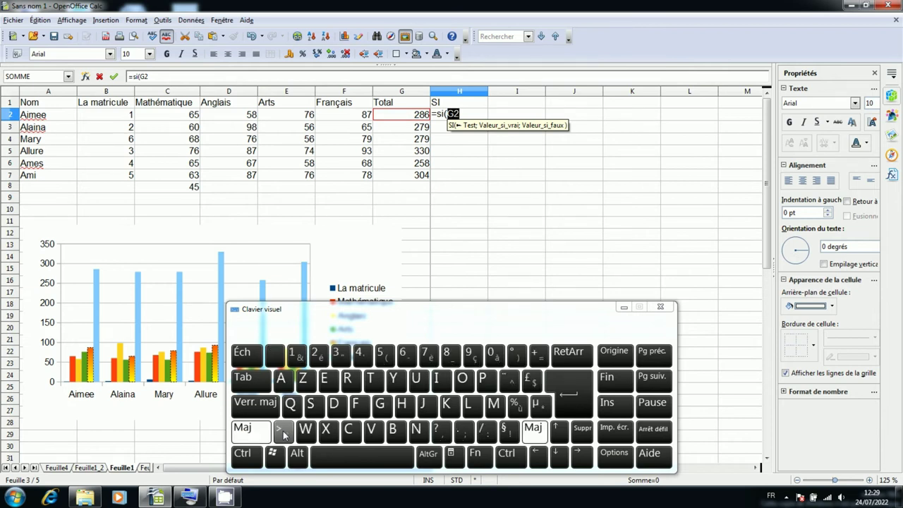
click(283, 432)
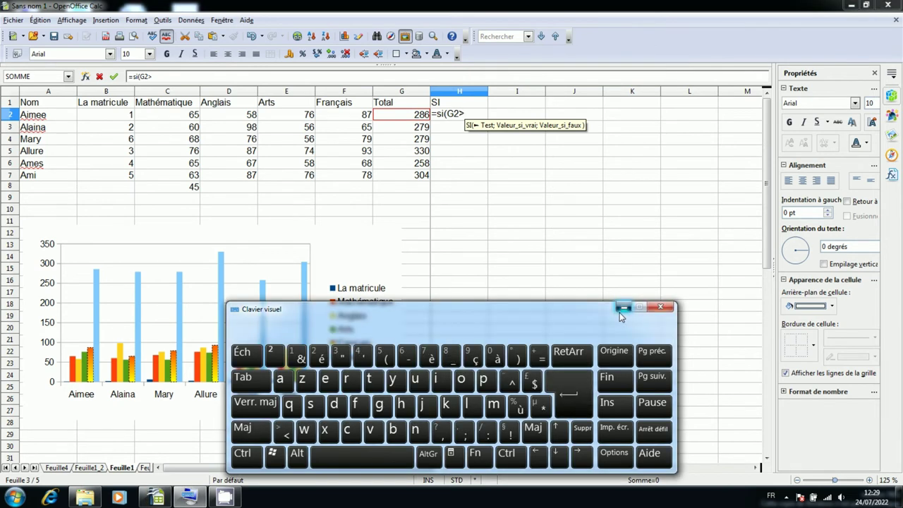
click(622, 309)
text(=)
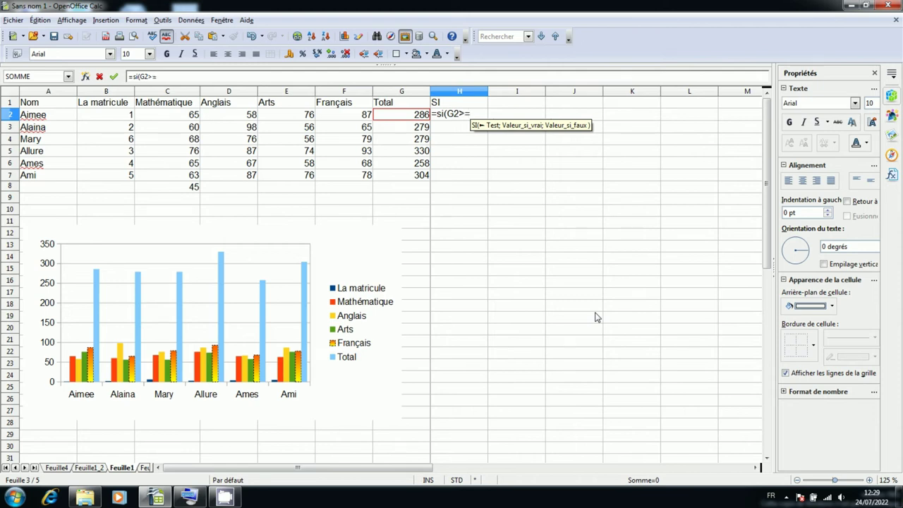
text(2)
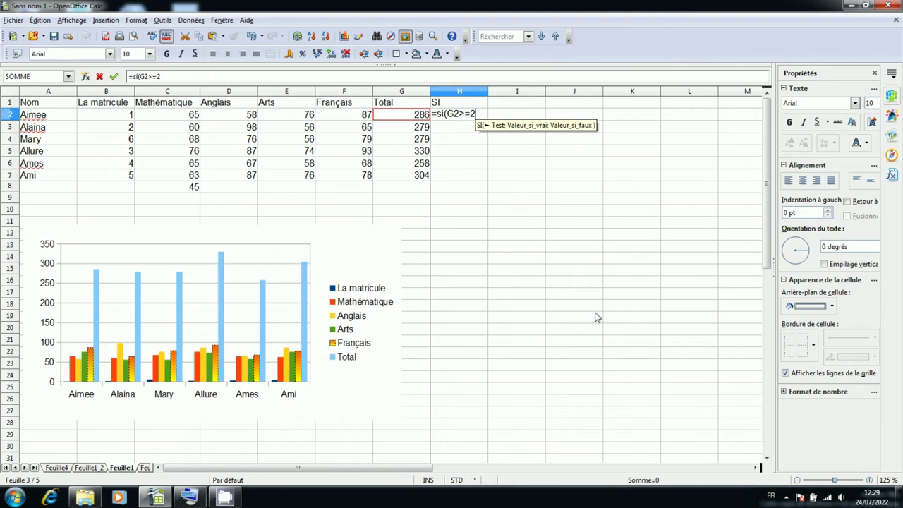
text(86)
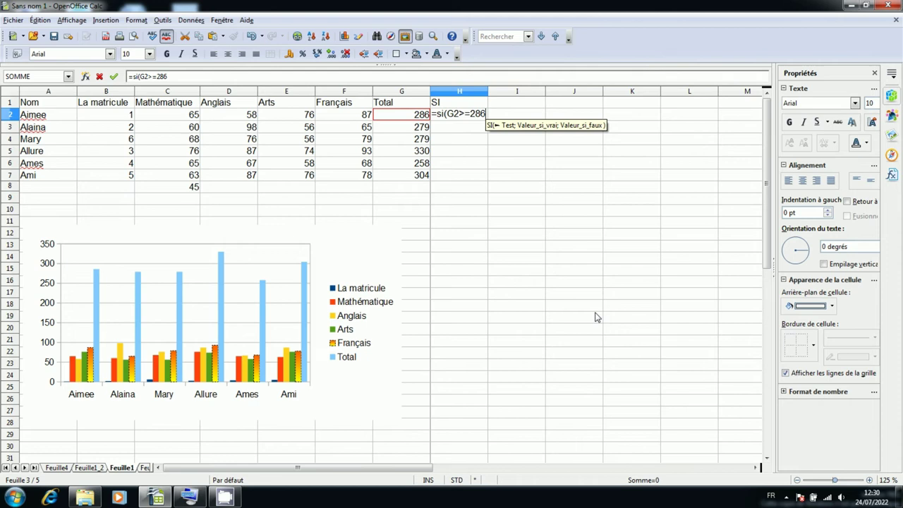
Remove the stray period after 286 and add ;"Passer" as the true result
text(.)
key(BackSpace)
text(;)
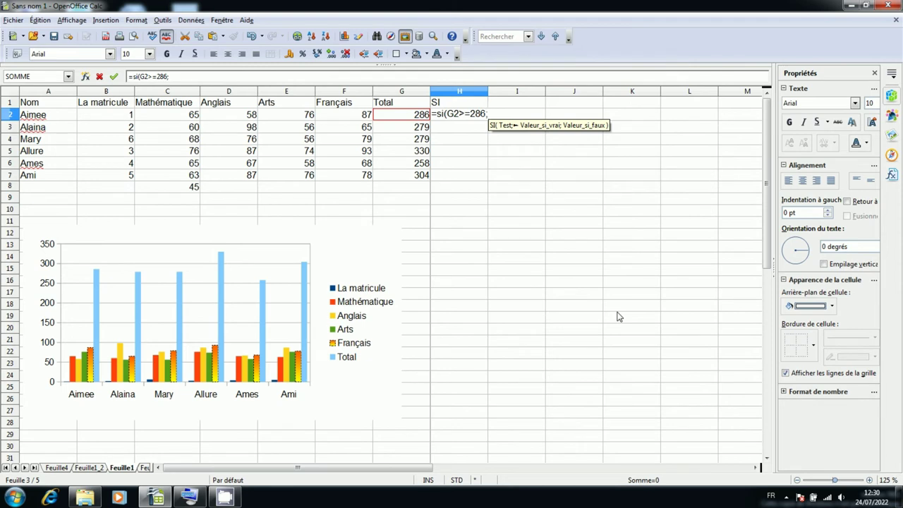
text(")
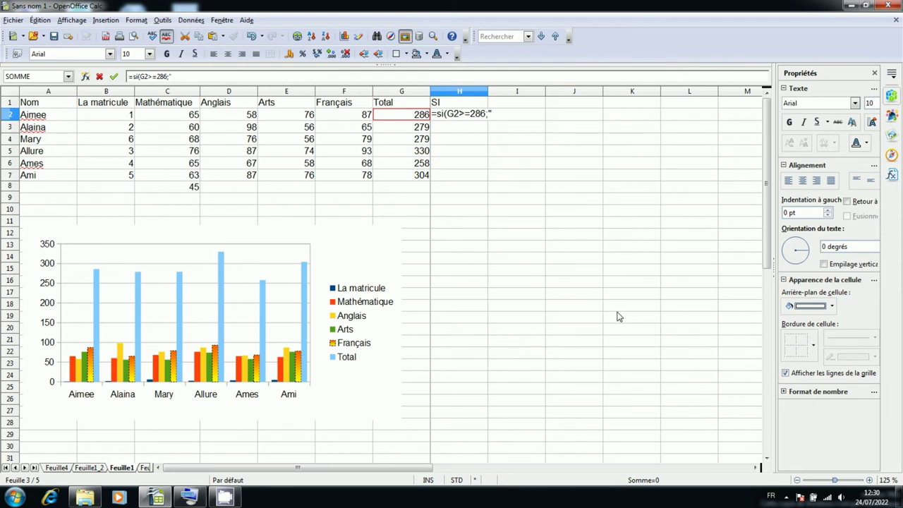
text(P)
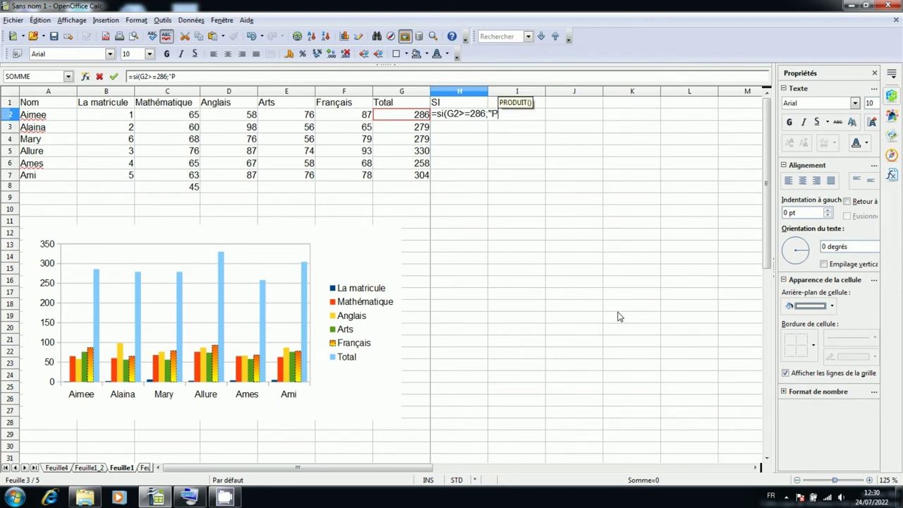
text(a)
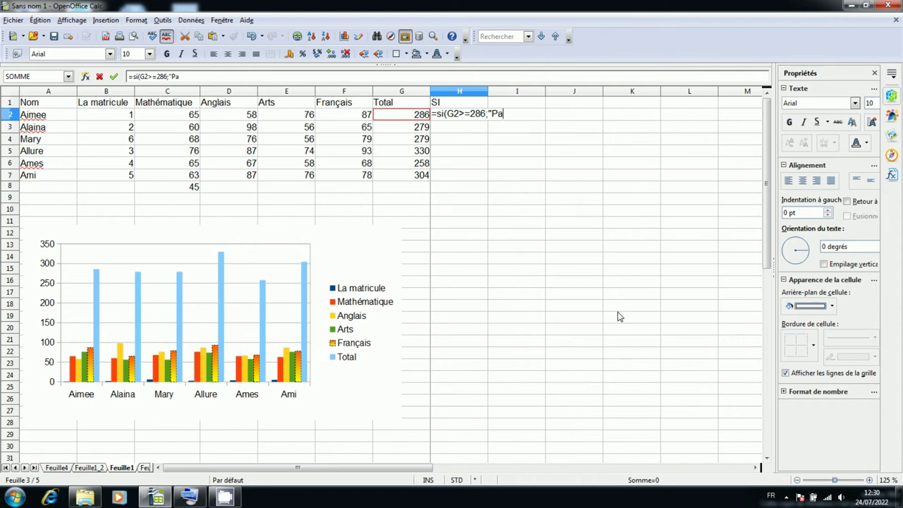
text(sser)
text(")
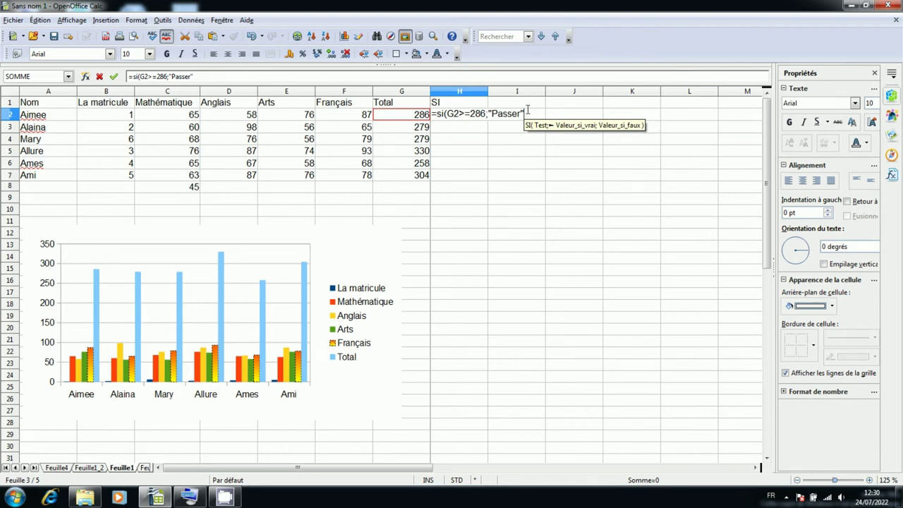
Finish =si(G2>=286;"Passer";"échec") in H2 so it displays Passer
text(;"éche)
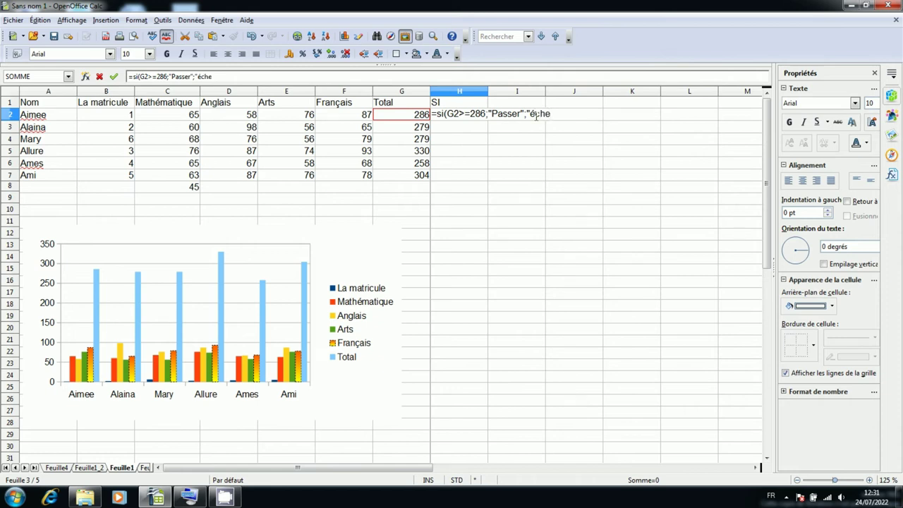
text(c)
text(")
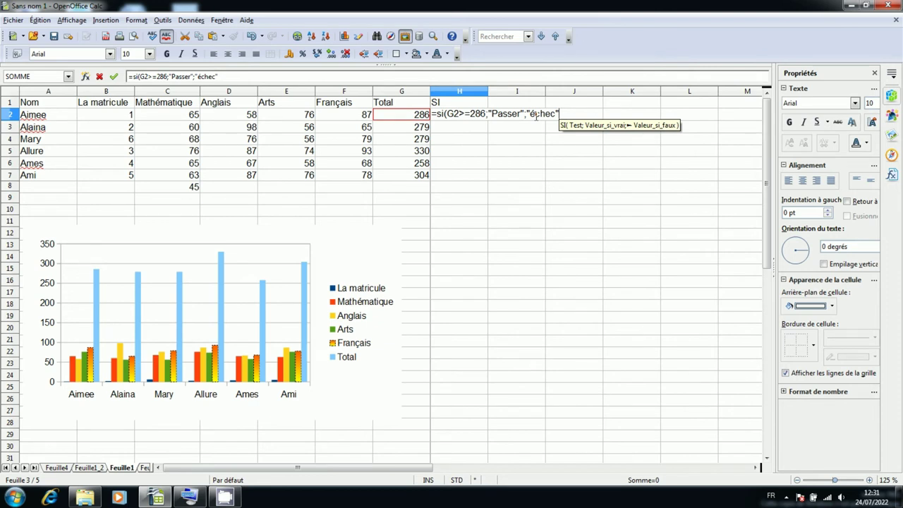
text())
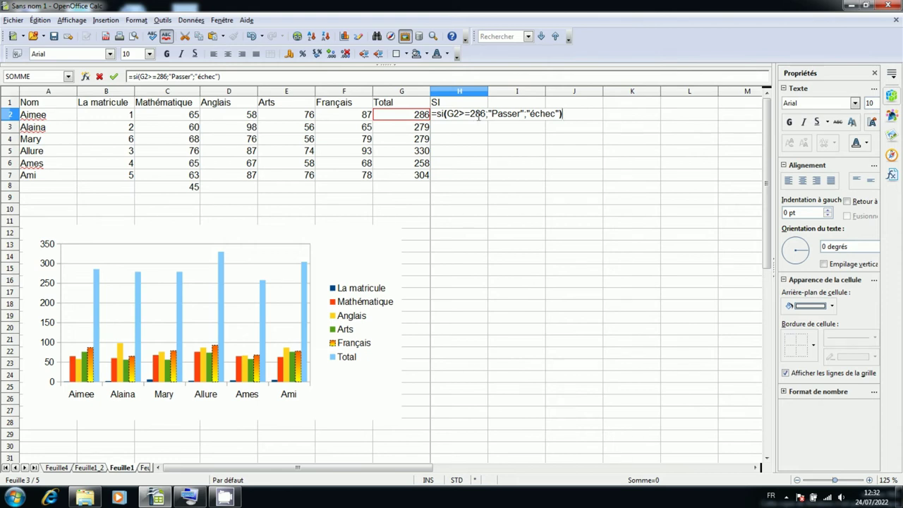
key(Return)
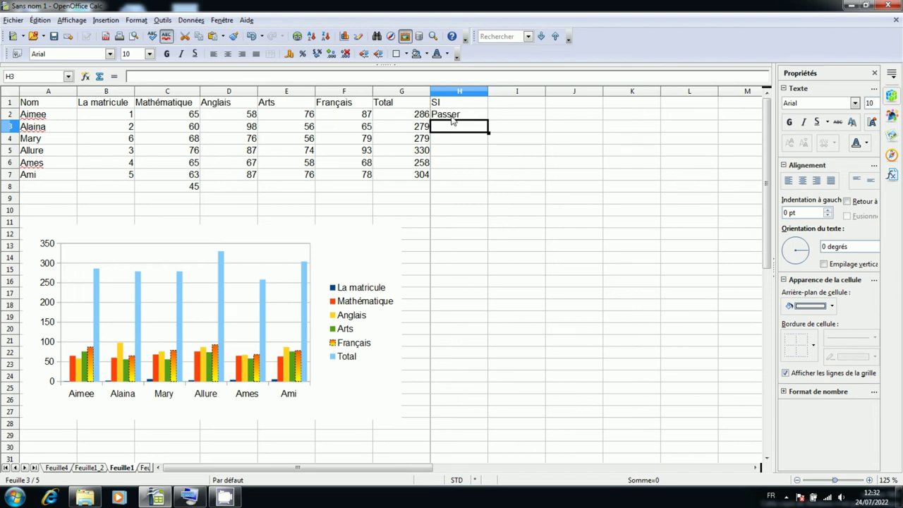
Fill the H2 pass/fail formula down through H7 for all six students
click(453, 120)
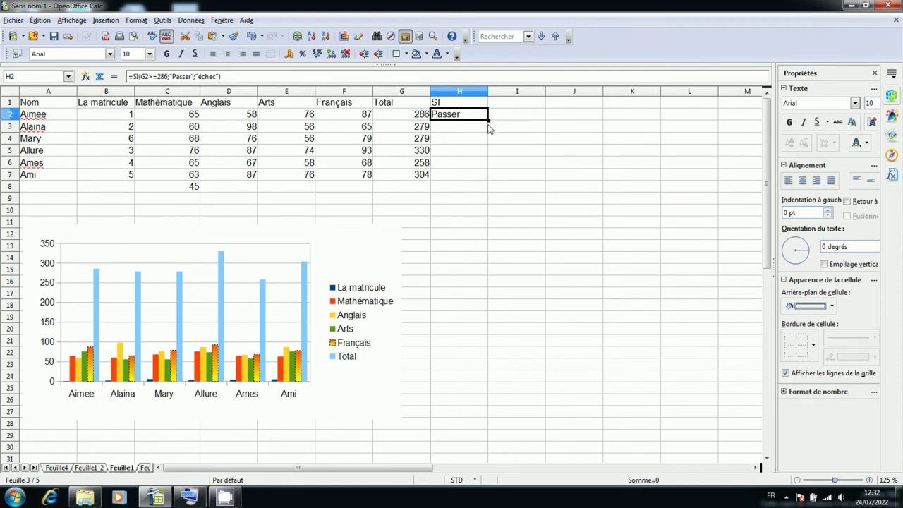
drag(489, 126, 488, 179)
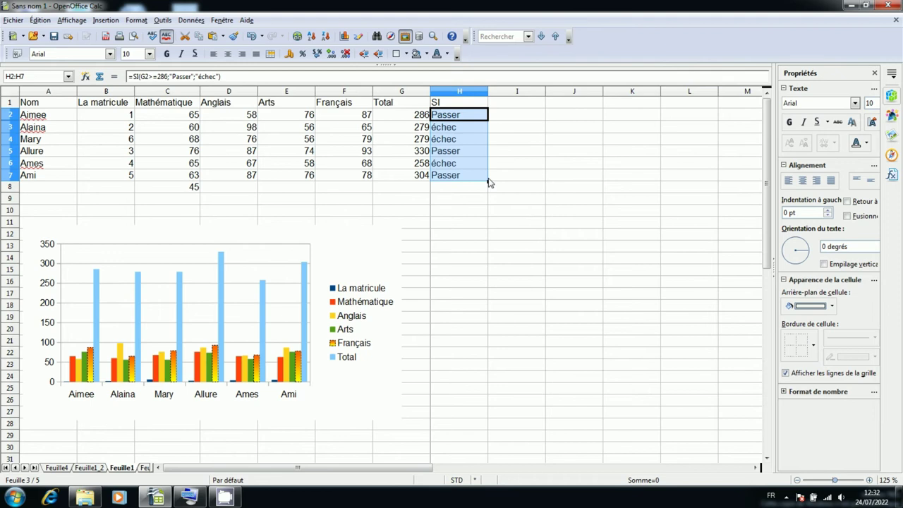
click(464, 126)
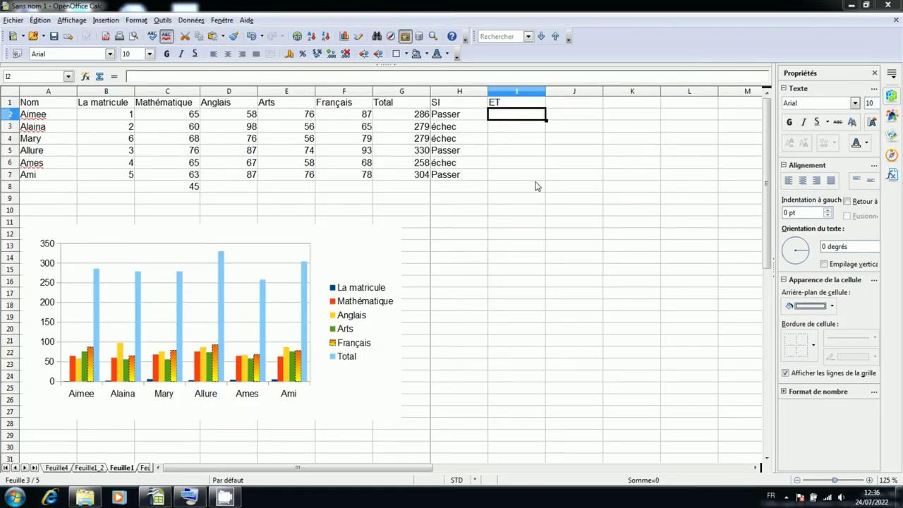
click(459, 115)
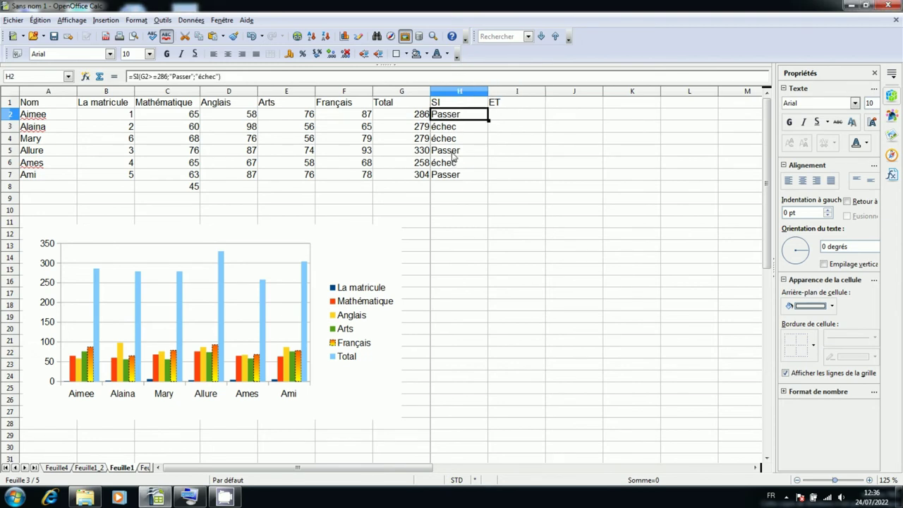
click(454, 151)
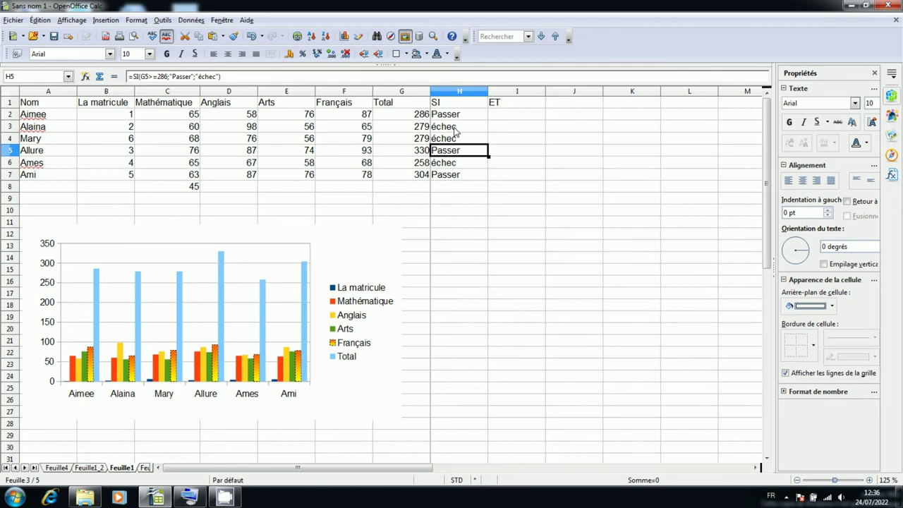
Enter =ET(H2=H5) in I2, then reopen the formula for editing
click(509, 119)
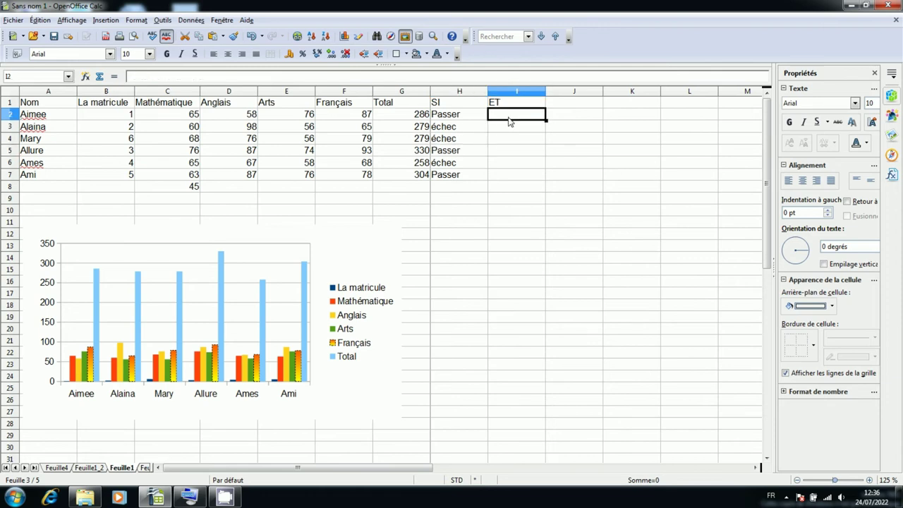
text(=)
text(et)
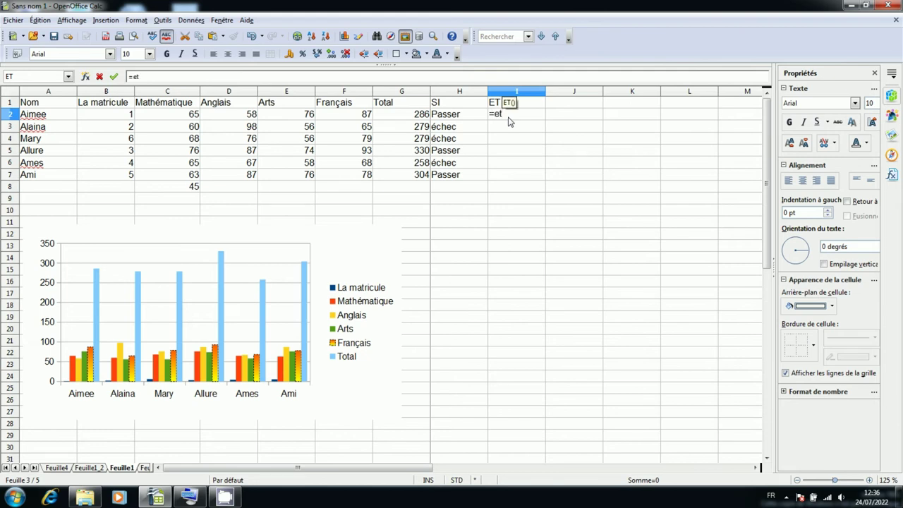
text(()
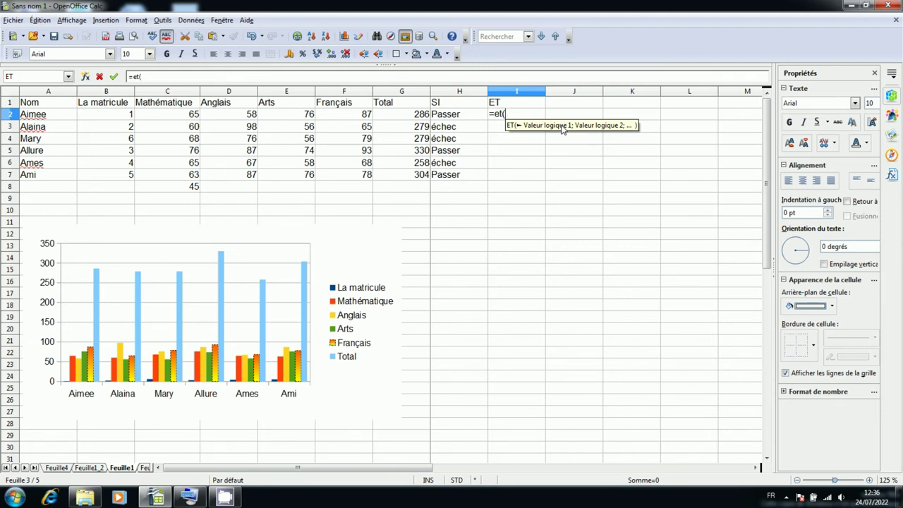
click(459, 116)
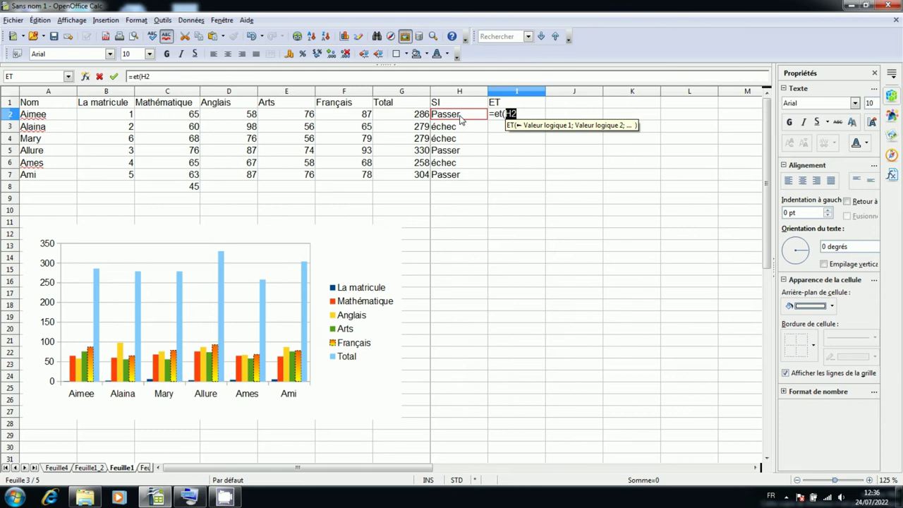
text(=)
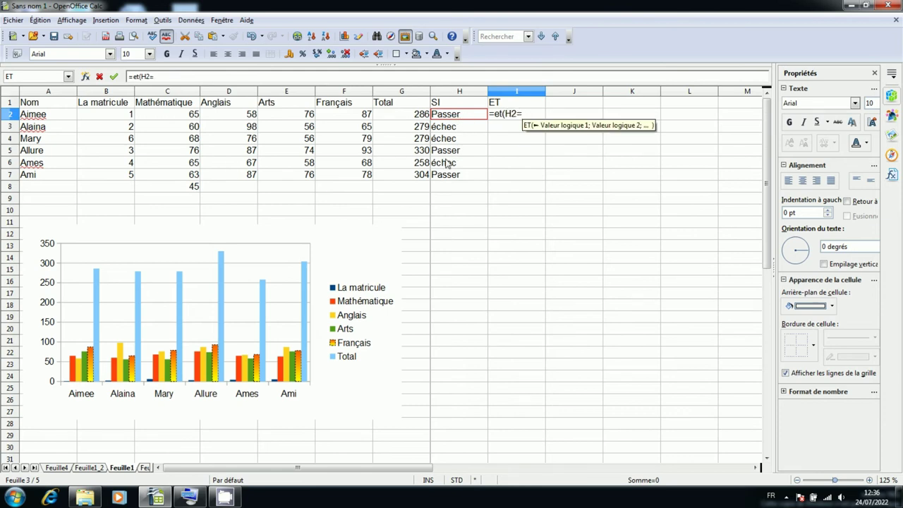
click(447, 155)
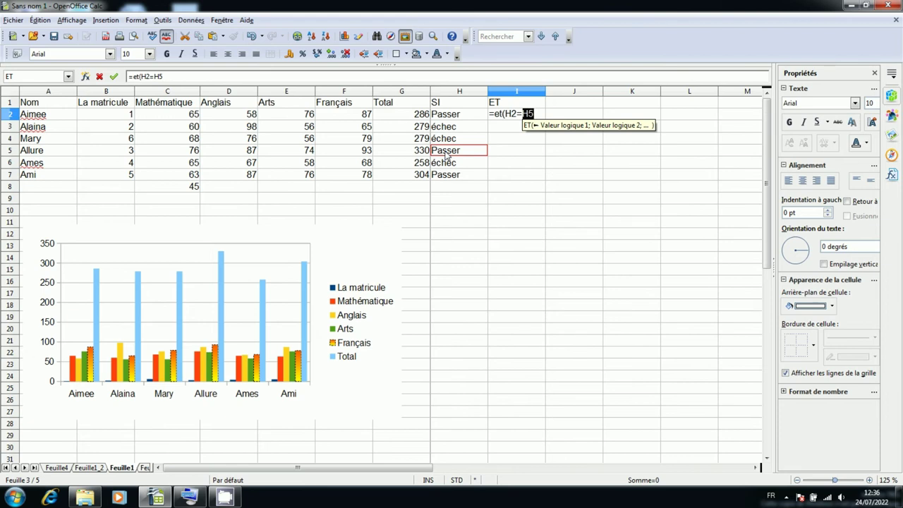
text())
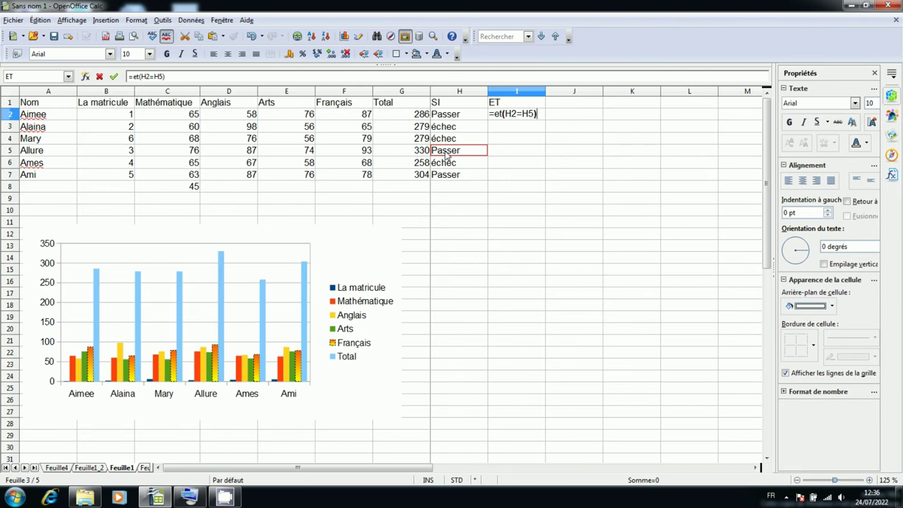
key(Return)
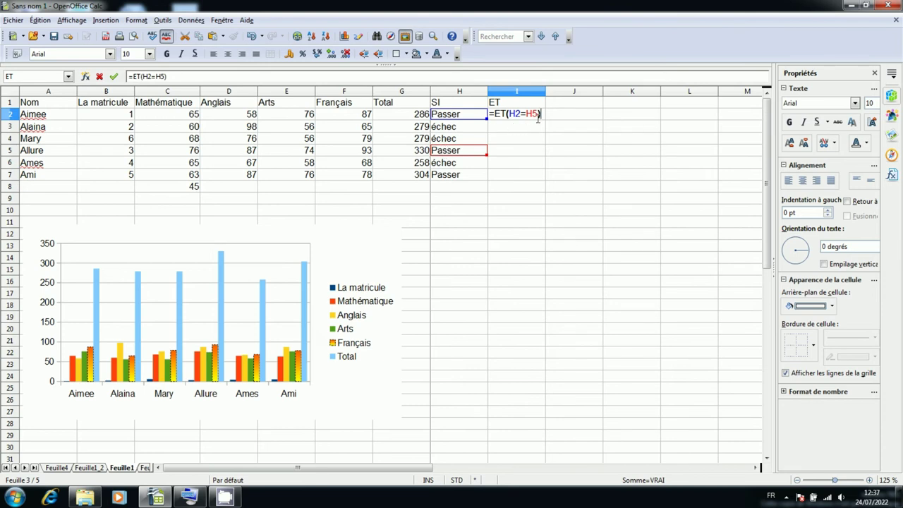
click(538, 118)
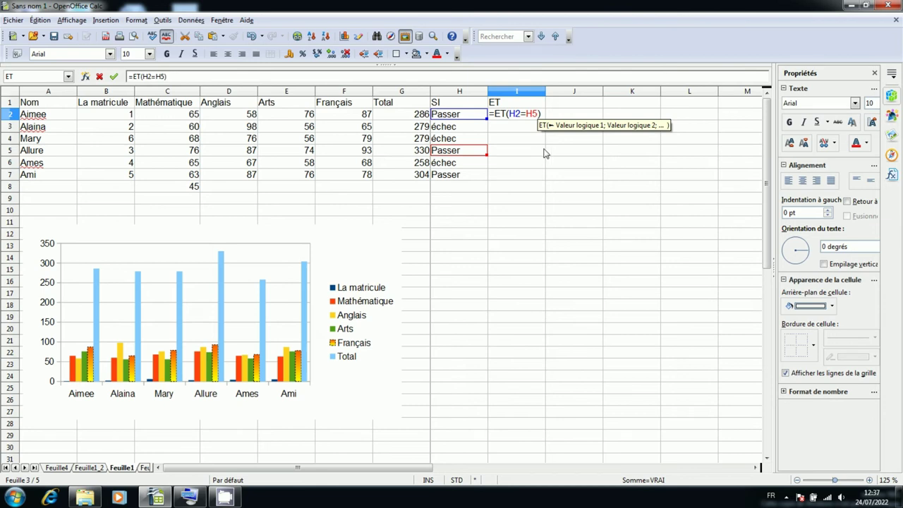
Add H2=H3 as a second condition, making I2 =ET(H2=H5;H2=H3), which returns FAUX
text(;)
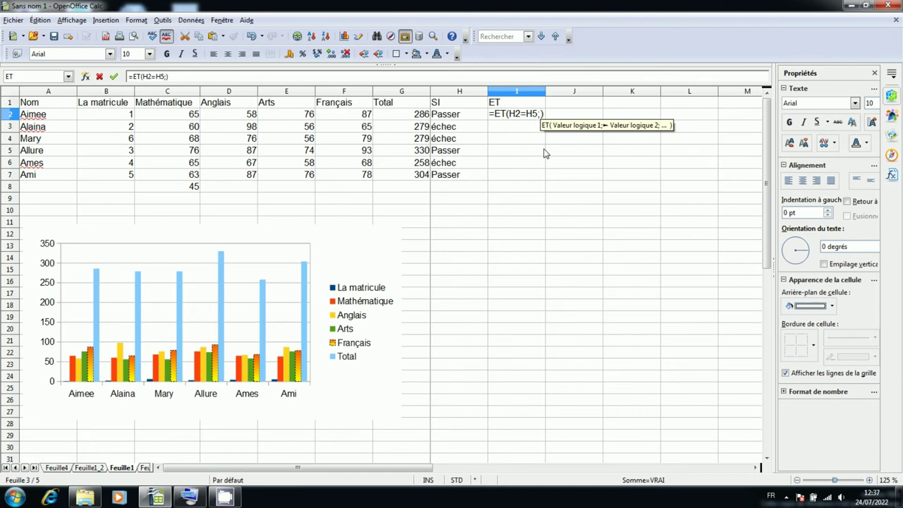
click(452, 118)
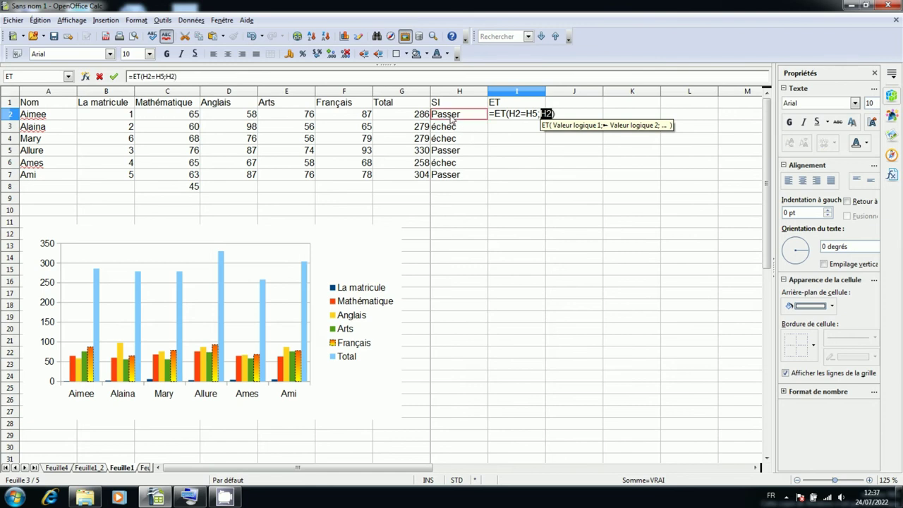
text(=)
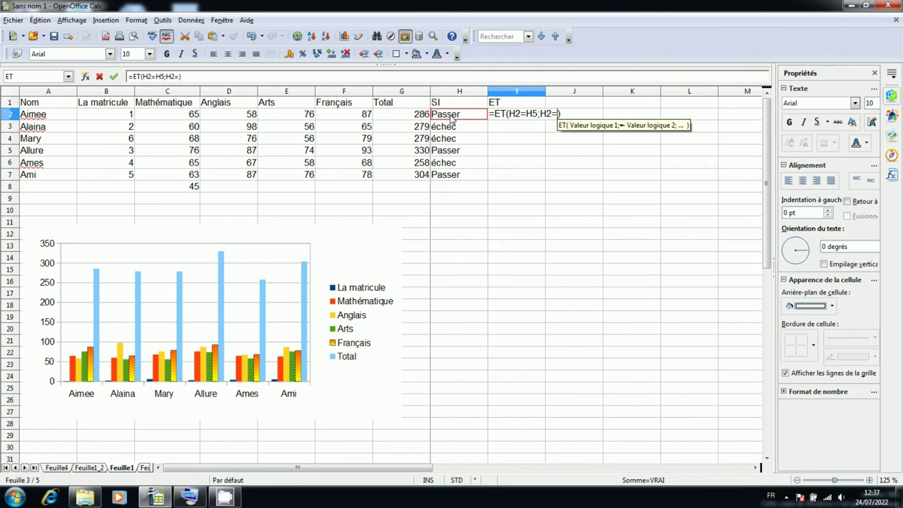
click(449, 128)
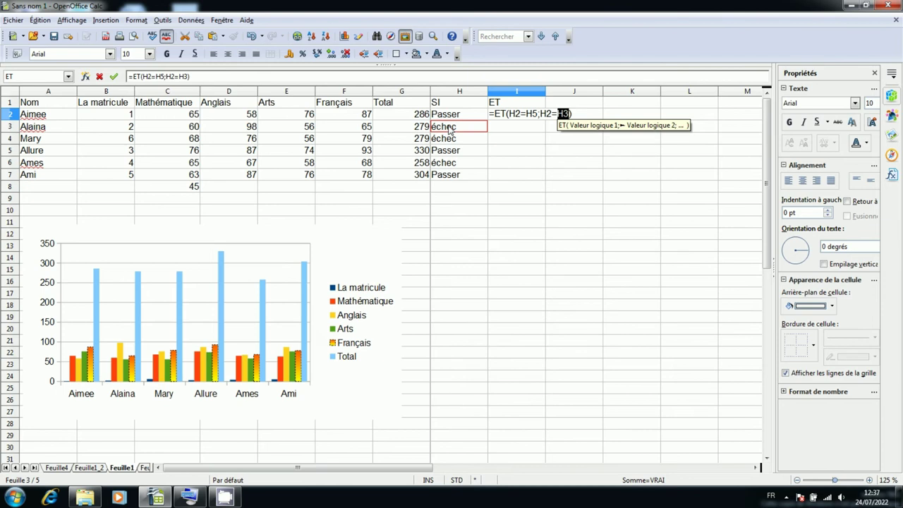
click(452, 117)
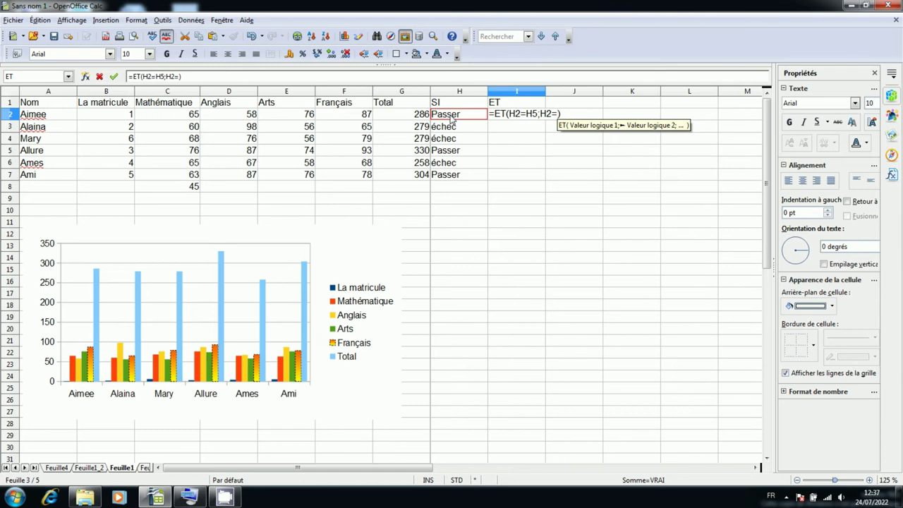
click(450, 129)
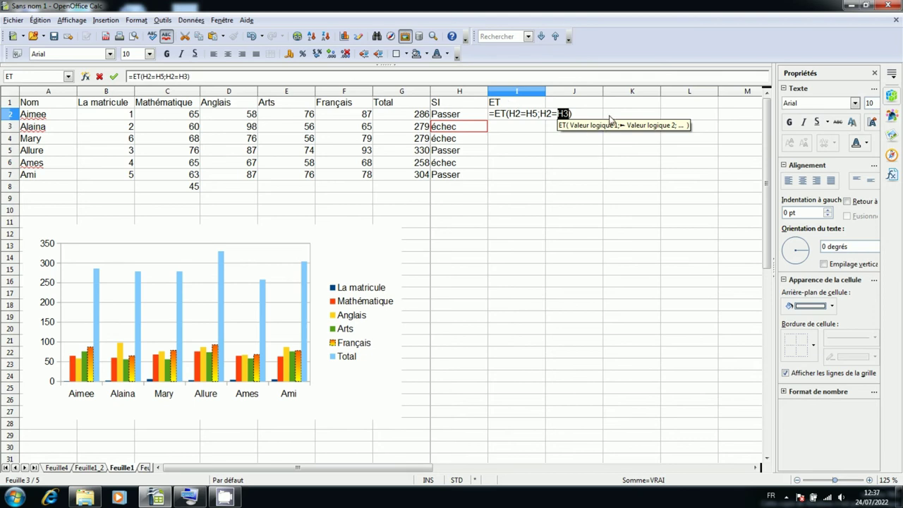
key(Return)
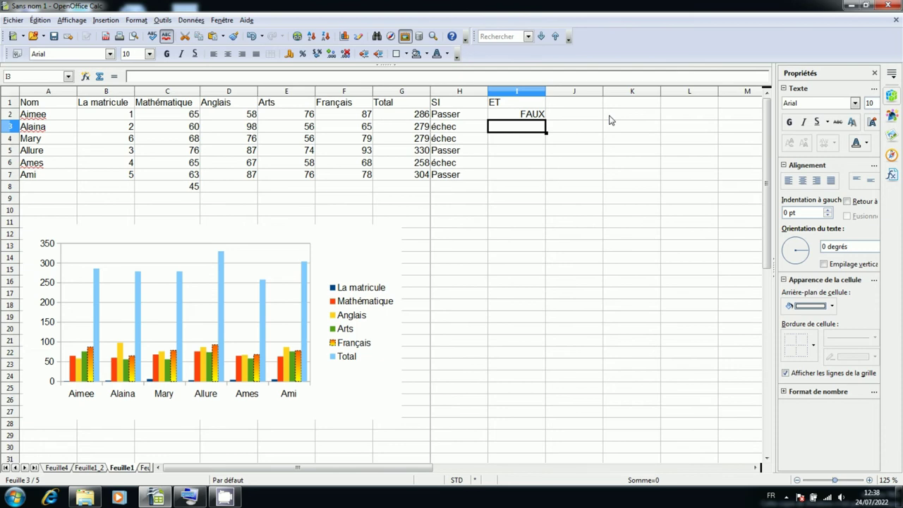
Go back to I2 and reconfirm its two-condition ET formula, leaving FAUX
key(Up)
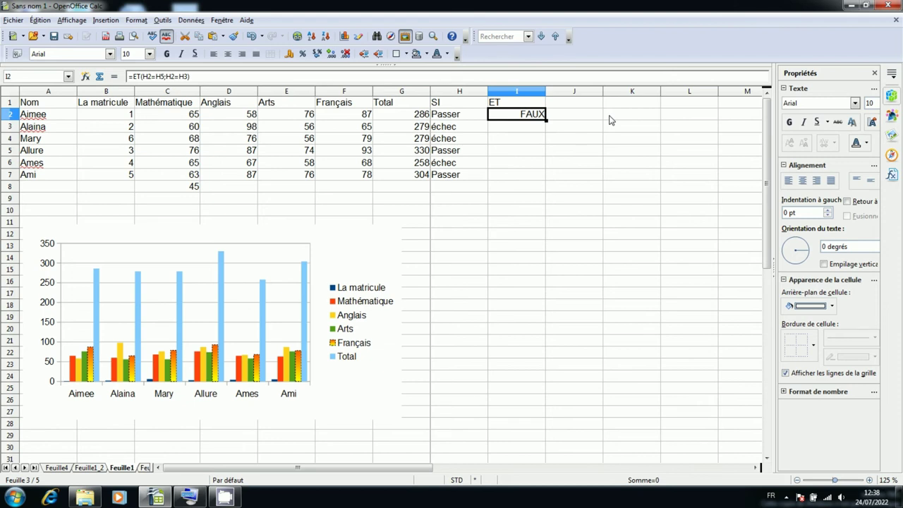
key(F2)
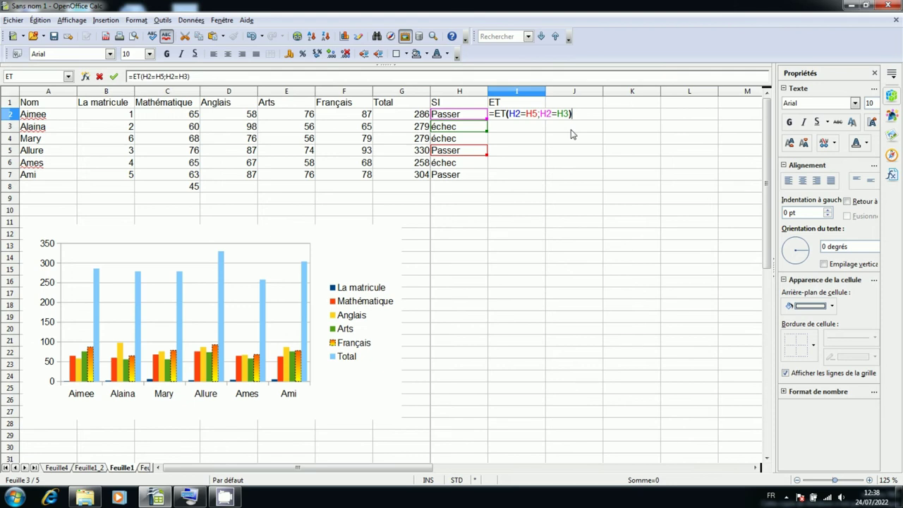
key(Return)
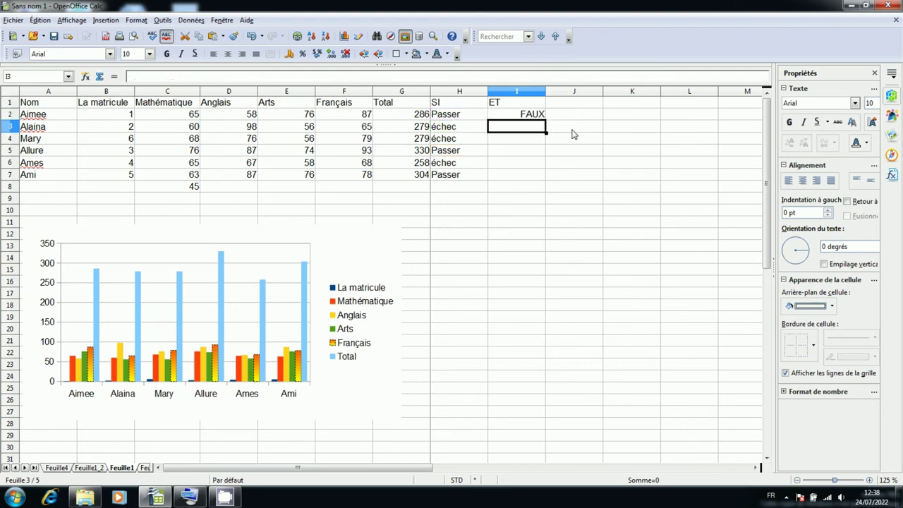
Begin =et(C2 in I3 and bring up the Windows on-screen keyboard
text(=)
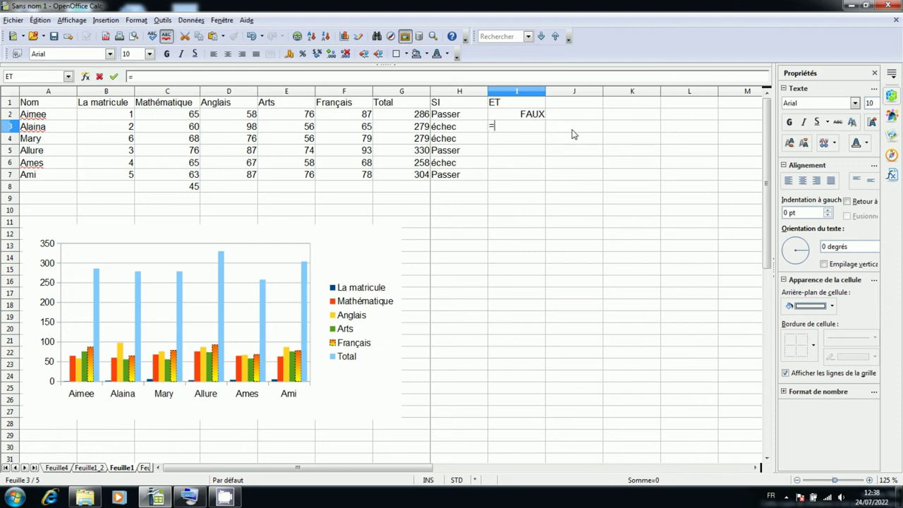
text(et)
text(()
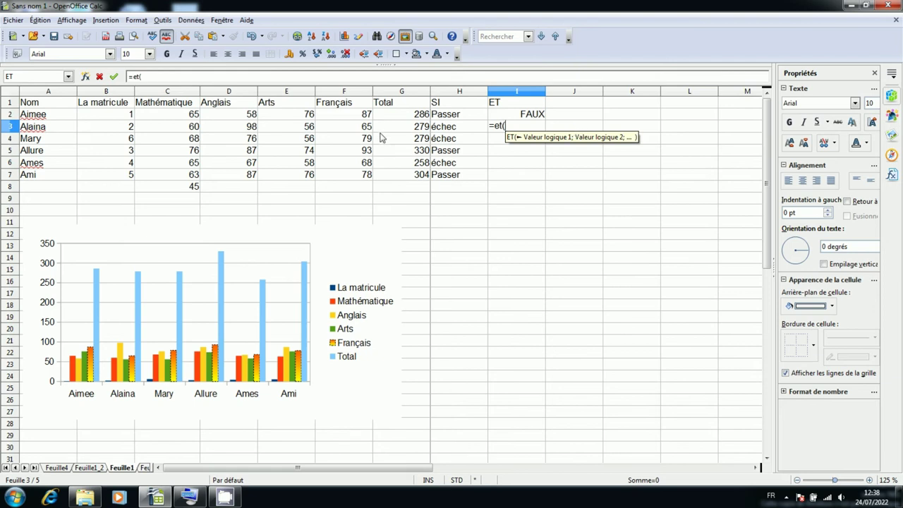
click(182, 118)
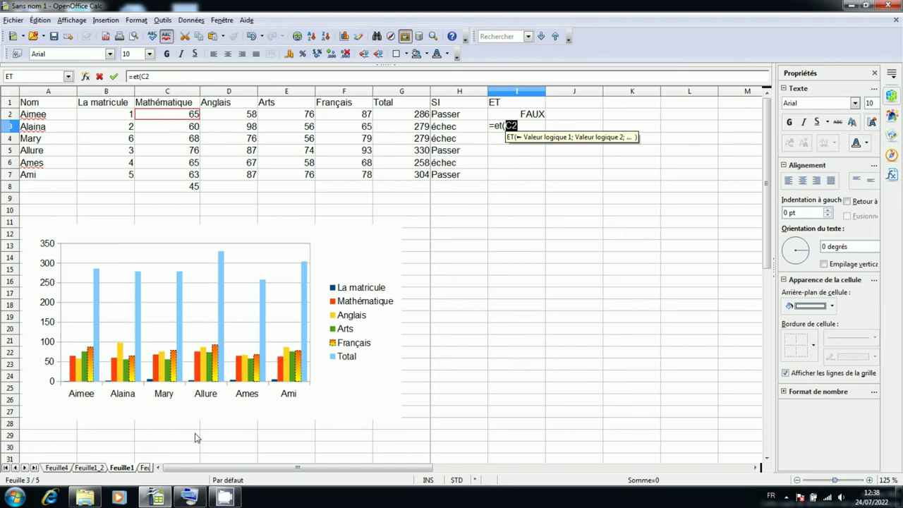
click(190, 498)
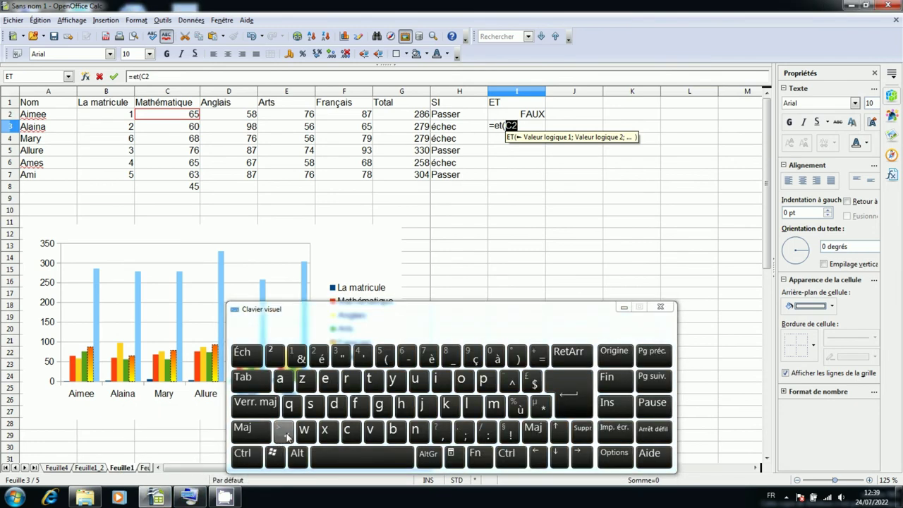
Enter =ET(C2<D2;E2<F2) in I3 using the on-screen keyboard's less-than key
click(285, 432)
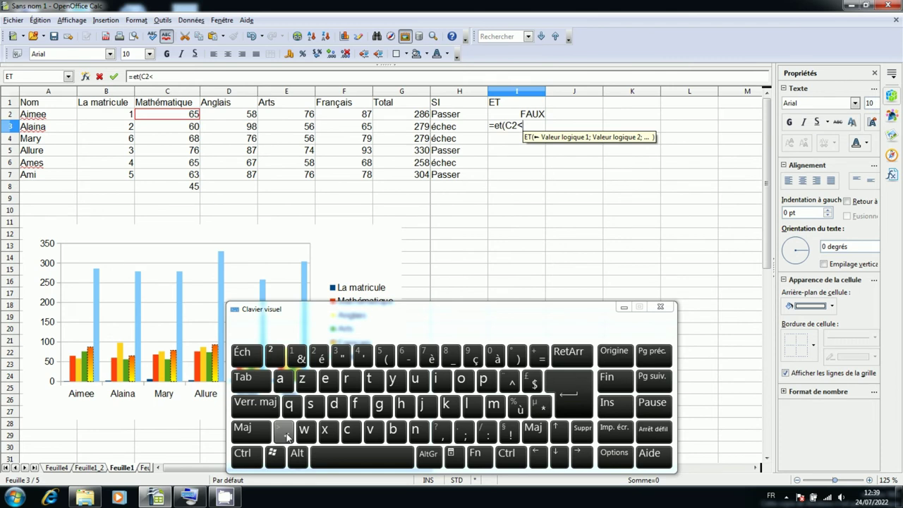
click(240, 117)
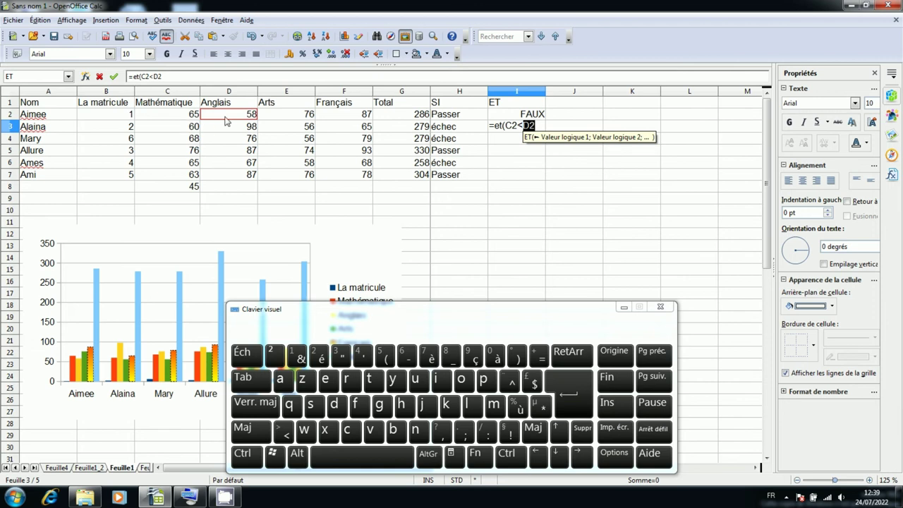
text(m)
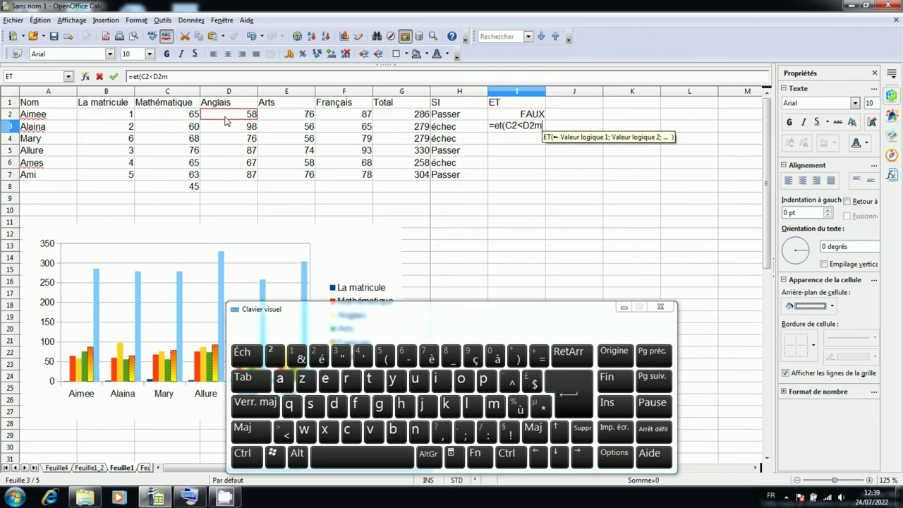
key(BackSpace)
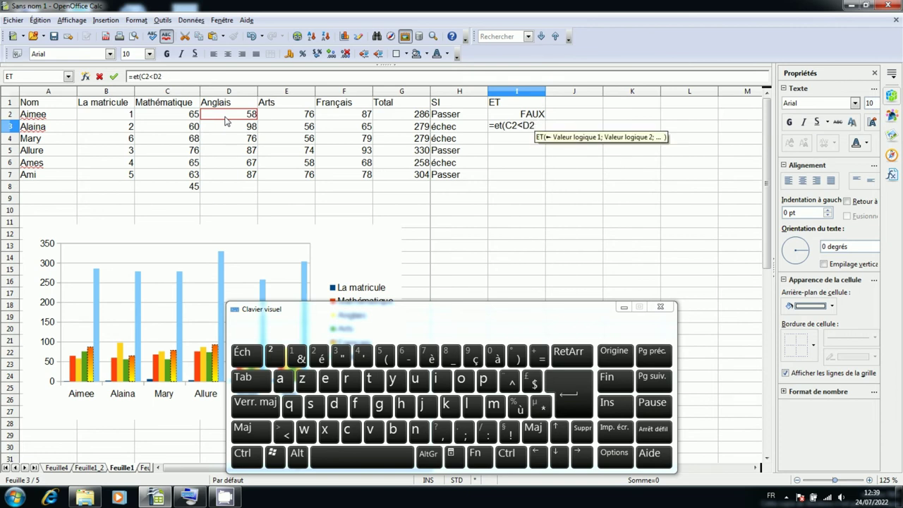
text(;)
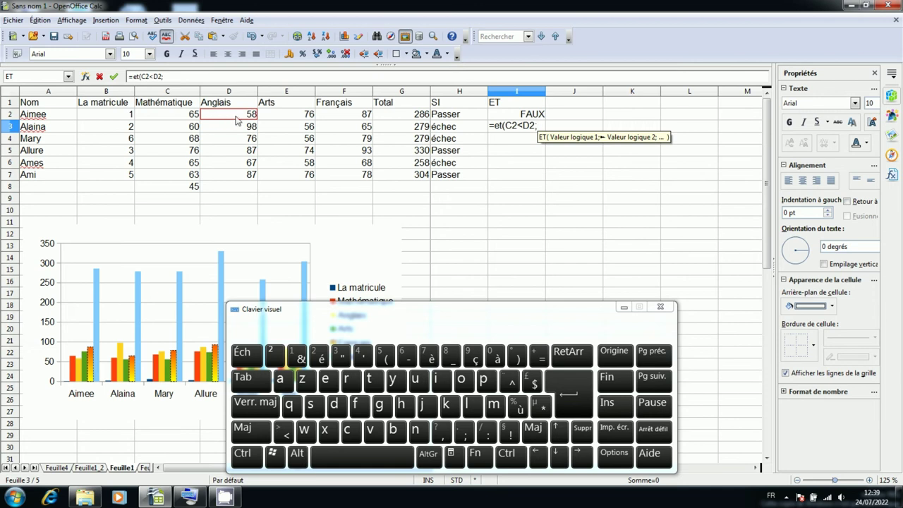
click(294, 118)
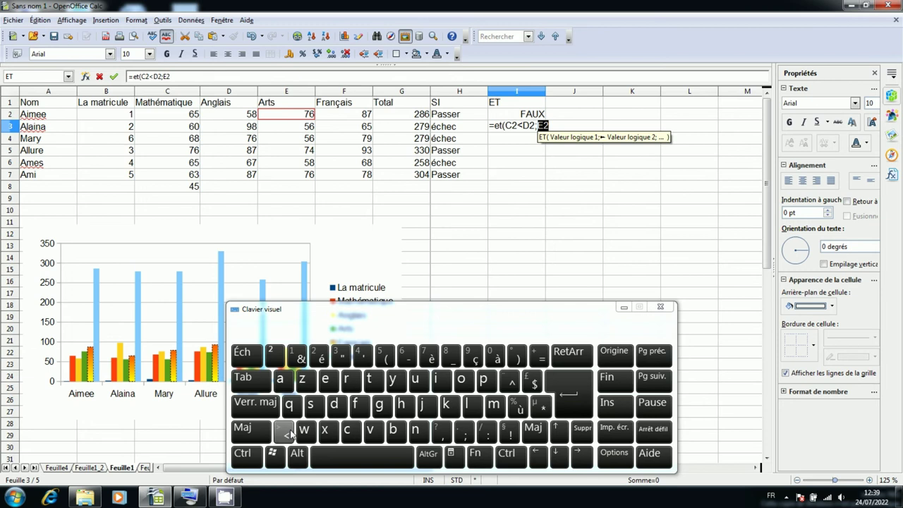
click(284, 432)
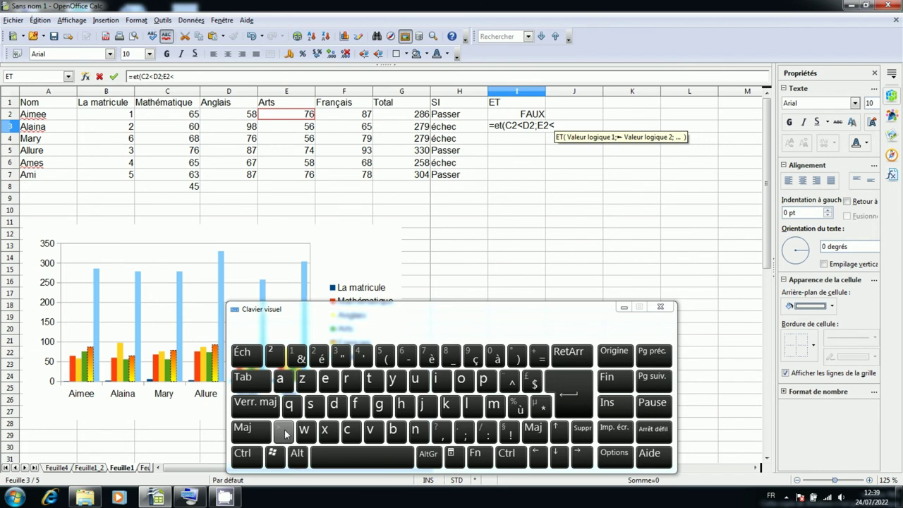
click(341, 114)
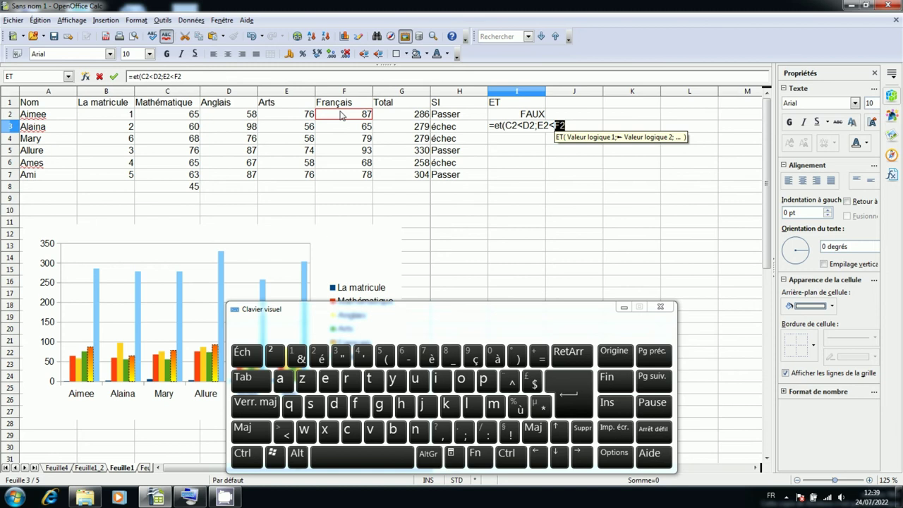
text())
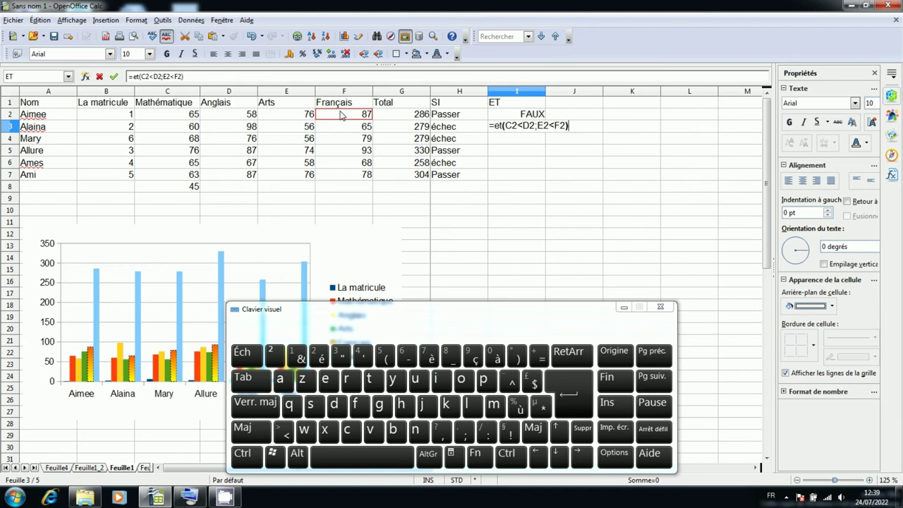
key(Return)
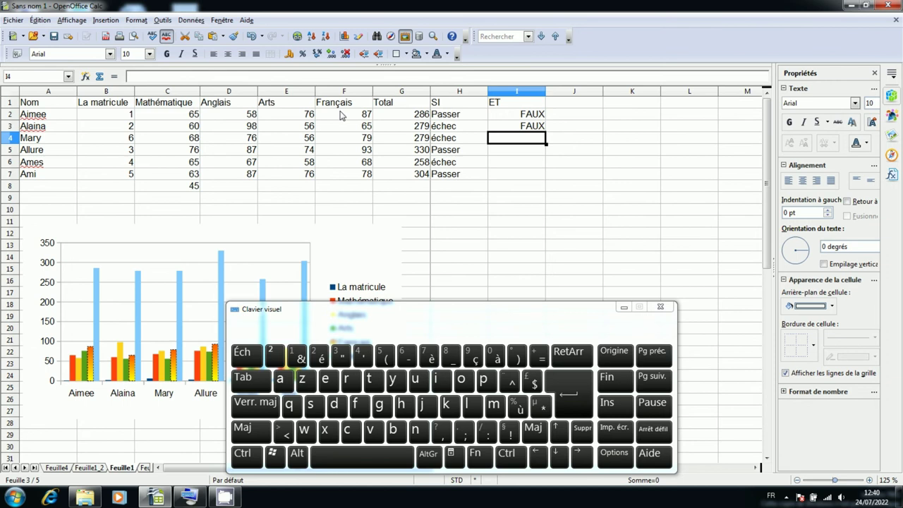
Edit I3's first comparison to C2>D2 so the formula returns VRAI
click(524, 129)
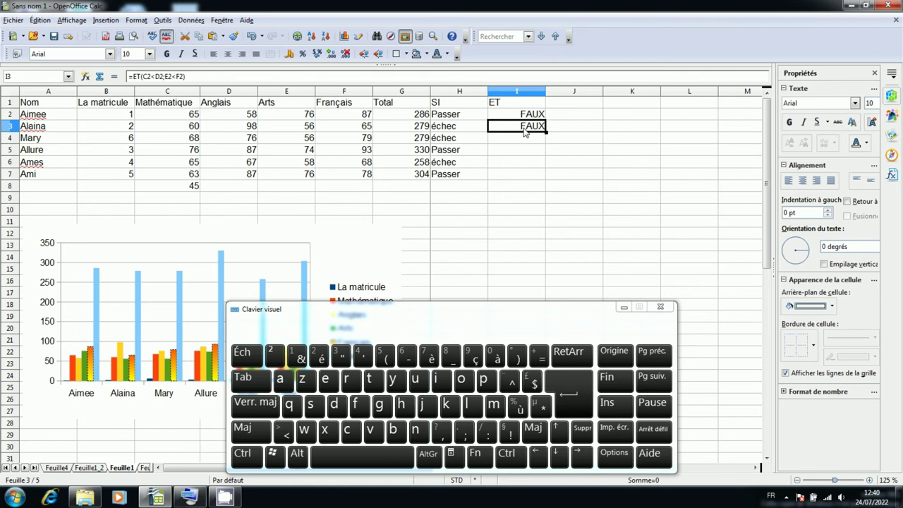
double_click(525, 130)
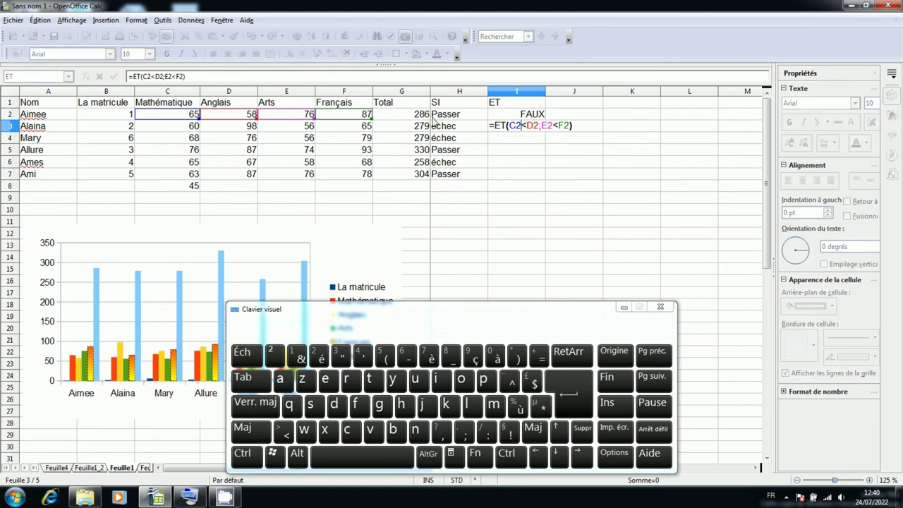
click(528, 125)
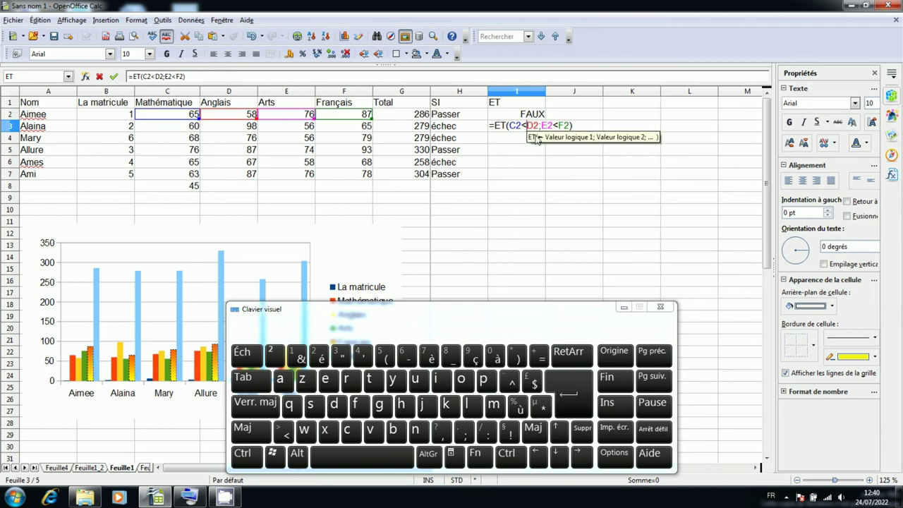
key(BackSpace)
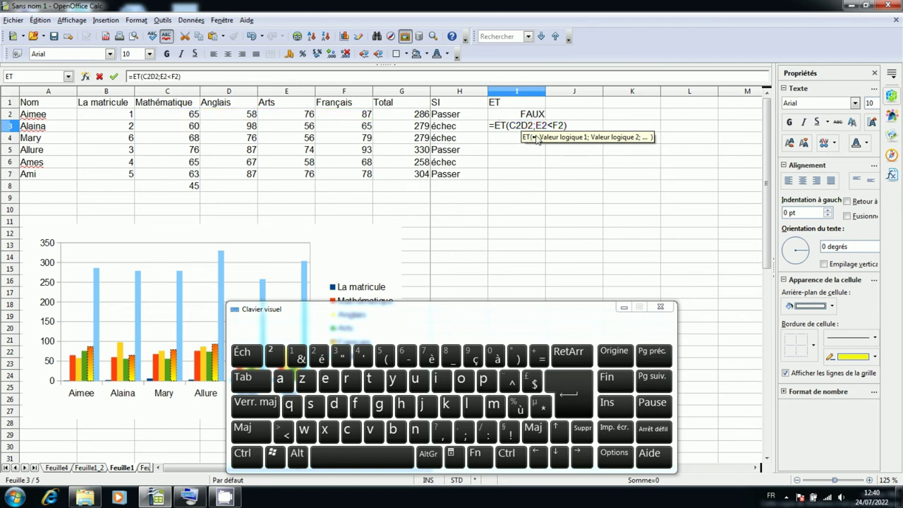
click(250, 428)
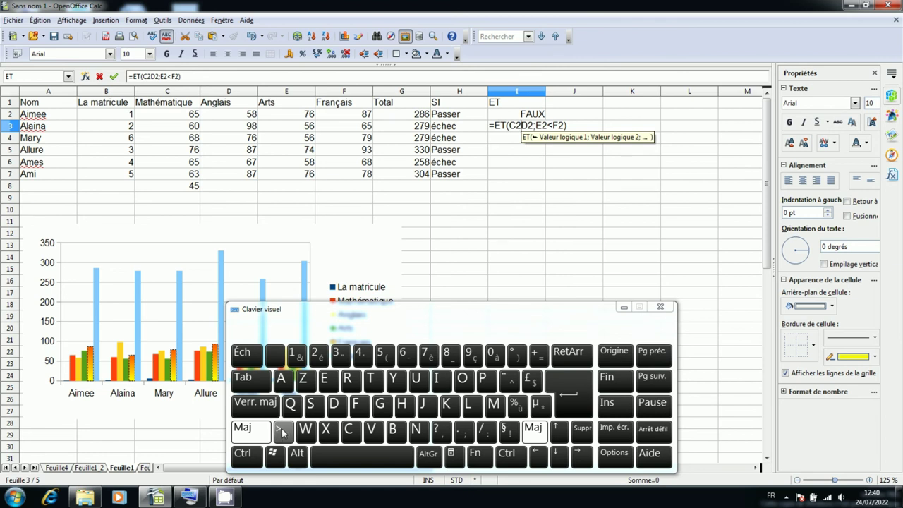
click(283, 432)
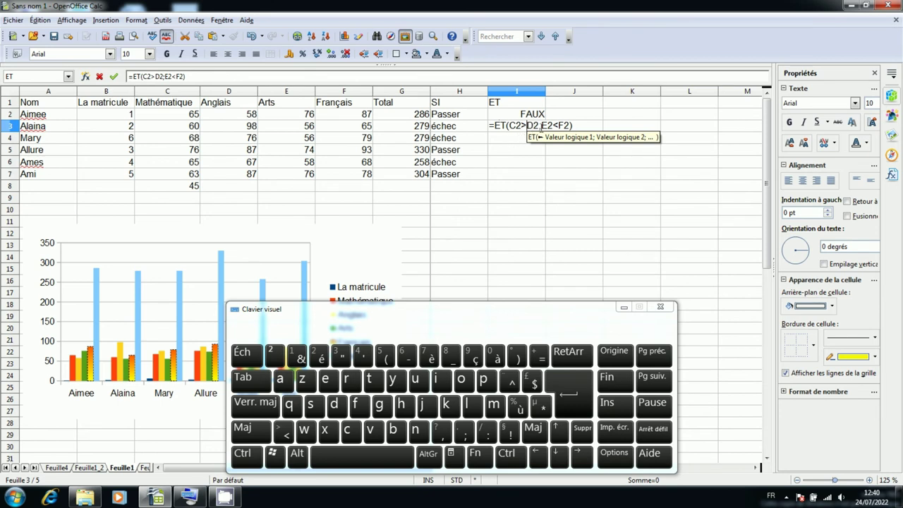
key(Return)
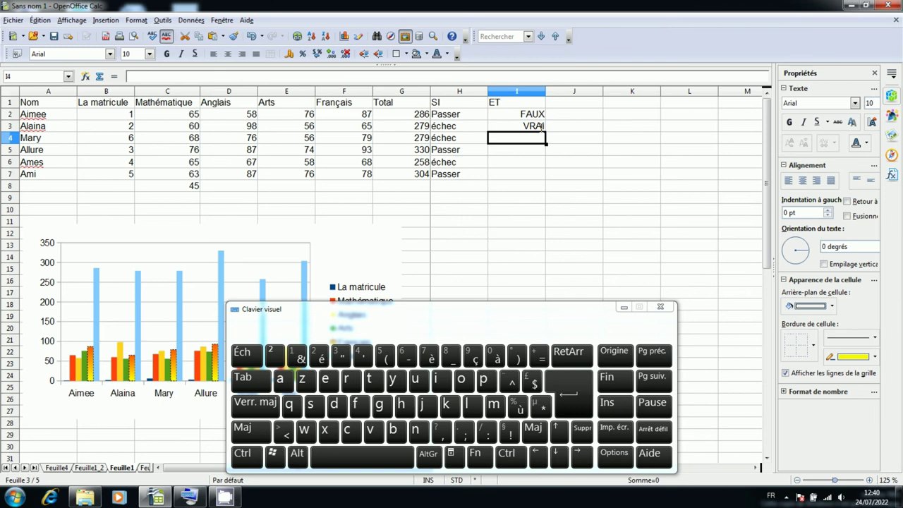
click(541, 127)
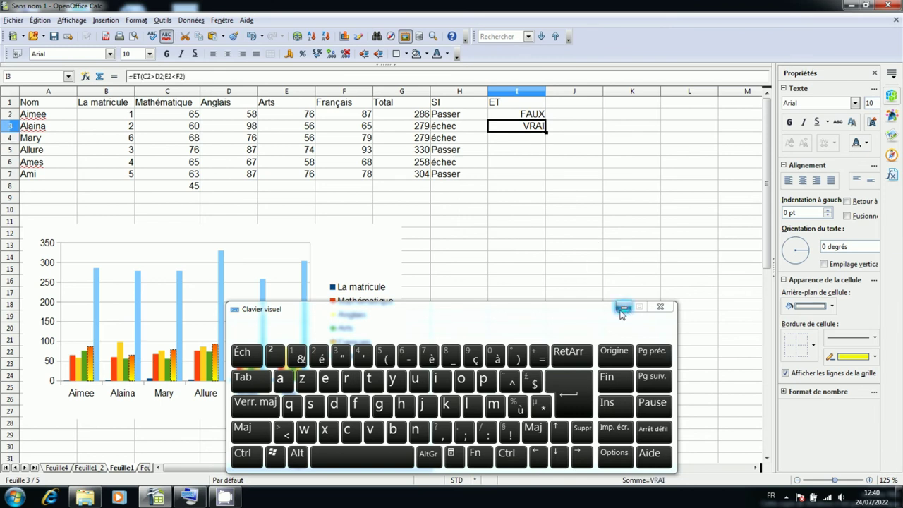
Move the selection to cell I4
click(522, 139)
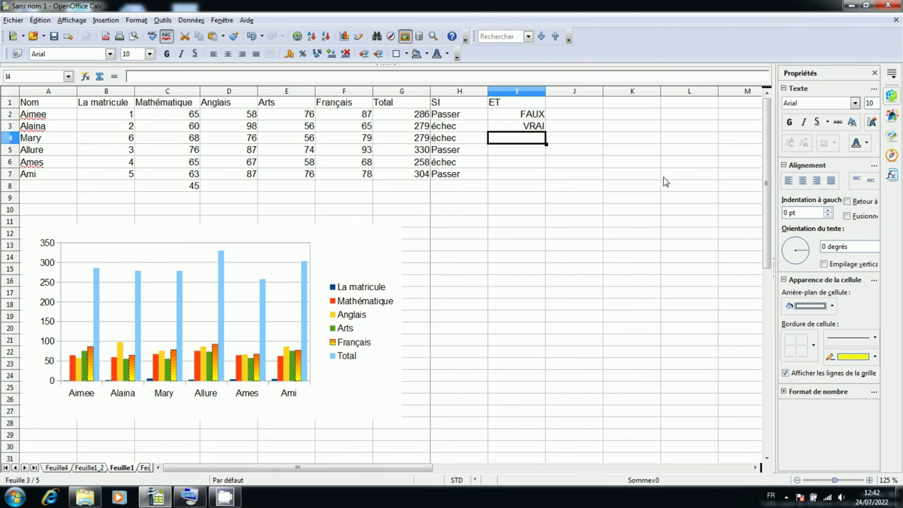
Add the heading OU in cell J1
click(581, 107)
text(OU)
key(Return)
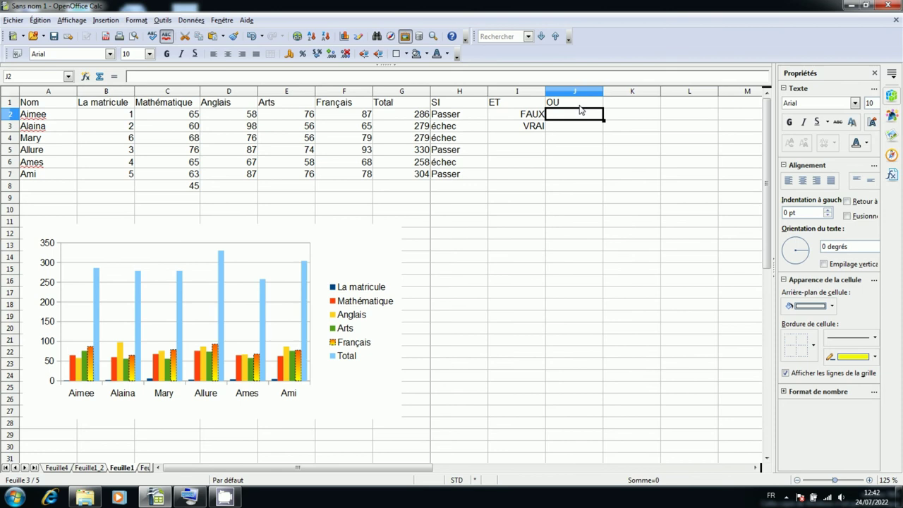
Enter =OU(H2=H3;H3=H4) in J2 and return to check its VRAI result
text(=)
text(ou)
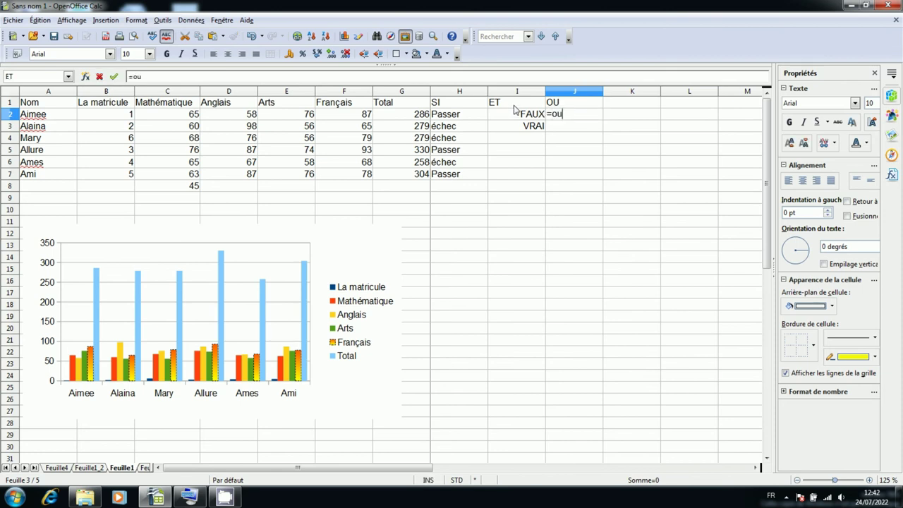
text(()
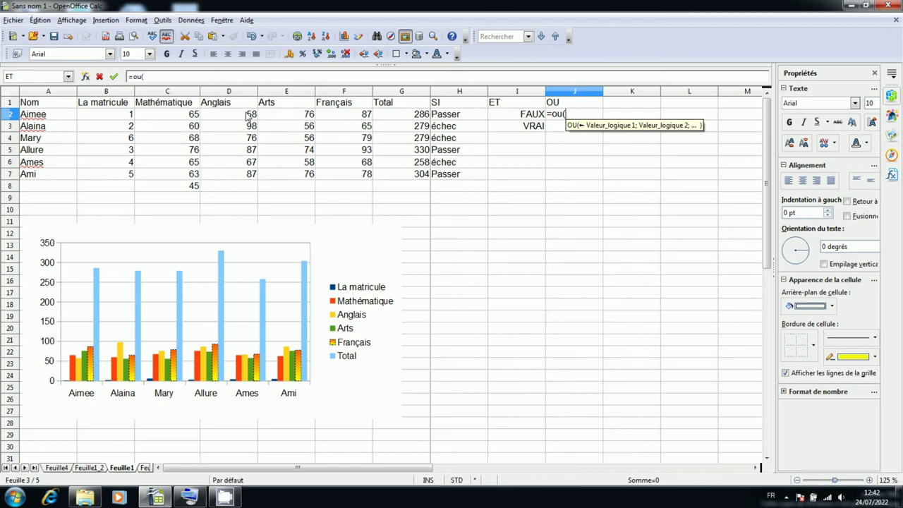
click(452, 117)
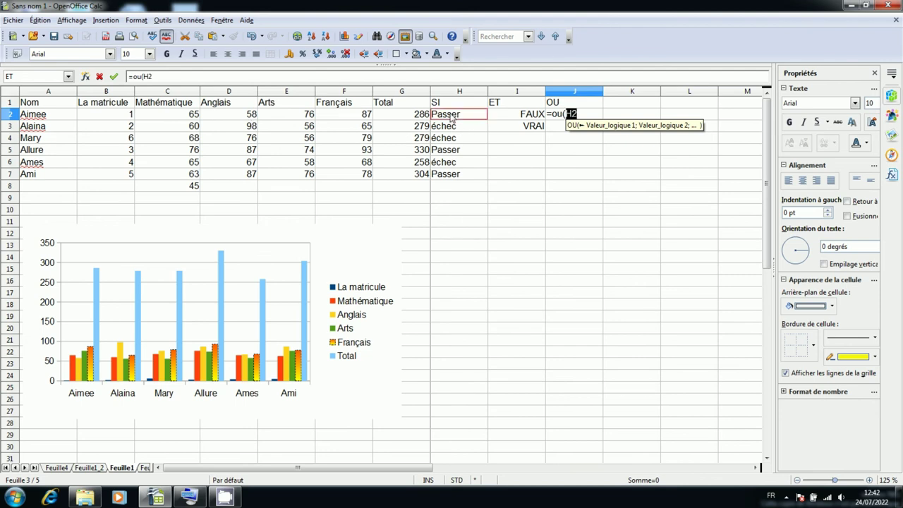
text(=)
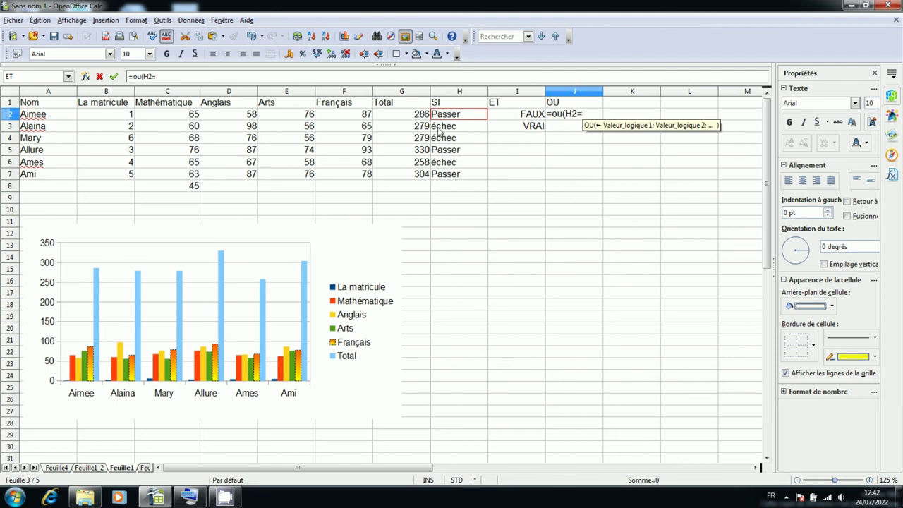
click(448, 134)
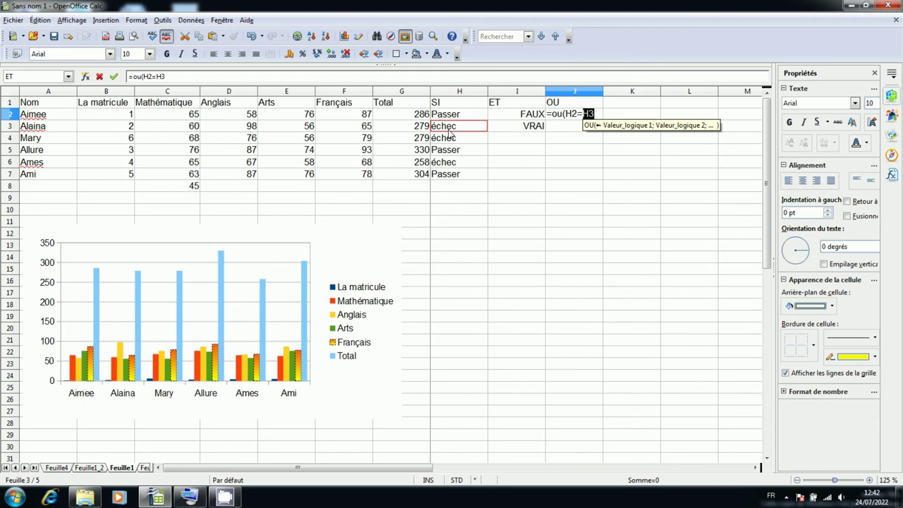
text(;)
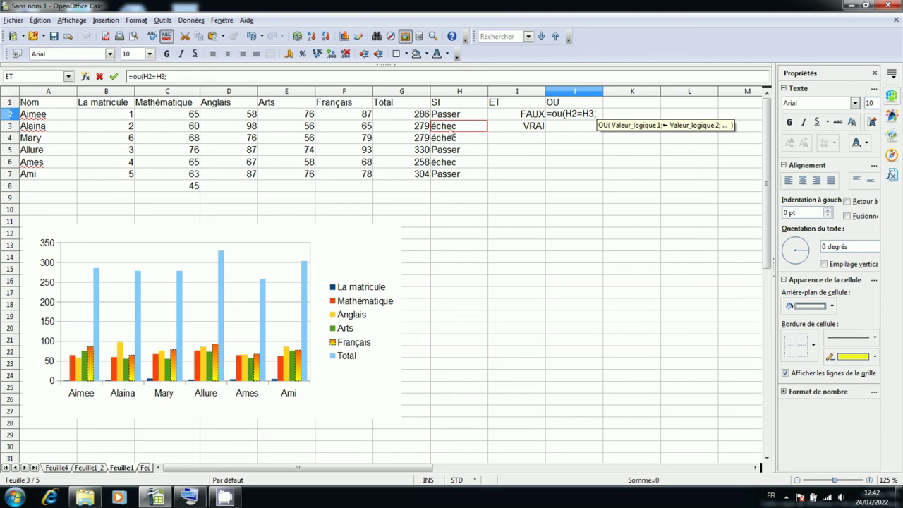
click(450, 131)
text(=)
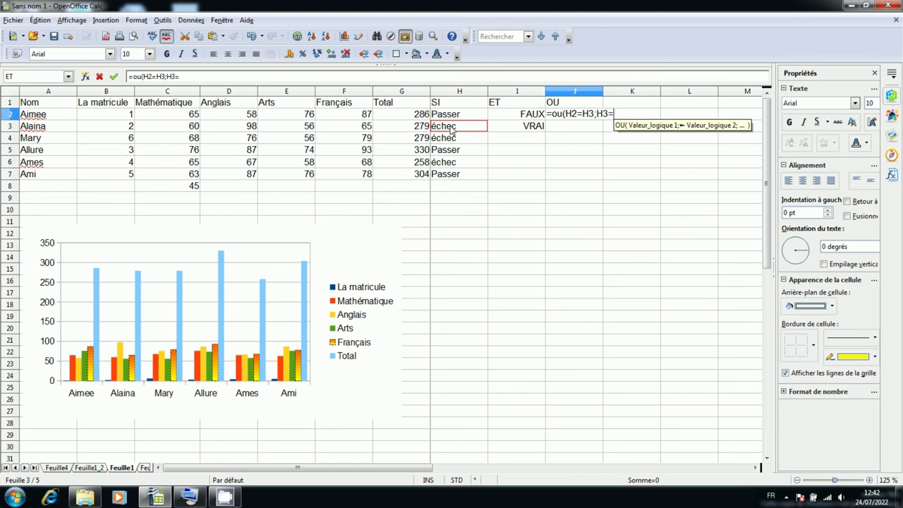
click(454, 139)
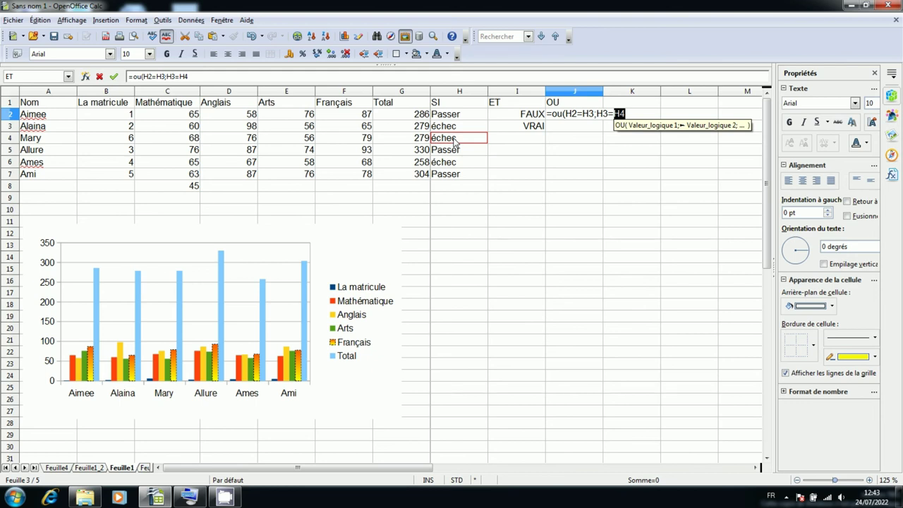
text())
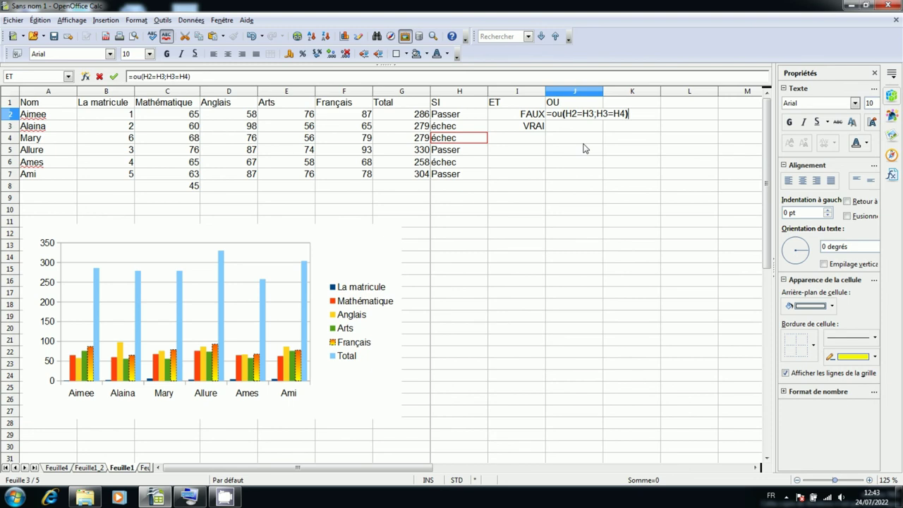
key(Return)
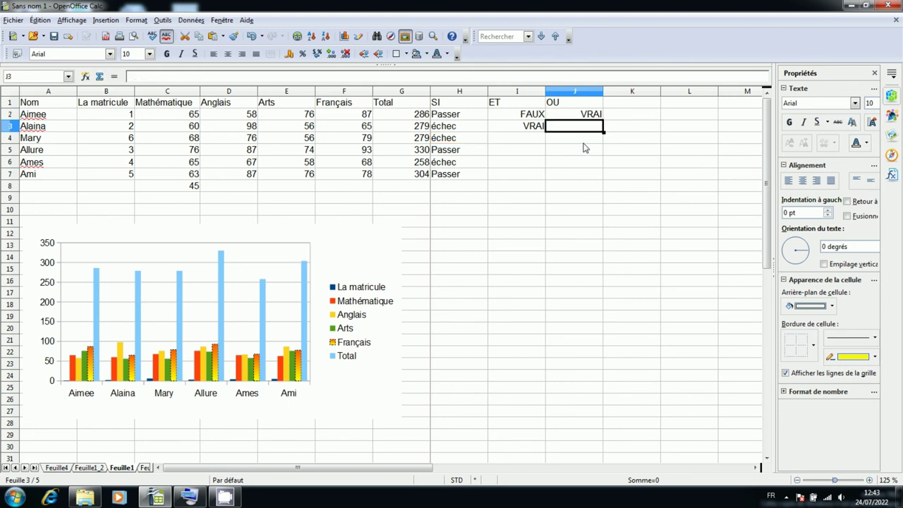
key(Up)
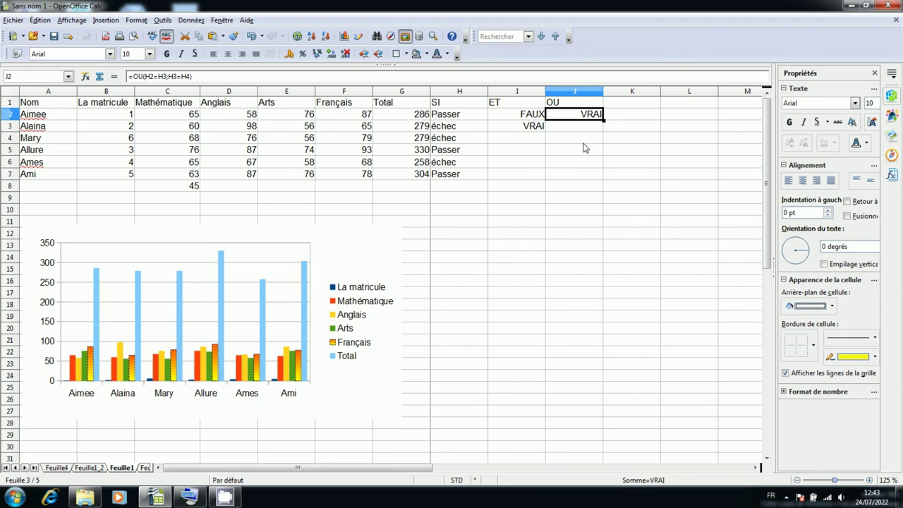
Review and reconfirm J2's OU formula, then start an OU formula in J3
key(F2)
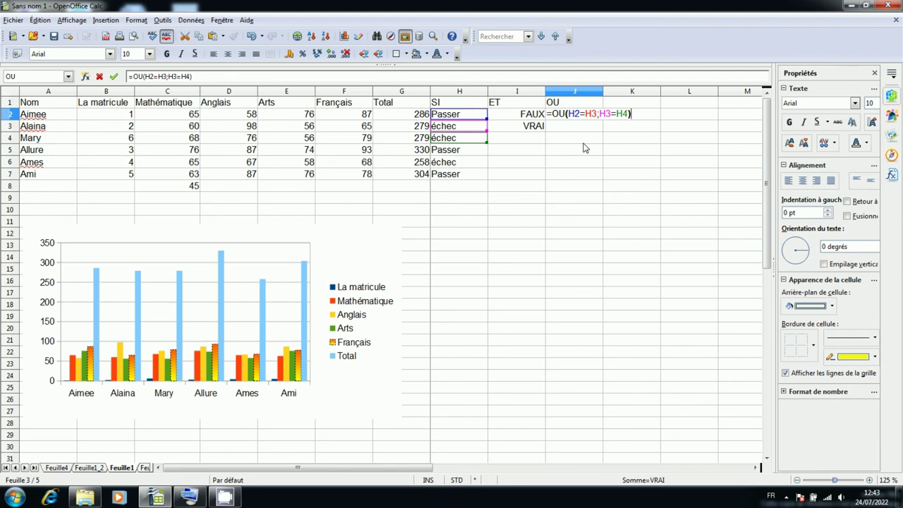
key(Return)
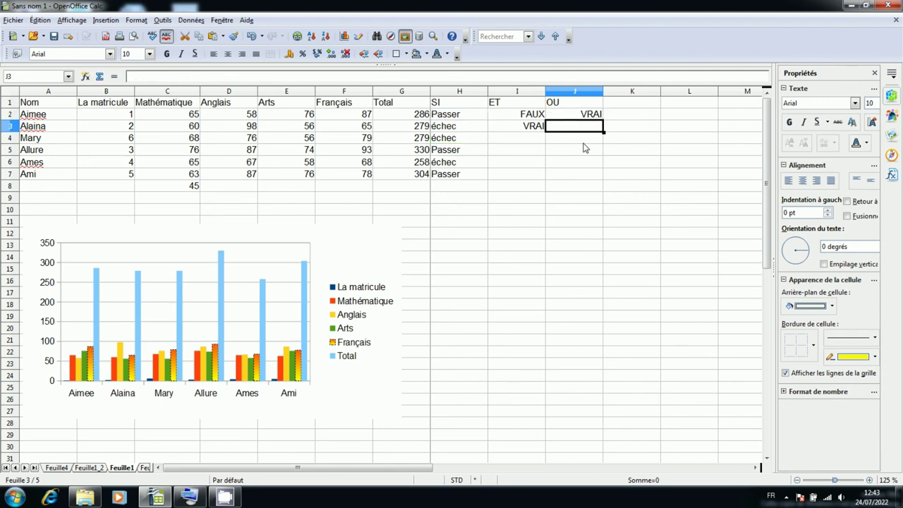
text(=)
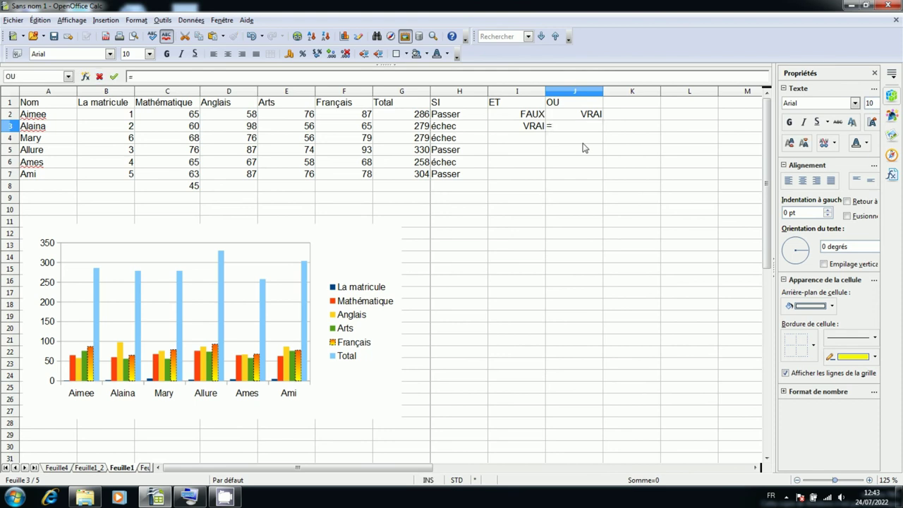
text(ou)
text(()
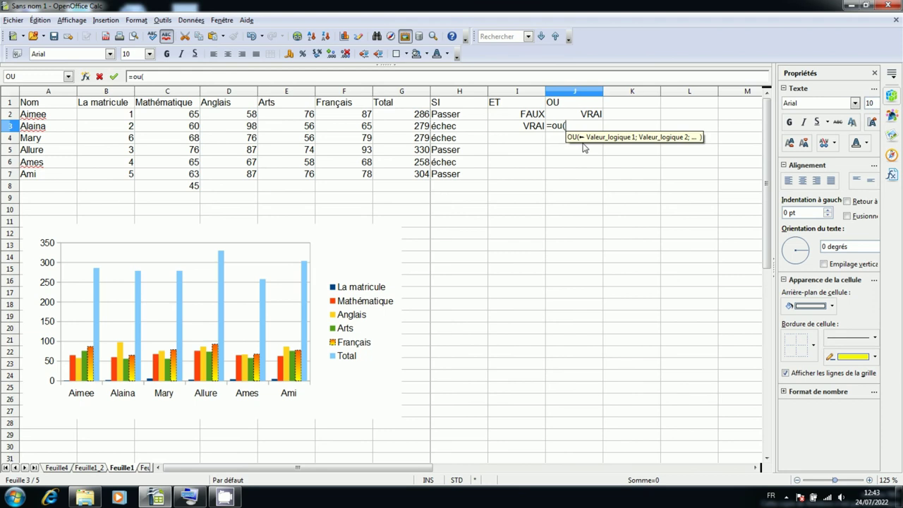
Complete =OU(C3<D3;F3<E3) in J3 with the on-screen keyboard, then hide the keyboard
click(171, 127)
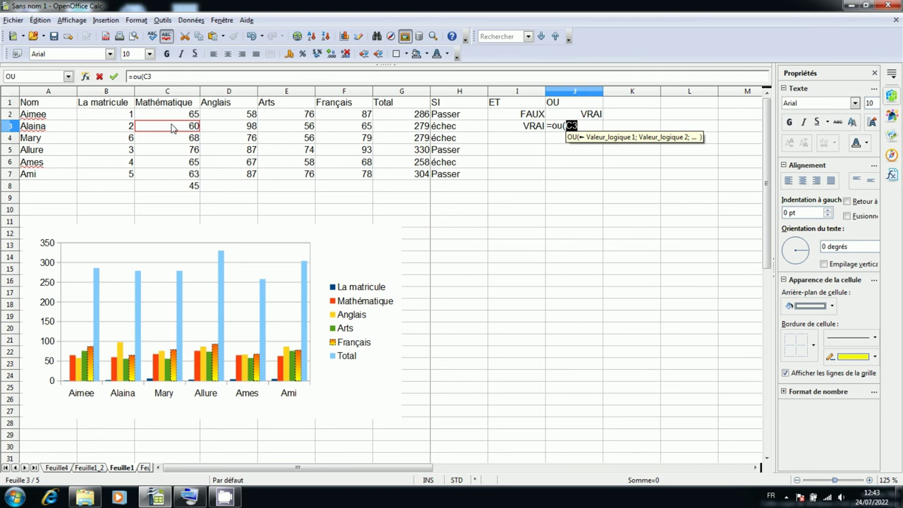
click(211, 498)
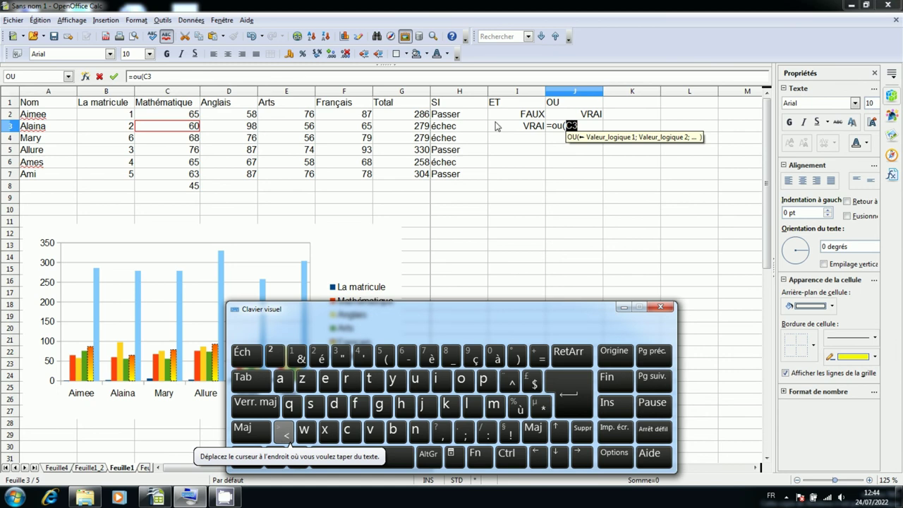
click(576, 126)
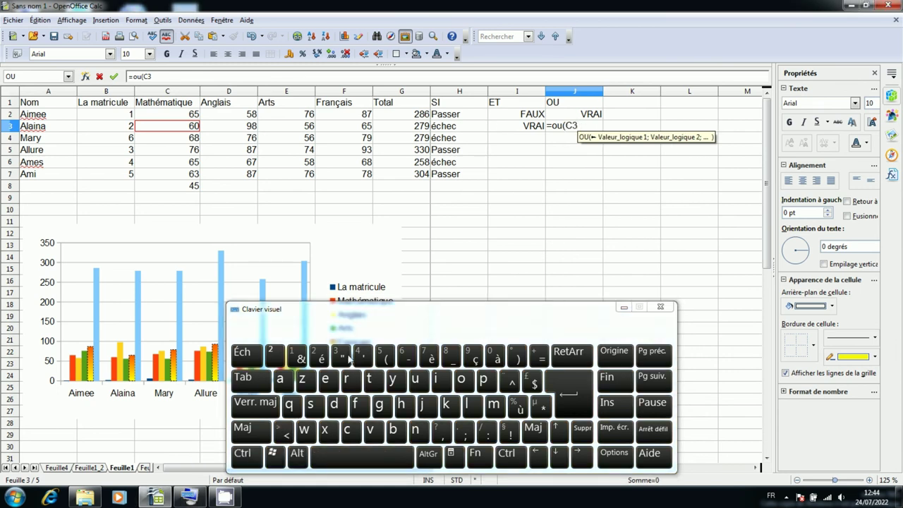
click(283, 432)
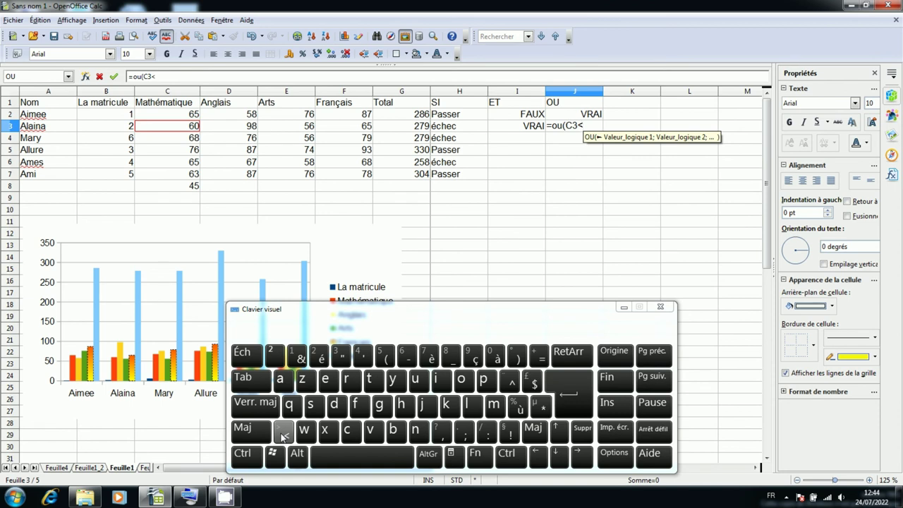
click(246, 133)
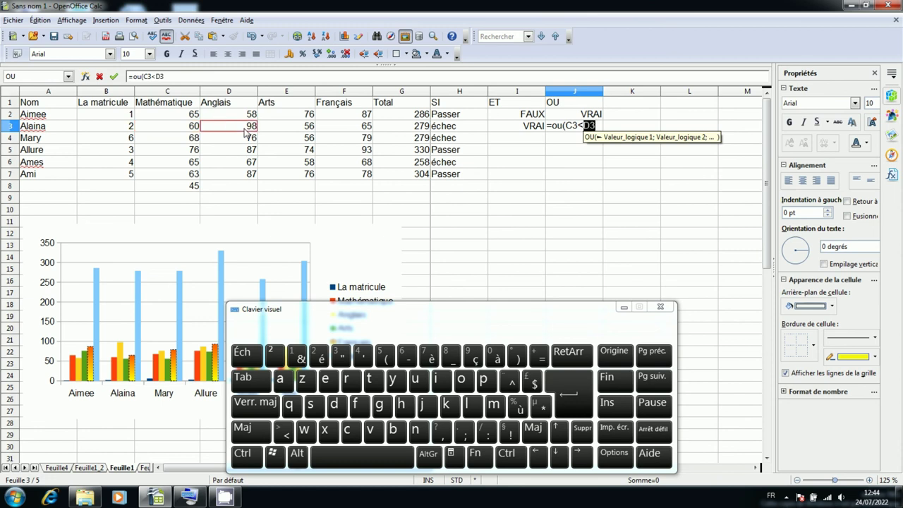
text(;)
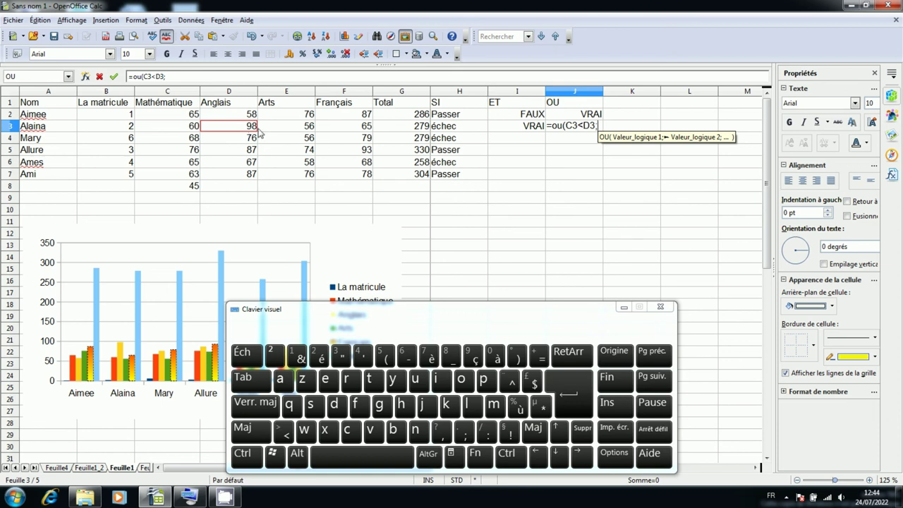
click(332, 131)
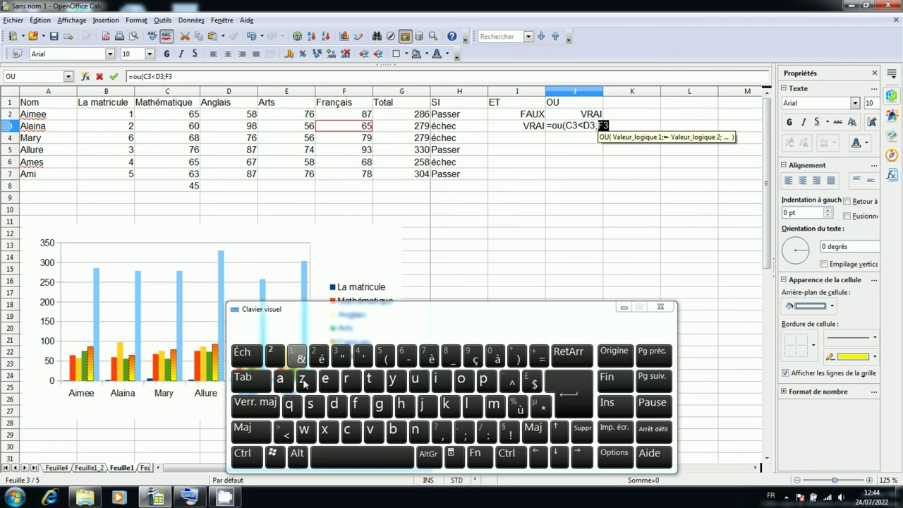
click(286, 434)
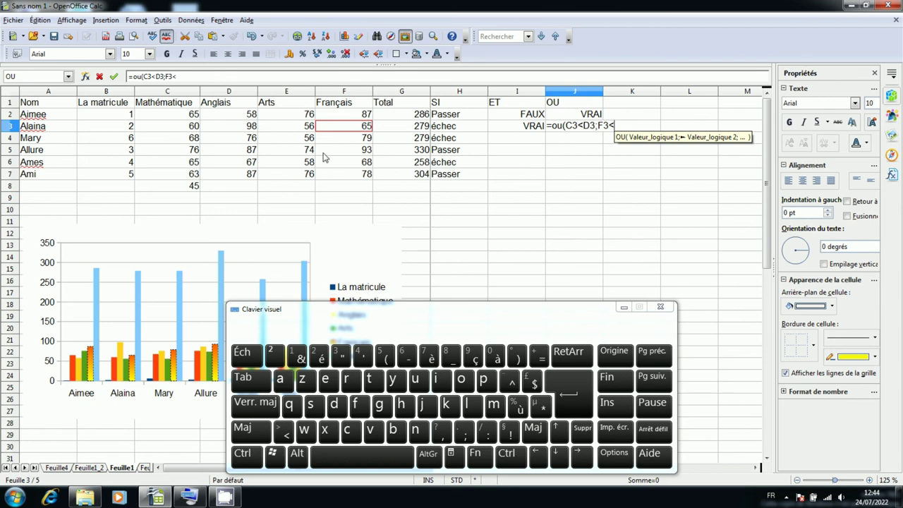
click(301, 124)
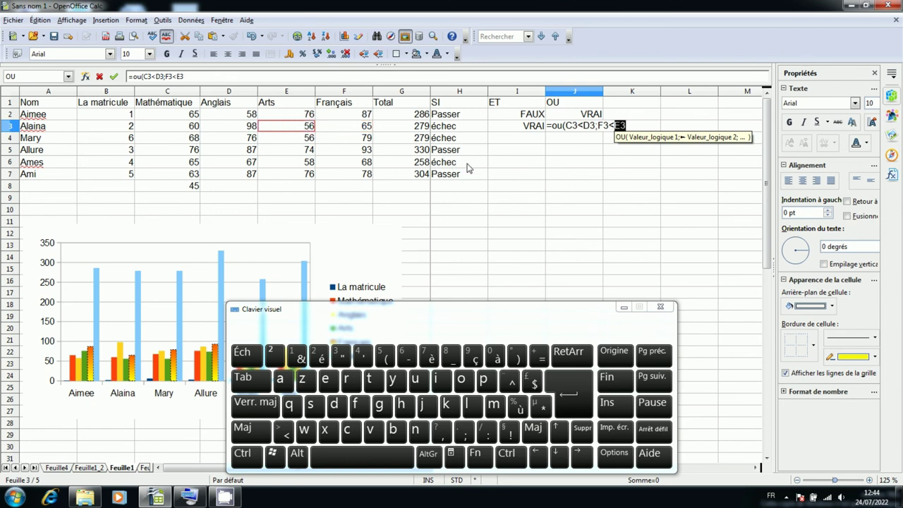
text())
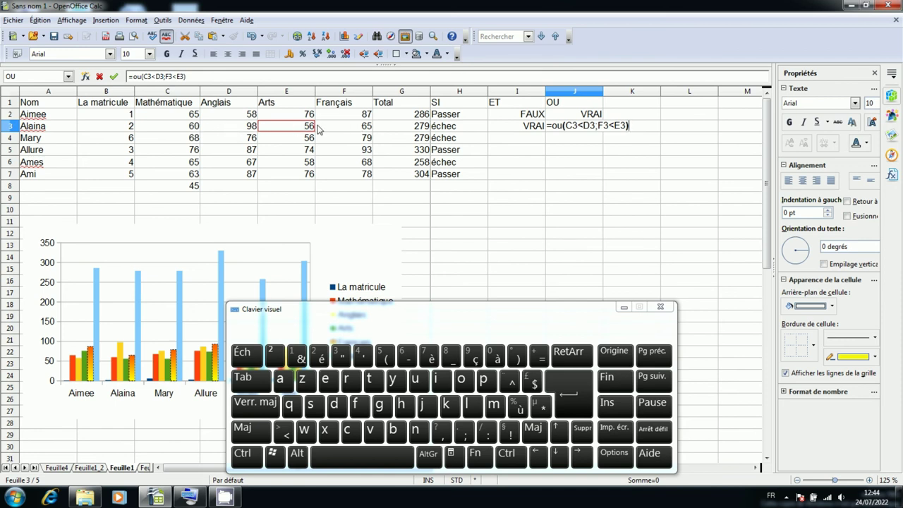
key(Return)
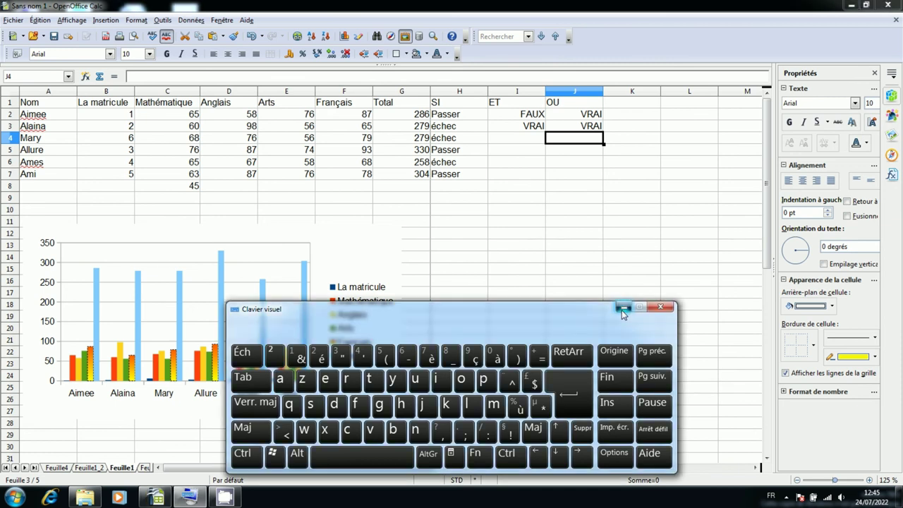
click(622, 308)
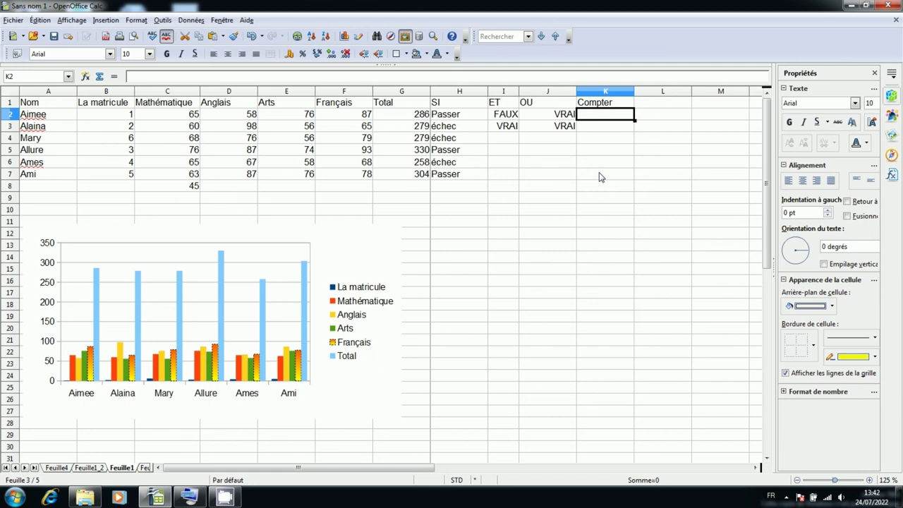
Replace the Compter heading in K1 with NB
click(611, 106)
key(BackSpace)
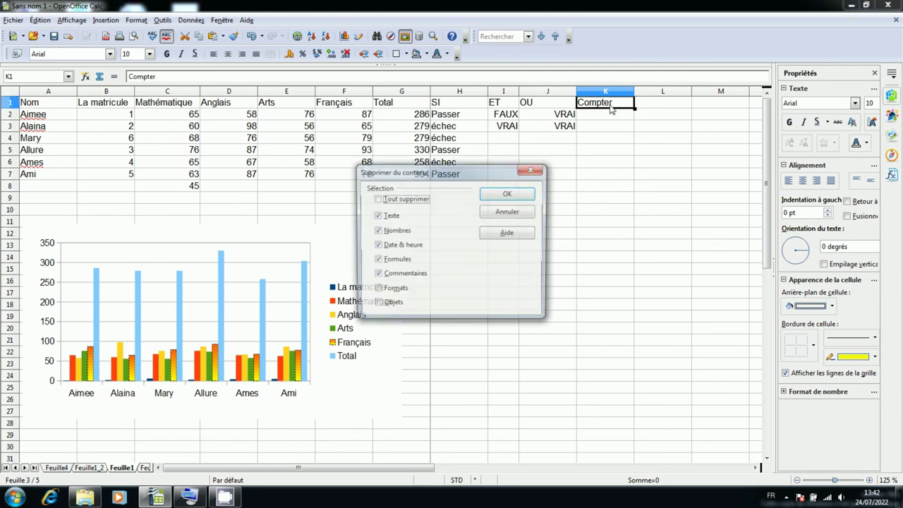
key(Return)
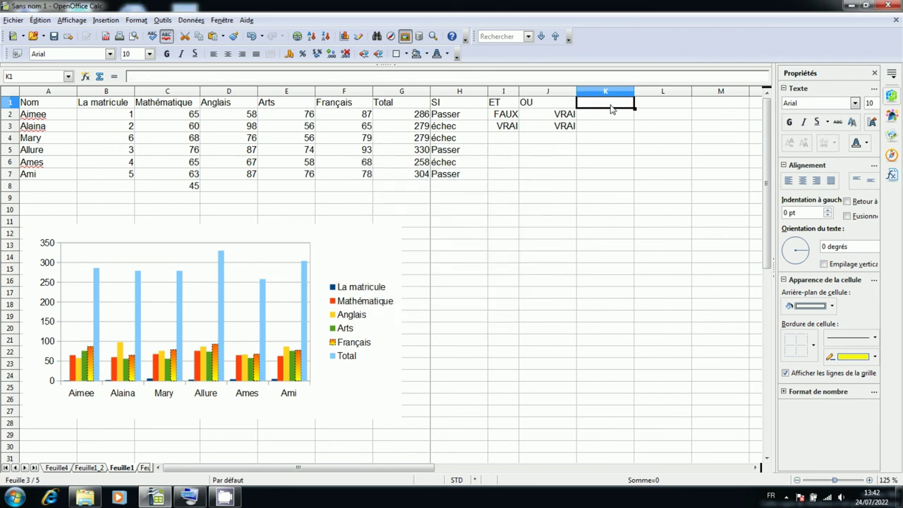
text(B)
key(BackSpace)
text(NB)
key(Return)
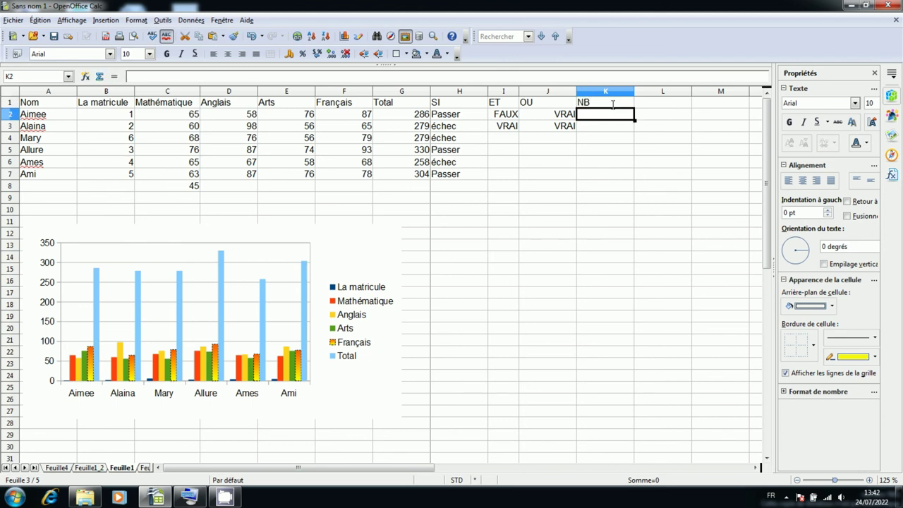
Enter =nb(D2:D7) in K2 to count the Anglais scores
text(=nb()
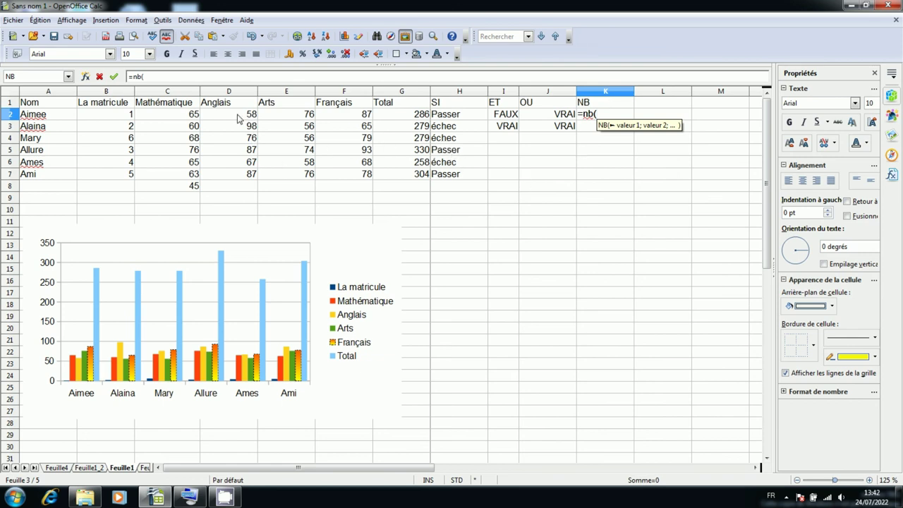
drag(240, 115, 233, 175)
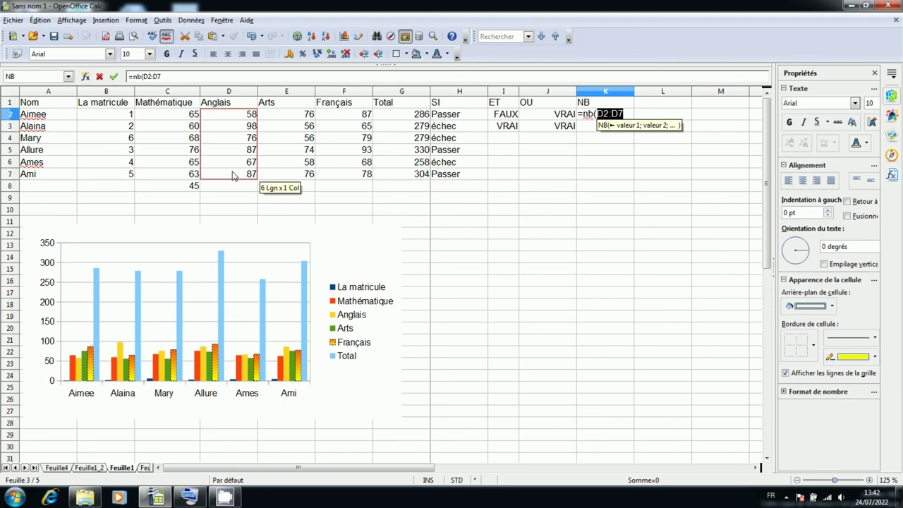
text())
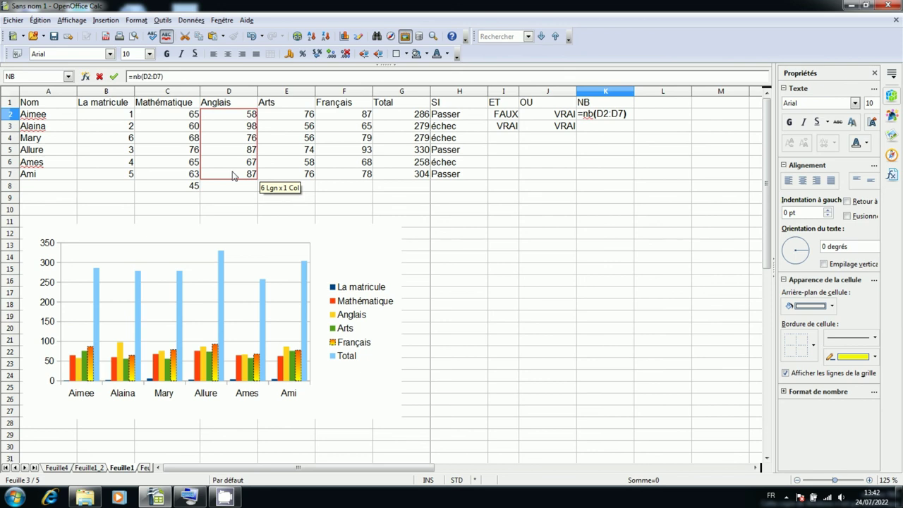
key(Return)
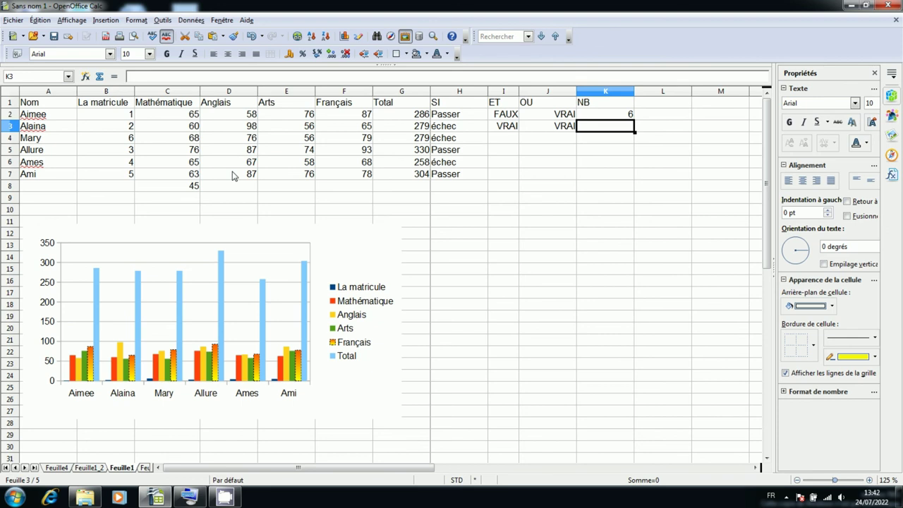
Enter =nb(A2:C7) in K3, giving 12, and review the formula unchanged
text(=)
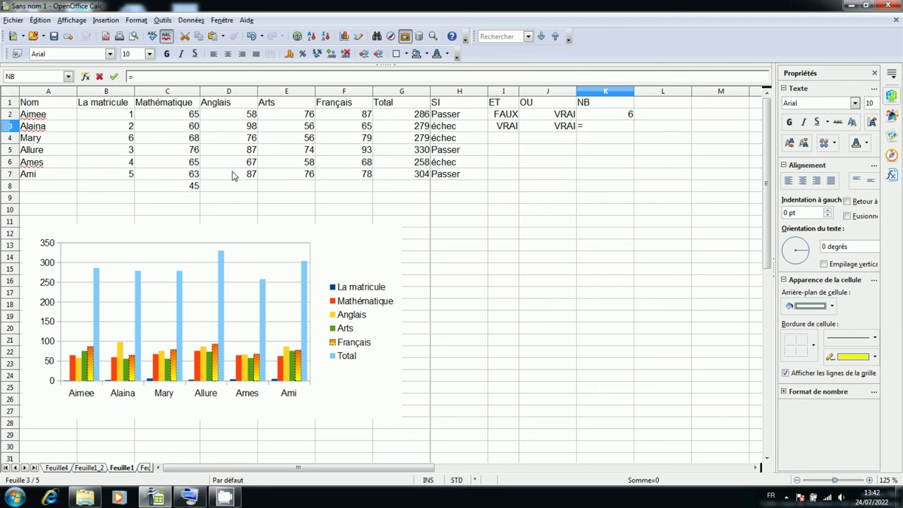
text(nb()
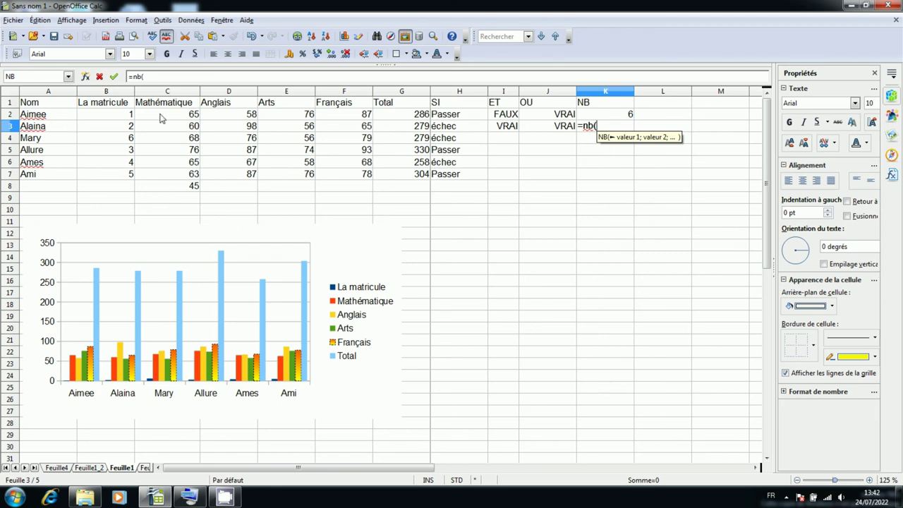
drag(53, 115, 58, 178)
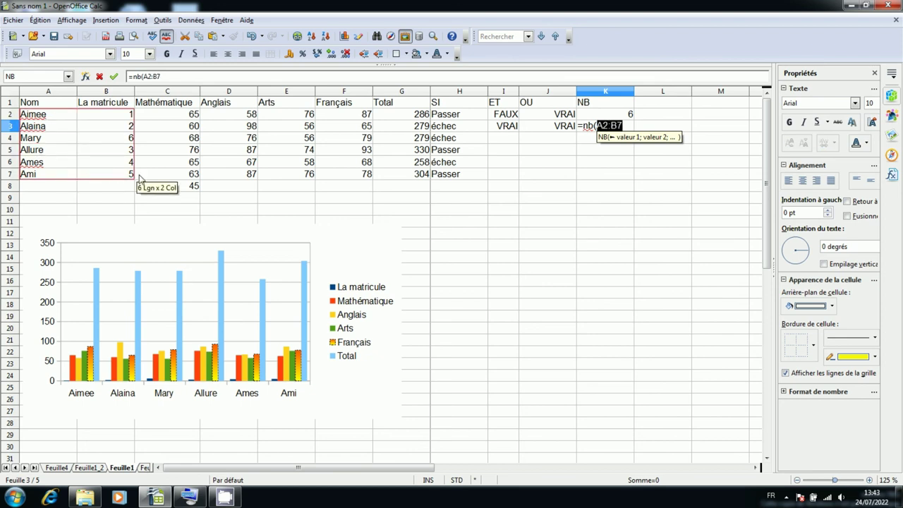
drag(58, 178, 175, 179)
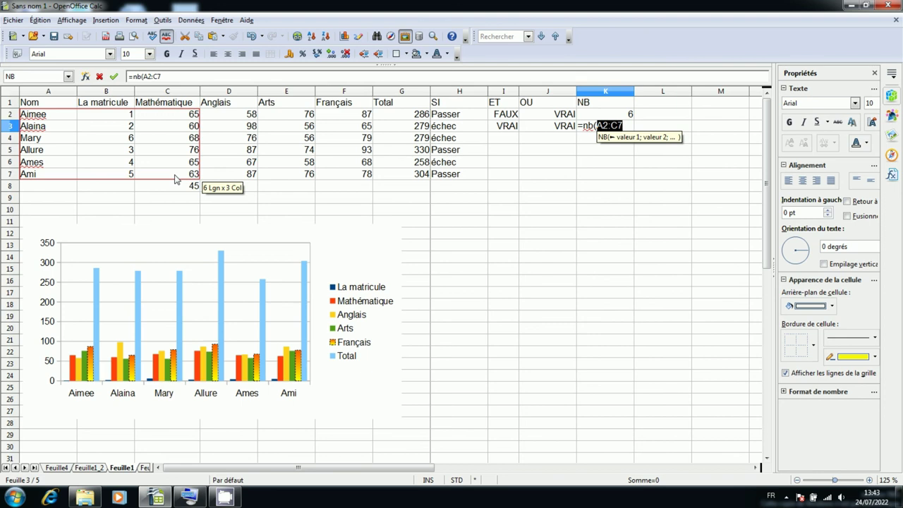
text())
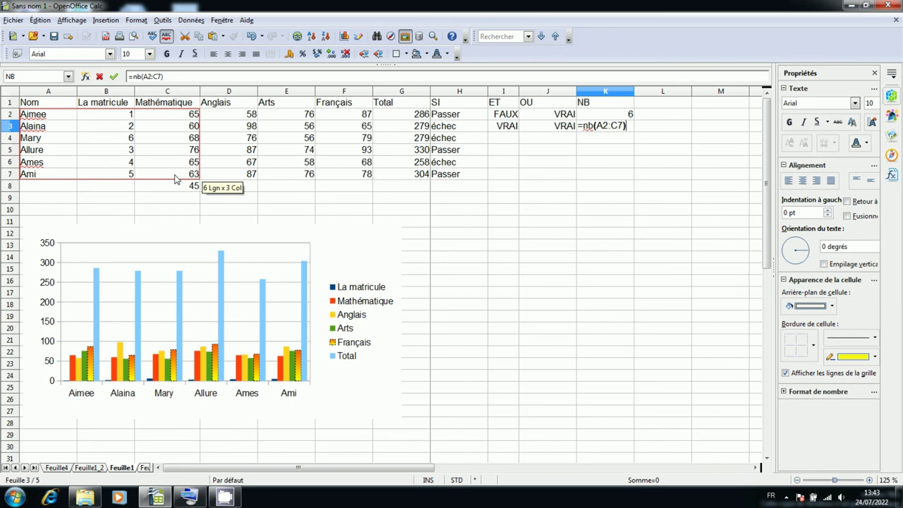
key(Return)
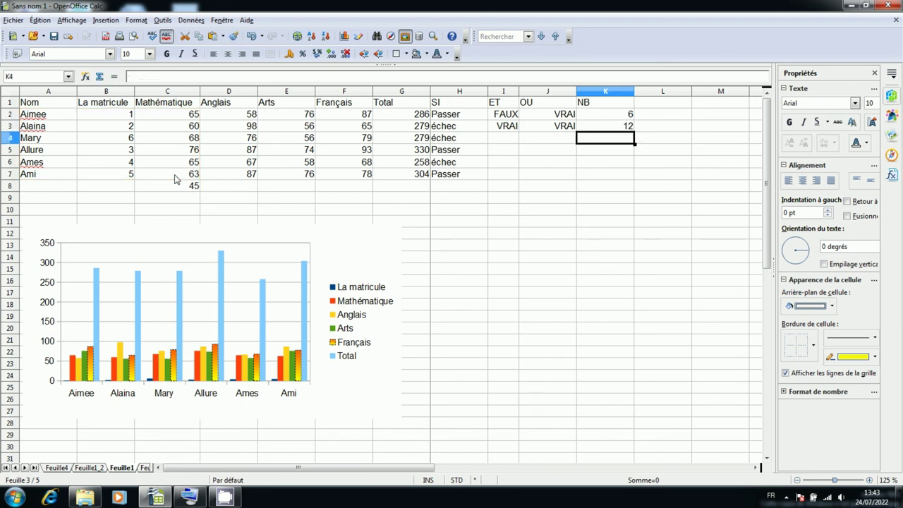
key(Up)
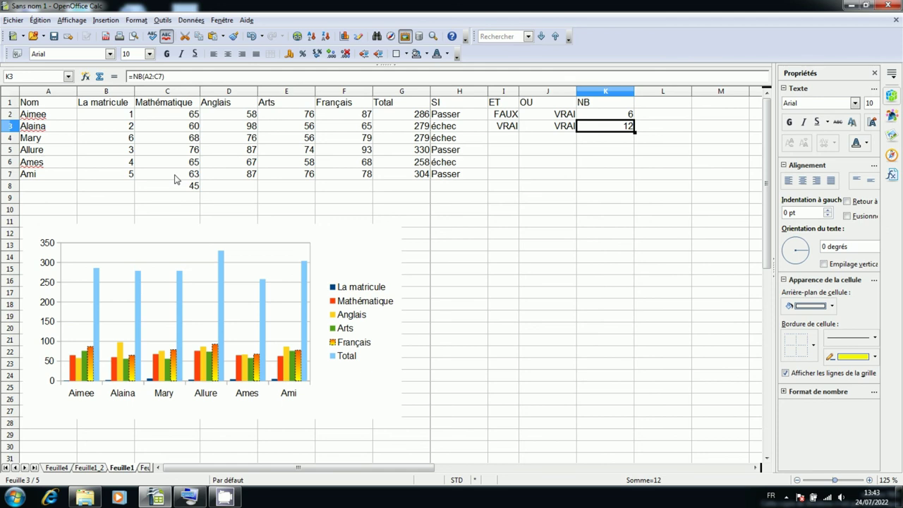
key(F2)
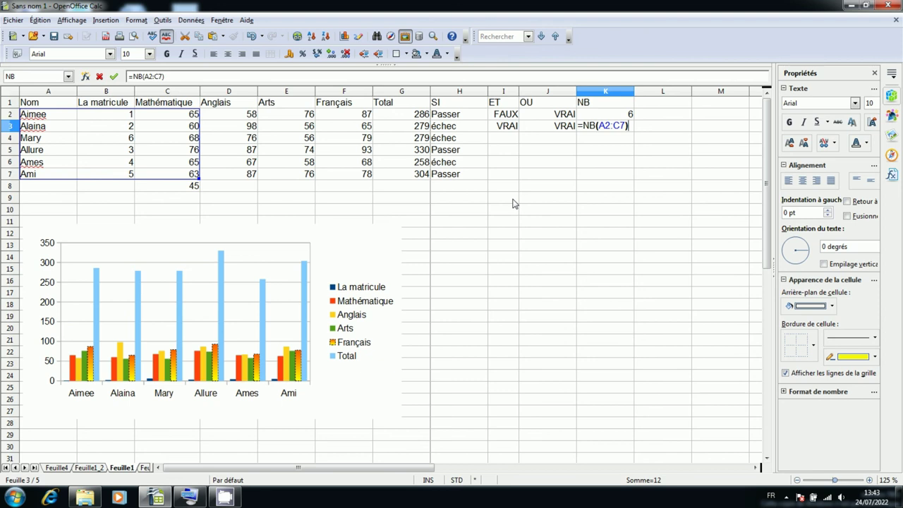
key(Return)
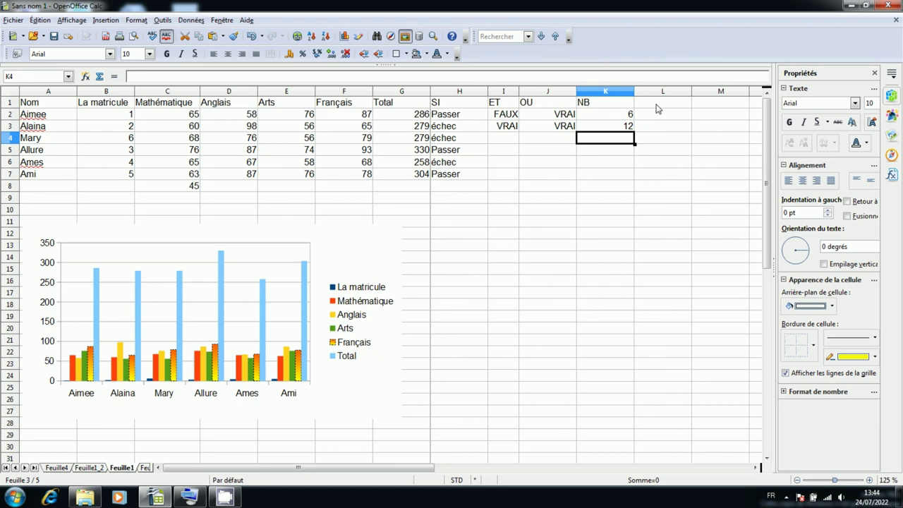
Add the heading NB.VIDE in cell L1
click(656, 105)
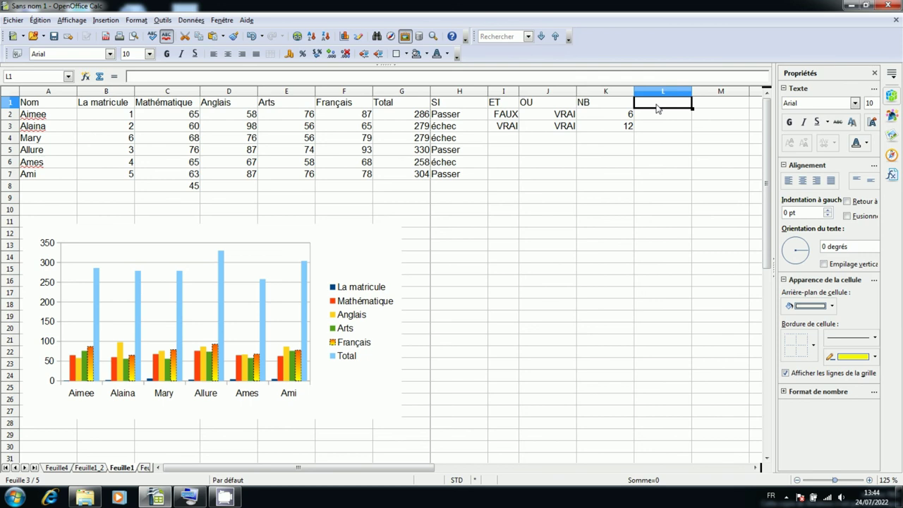
text(NB)
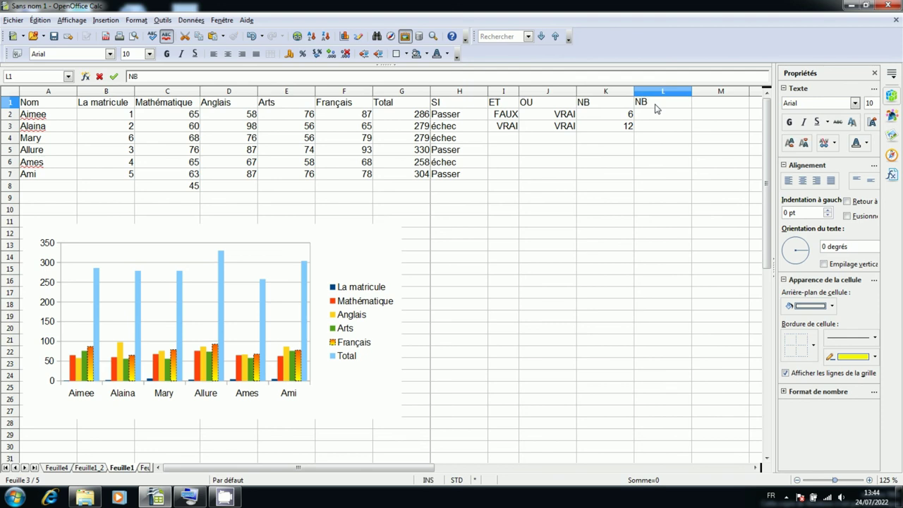
text(.)
text(VIDE)
key(Return)
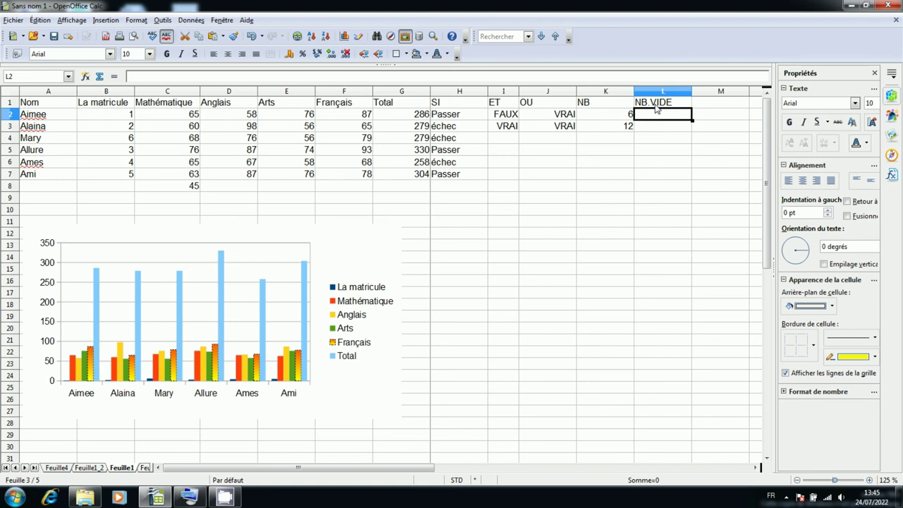
Enter =NB.VIDE(I2:I7) in L2, giving 4, and review the formula
text(=nb:)
key(BackSpace)
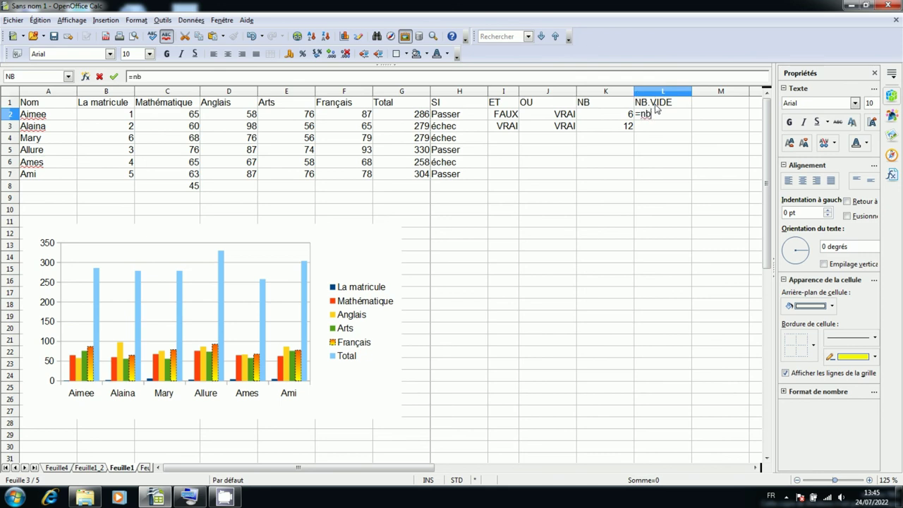
text(.vide)
text(()
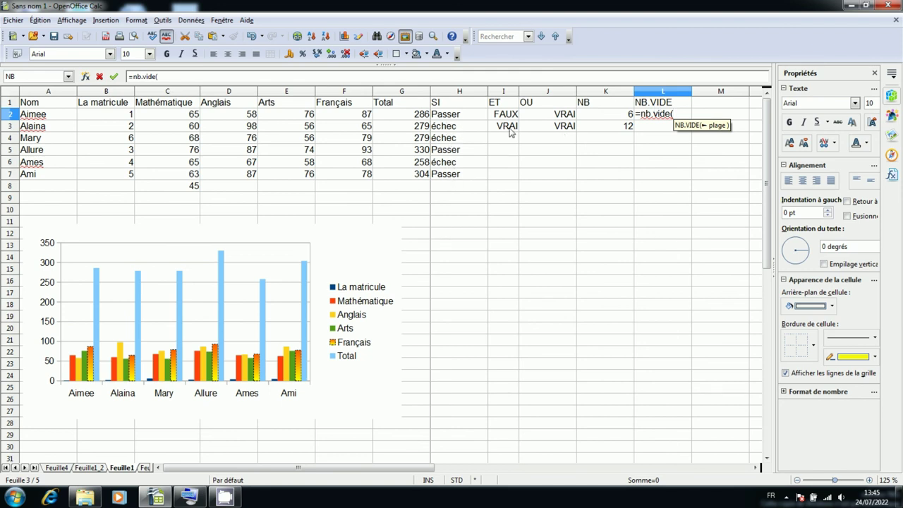
drag(510, 116, 503, 177)
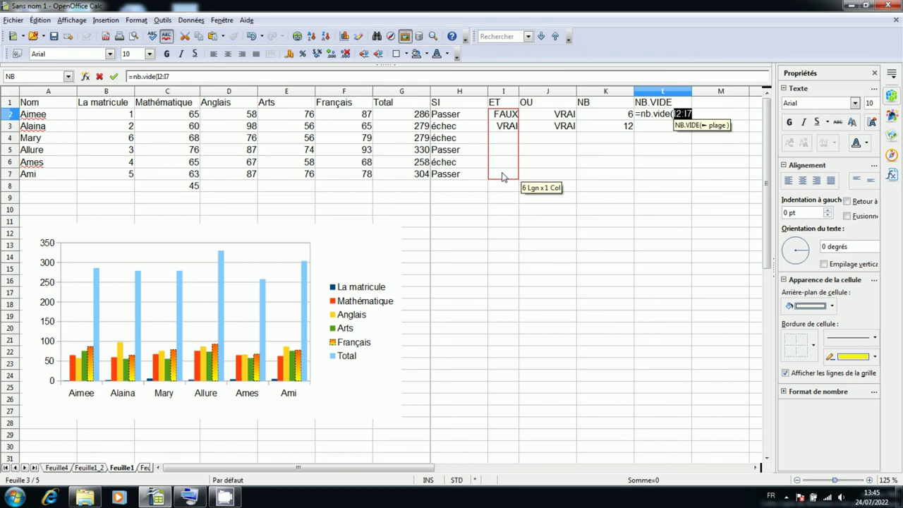
text())
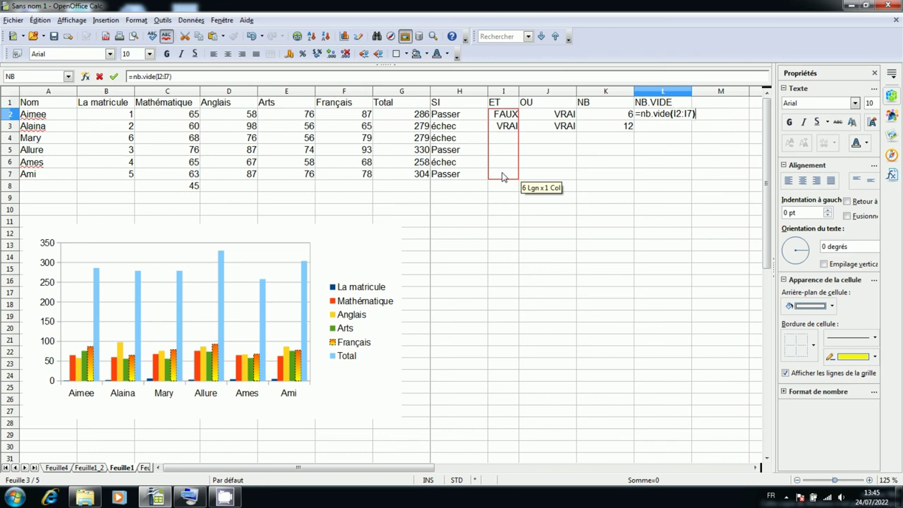
key(Return)
key(Up)
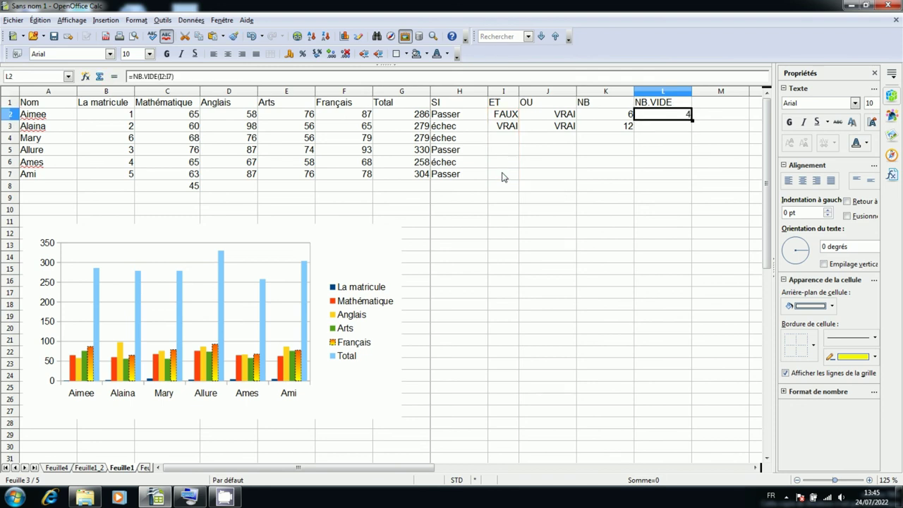
key(F2)
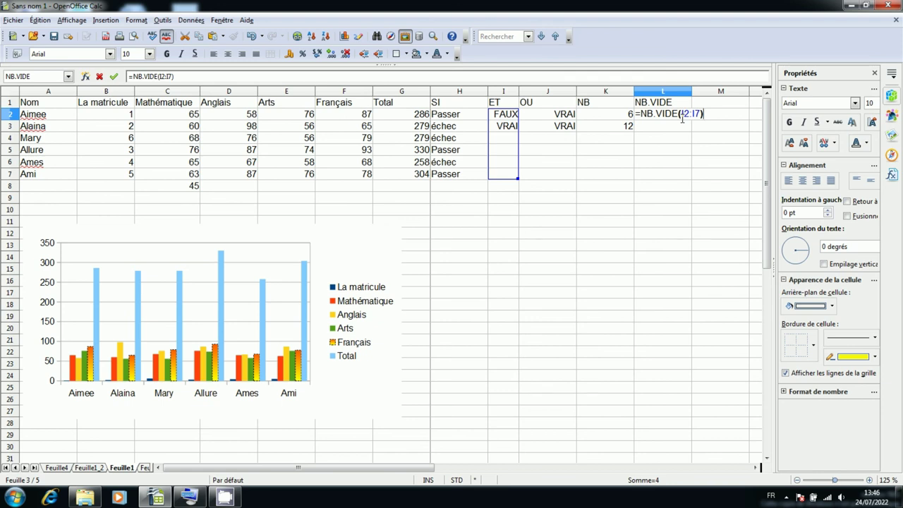
key(Return)
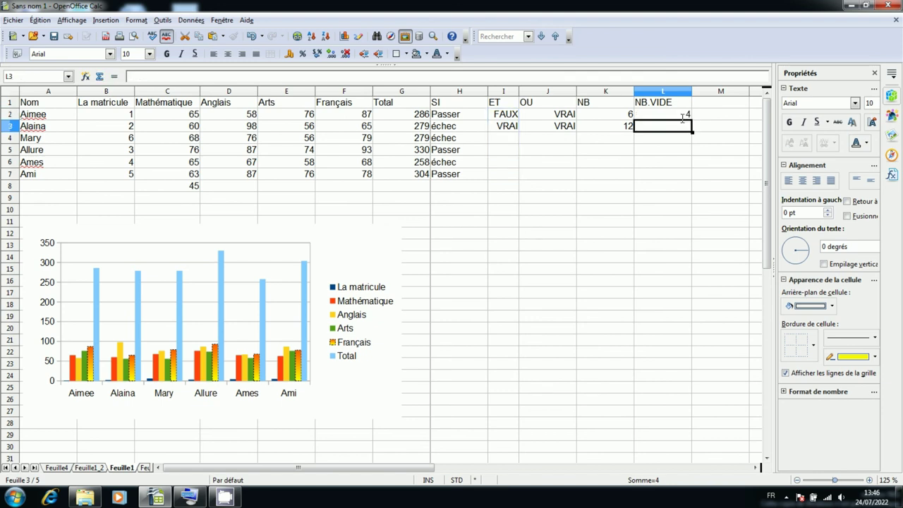